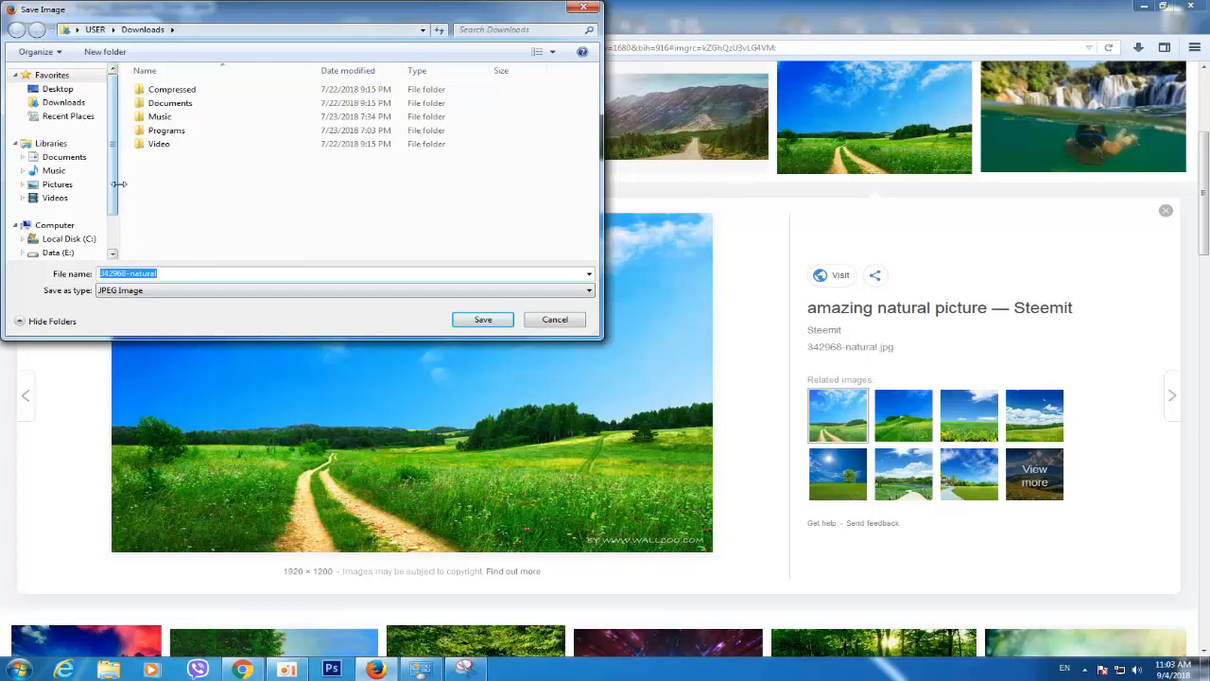
Save the green field picture to the Desktop as a JPEG named 2018, and close its preview
scroll(118, 233, down, 2)
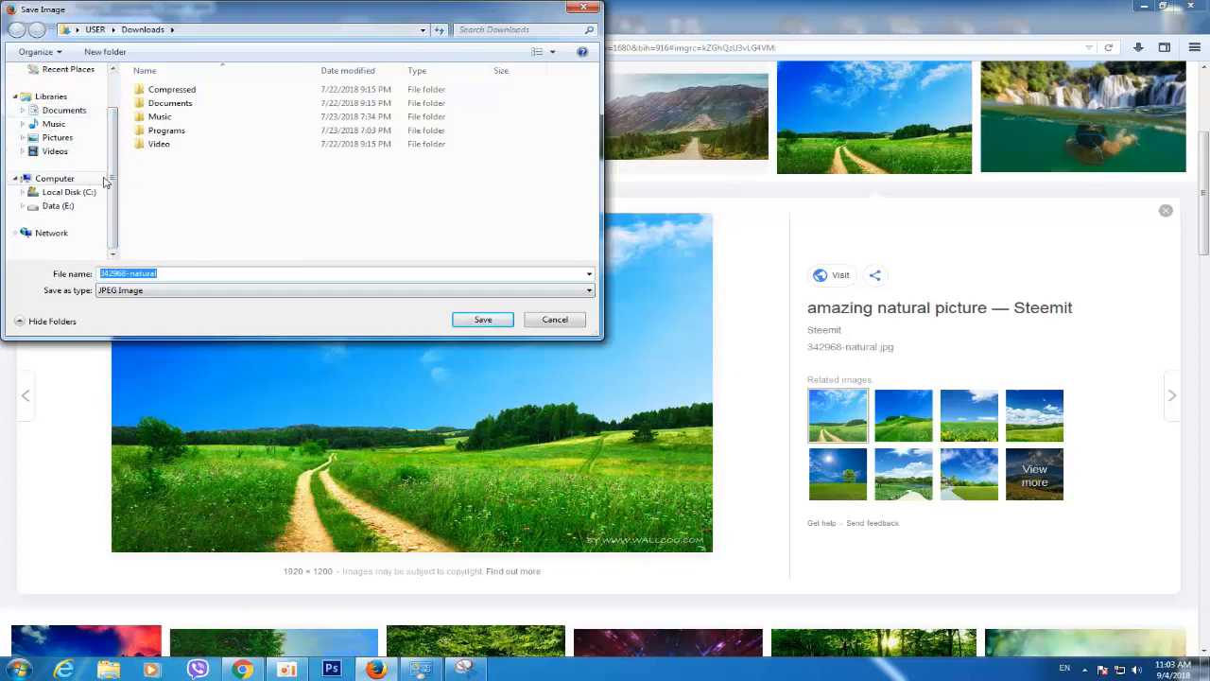
scroll(67, 133, up, 2)
click(57, 88)
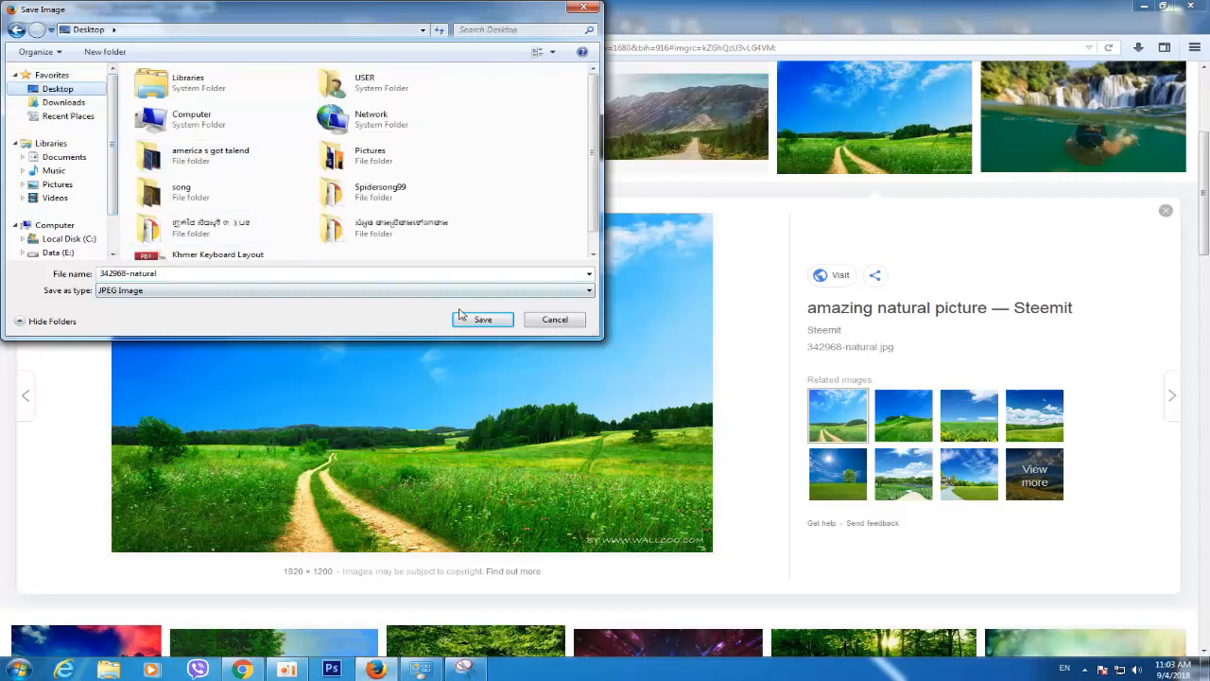
click(198, 272)
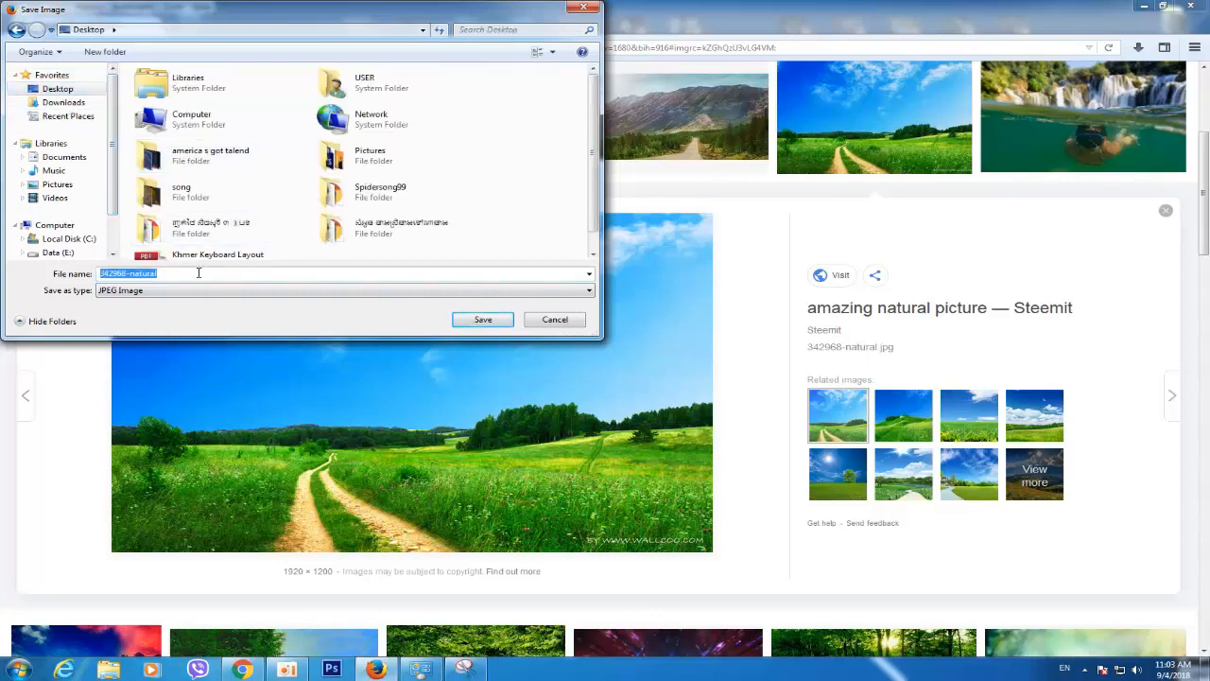
text(2018)
click(482, 320)
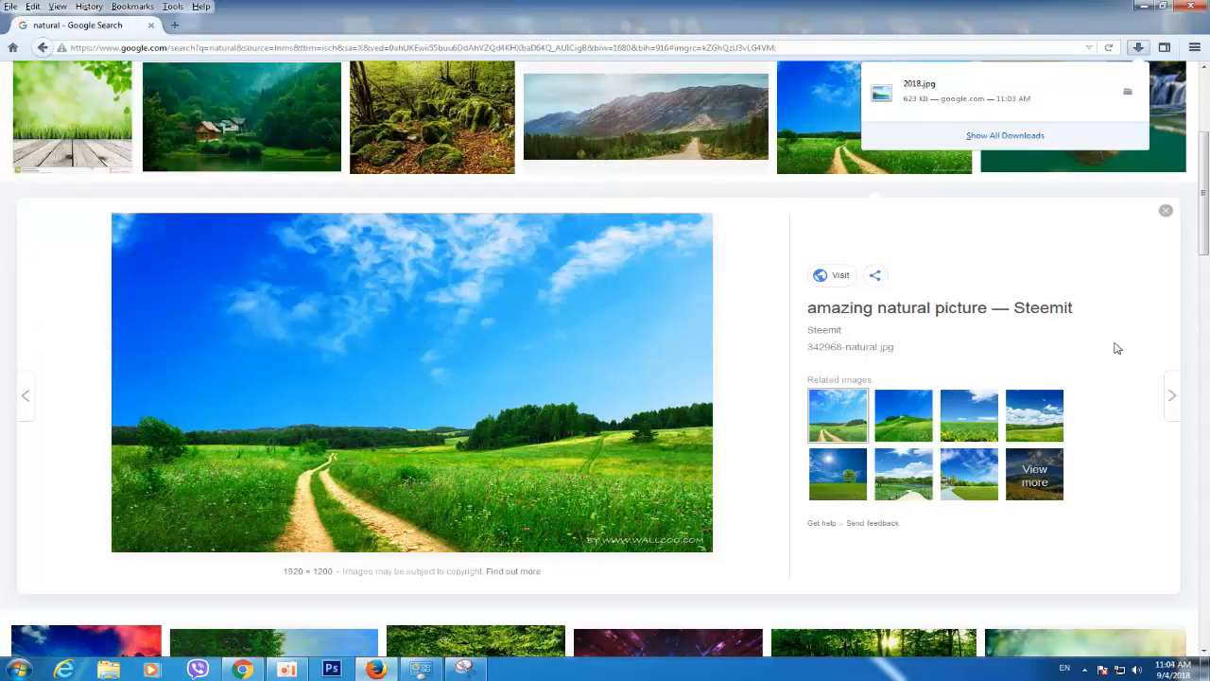
click(1166, 210)
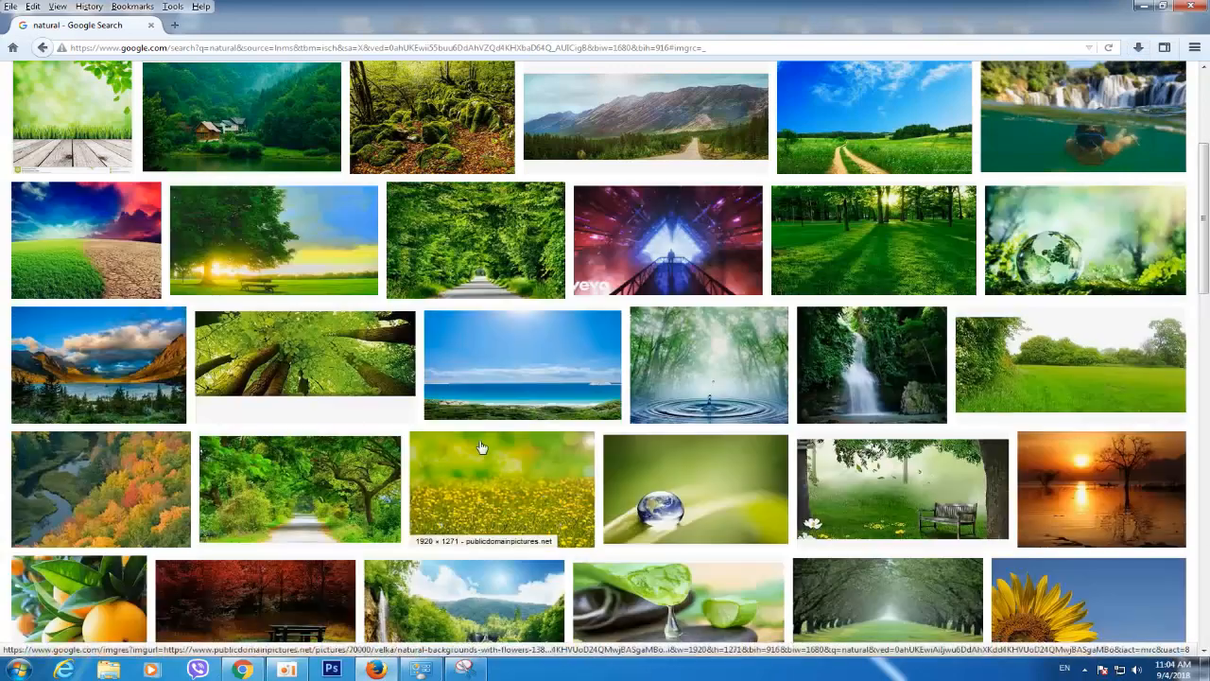
Look through the "natural" image results for another landscape picture
scroll(294, 211, down, 2)
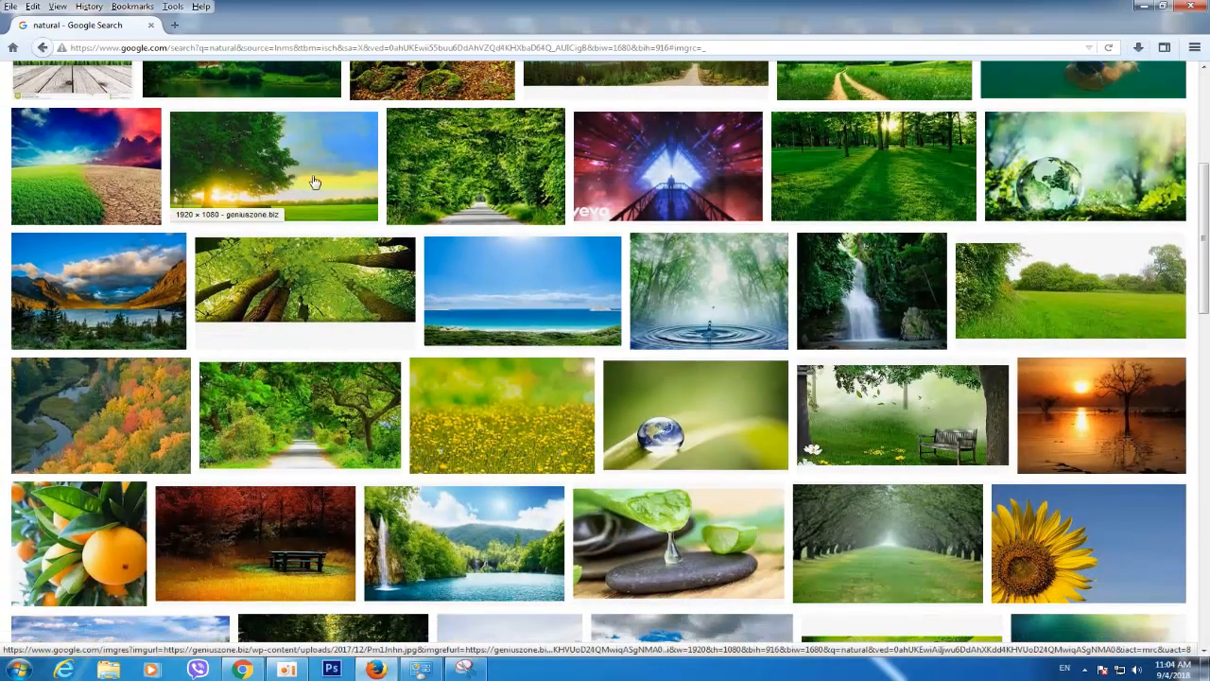
scroll(1108, 431, up, 5)
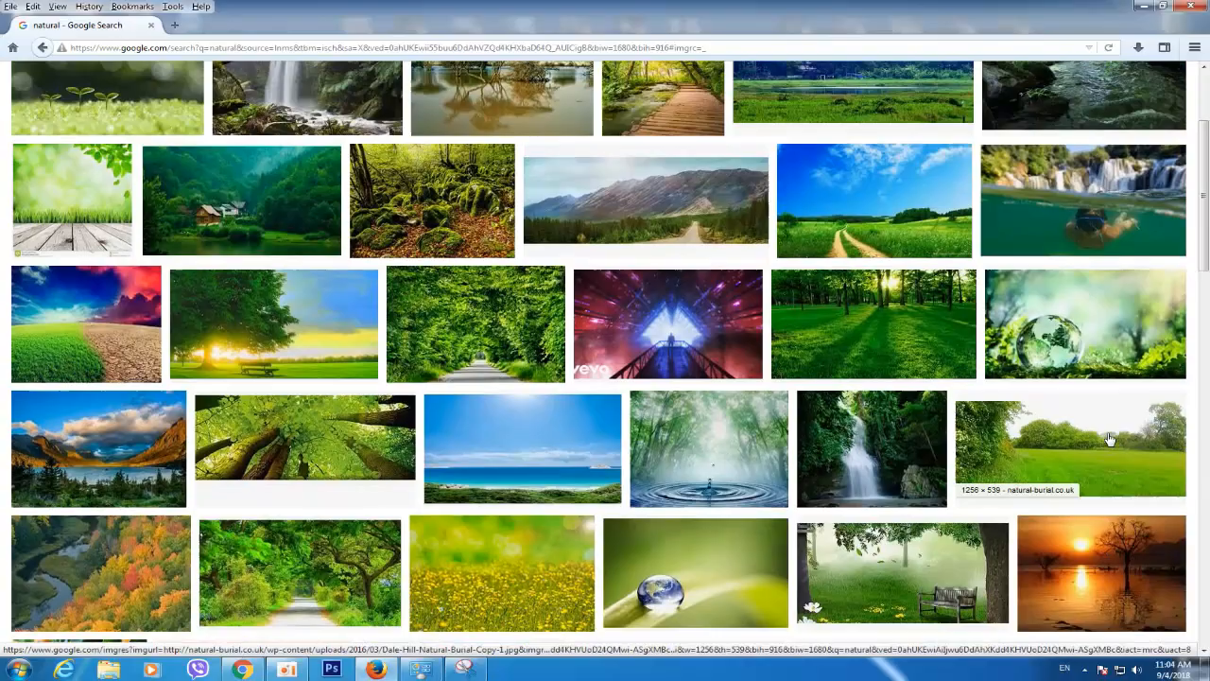
scroll(1112, 440, down, 3)
scroll(1112, 441, down, 4)
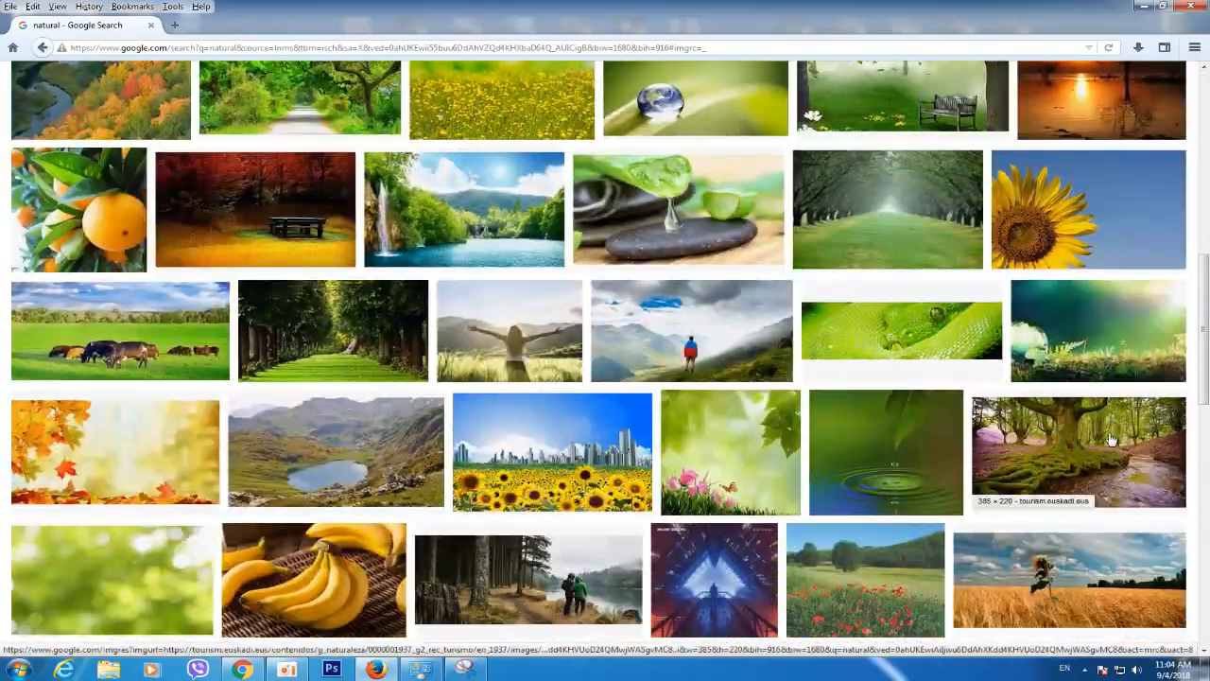
scroll(1117, 453, down, 2)
scroll(1121, 470, down, 4)
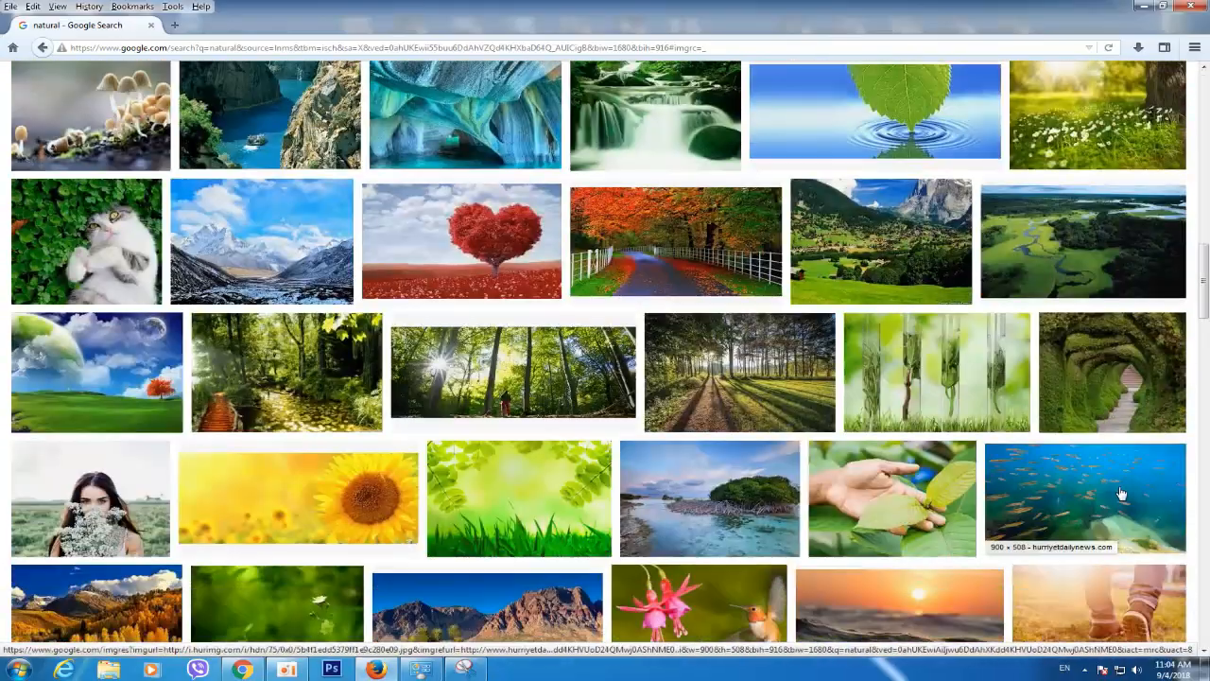
scroll(1121, 494, down, 3)
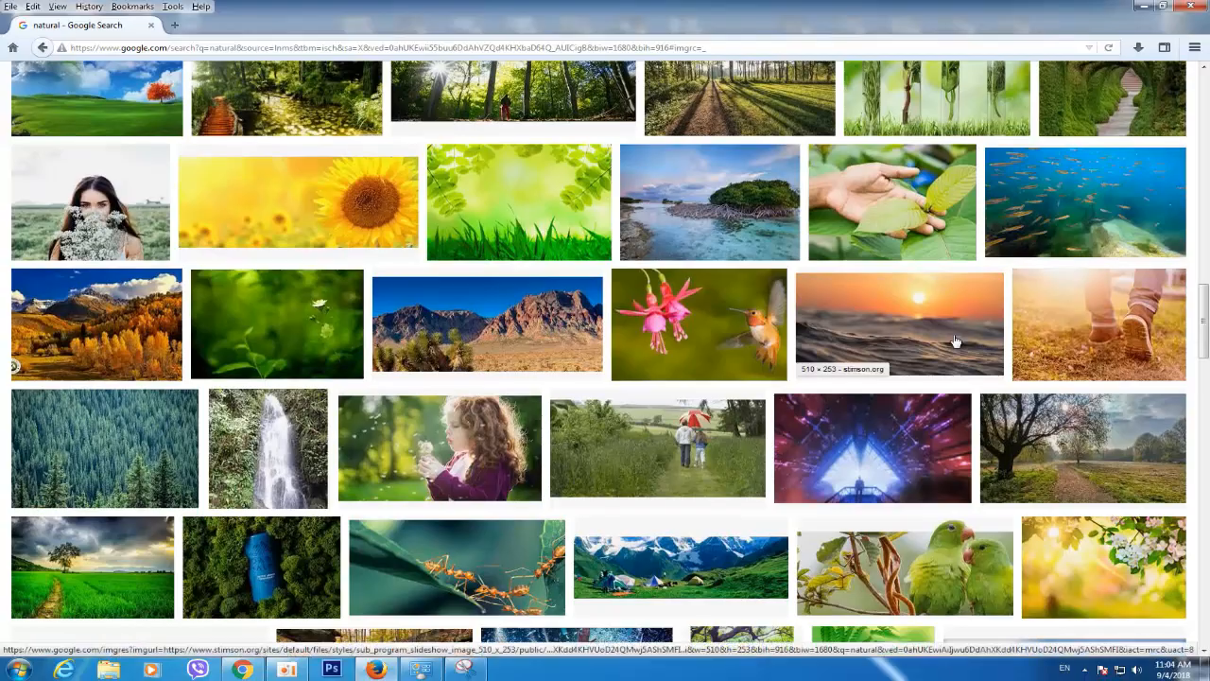
scroll(955, 340, down, 8)
scroll(1035, 535, down, 4)
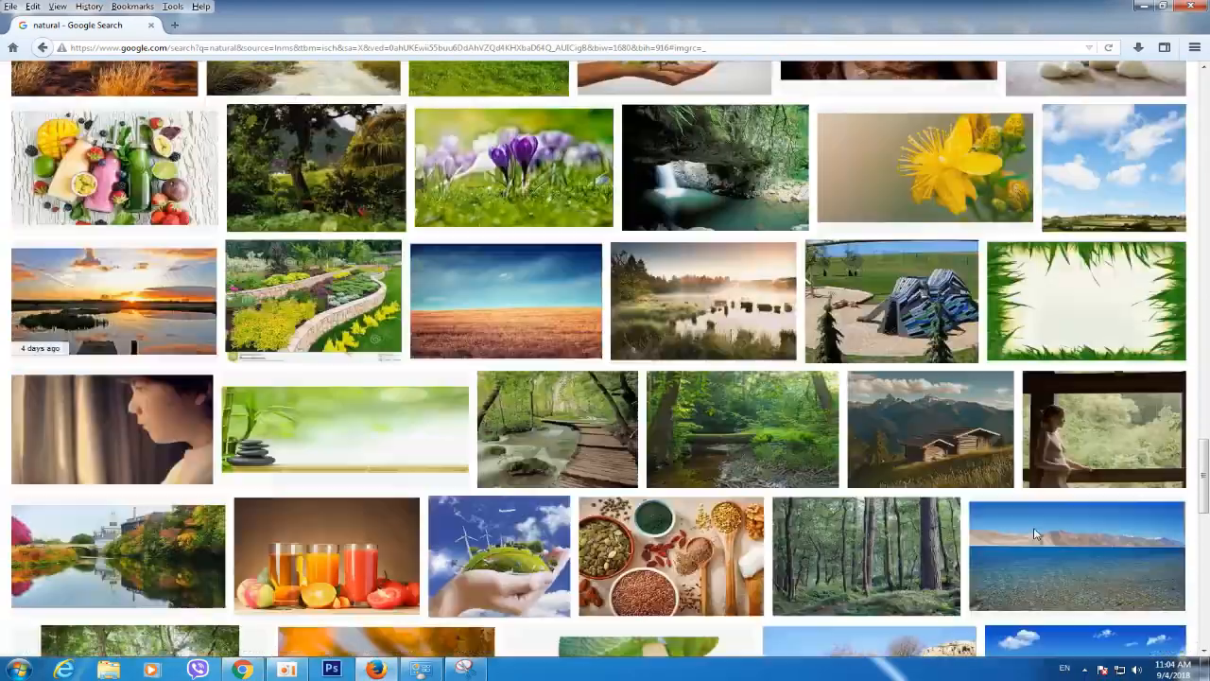
scroll(1035, 534, down, 4)
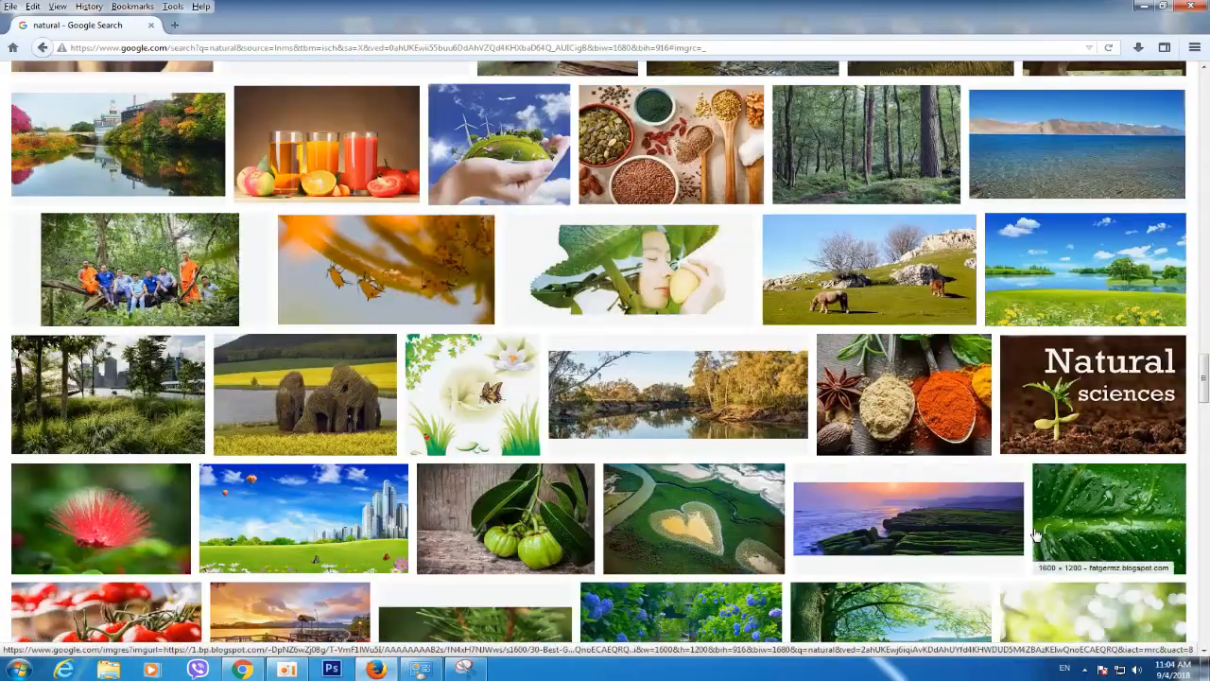
scroll(1036, 534, down, 5)
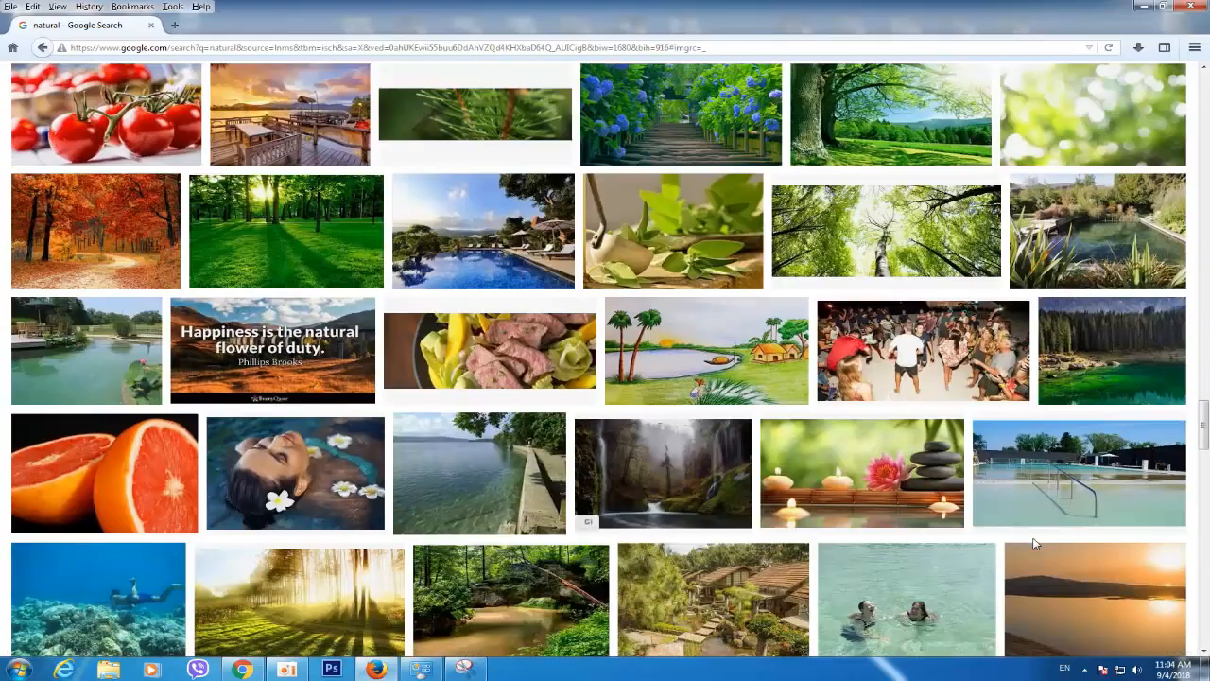
scroll(1035, 544, down, 3)
scroll(1036, 546, down, 6)
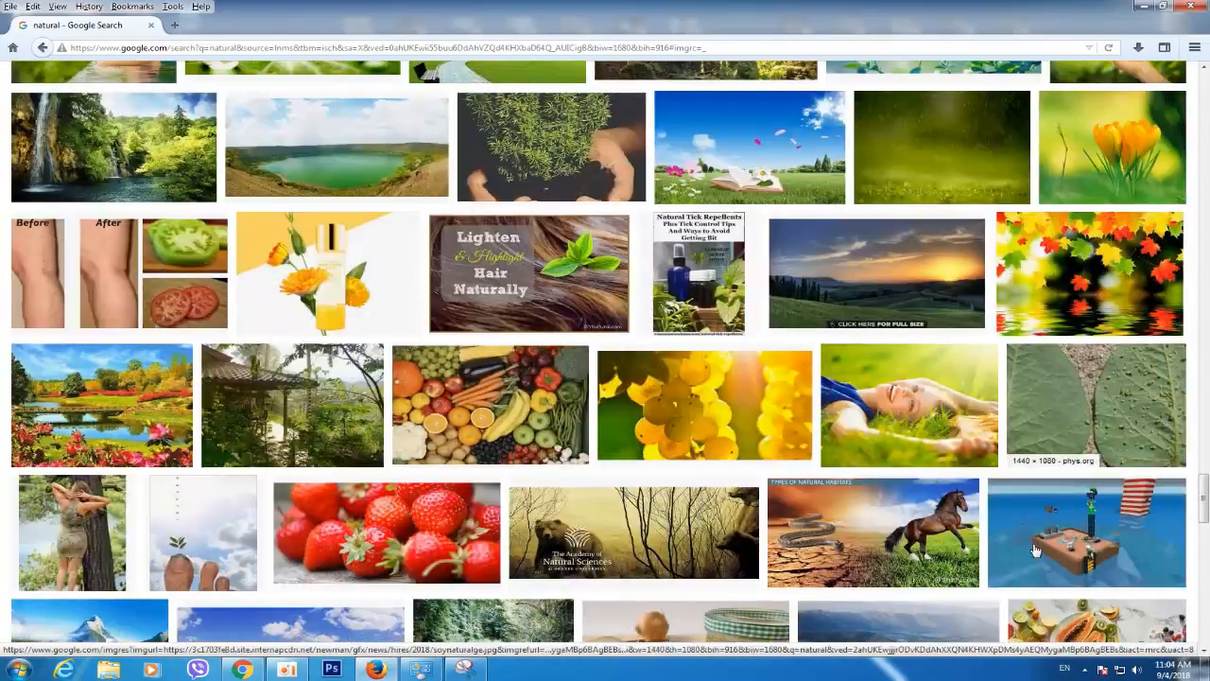
scroll(1012, 548, down, 4)
scroll(1000, 553, up, 1)
scroll(1001, 553, up, 2)
scroll(1007, 568, down, 11)
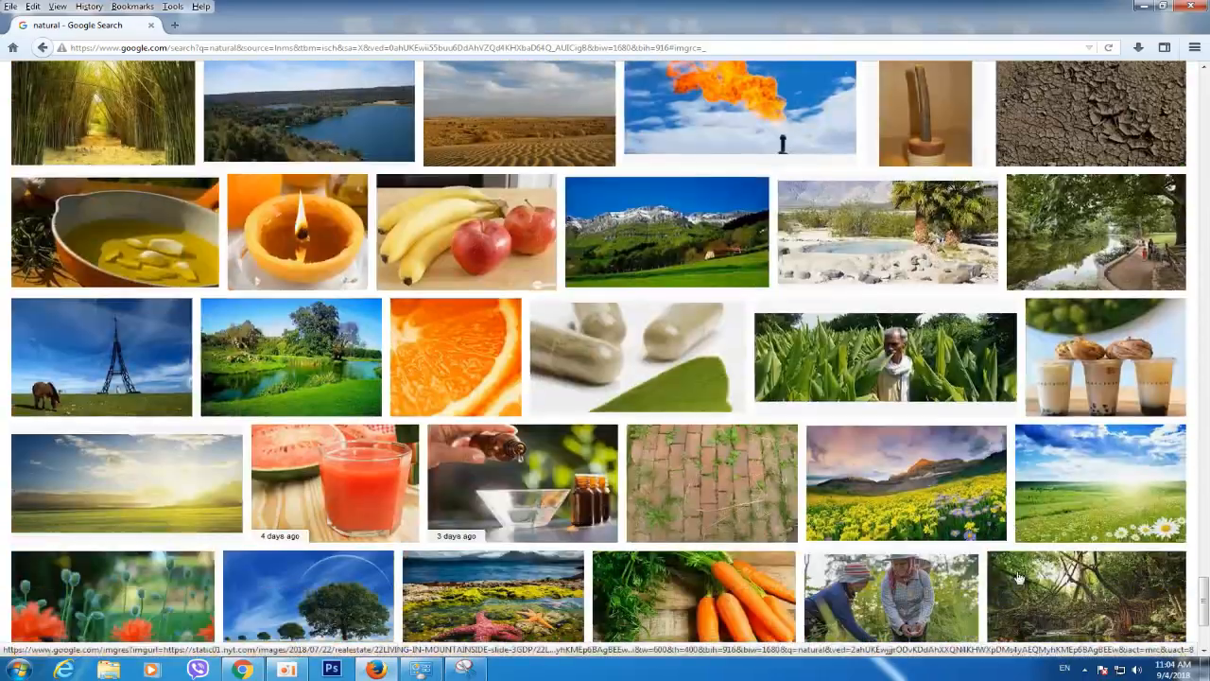
scroll(1017, 577, down, 2)
scroll(1019, 575, down, 2)
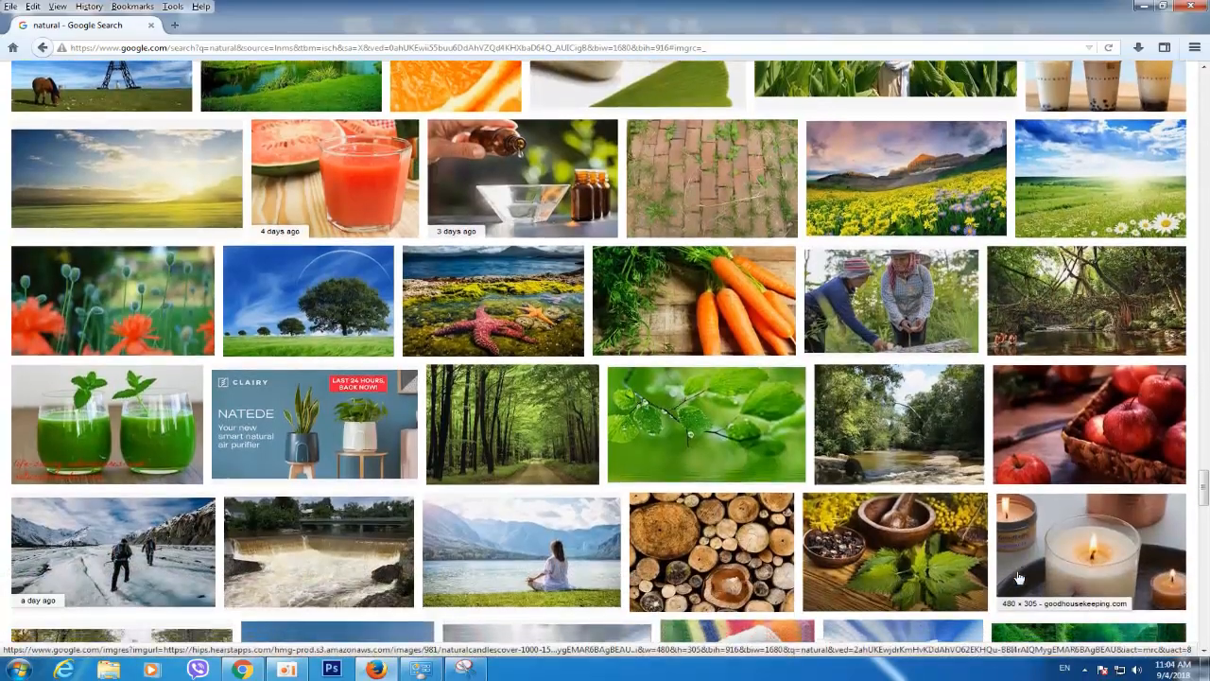
scroll(340, 248, up, 1)
Preview the hazy meadow result and choose the related 2560 × 1600 sunset-over-field image from Le Journal Catalan
click(190, 188)
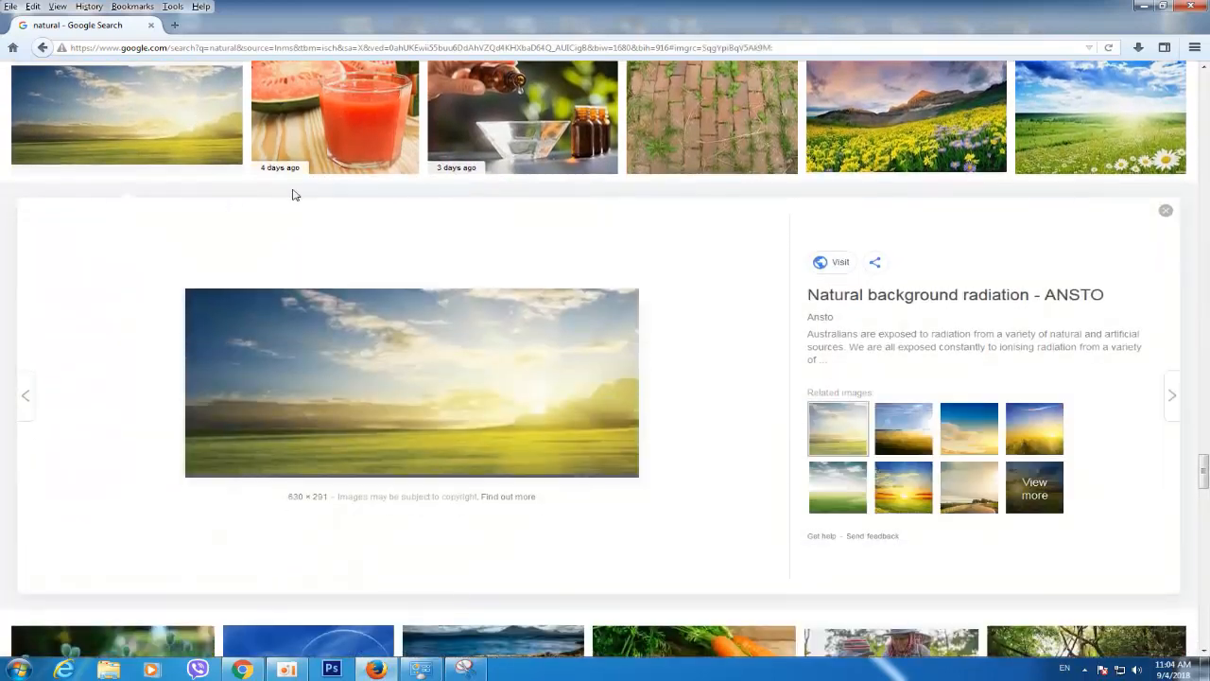
click(900, 425)
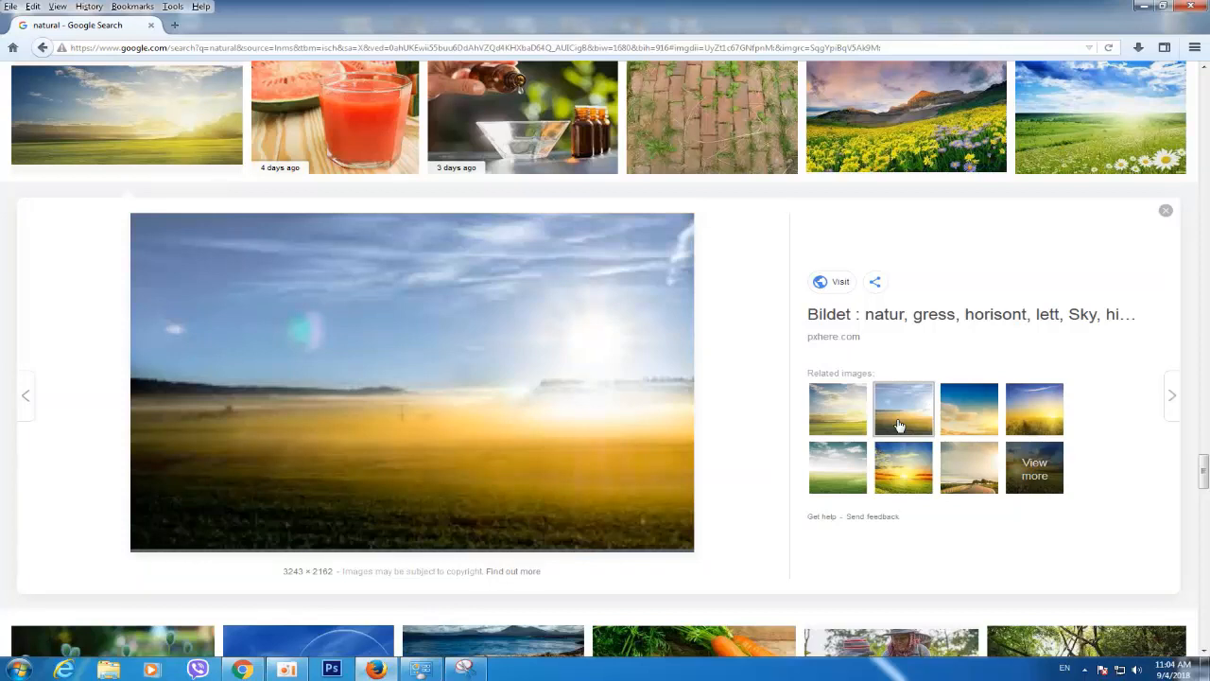
click(904, 474)
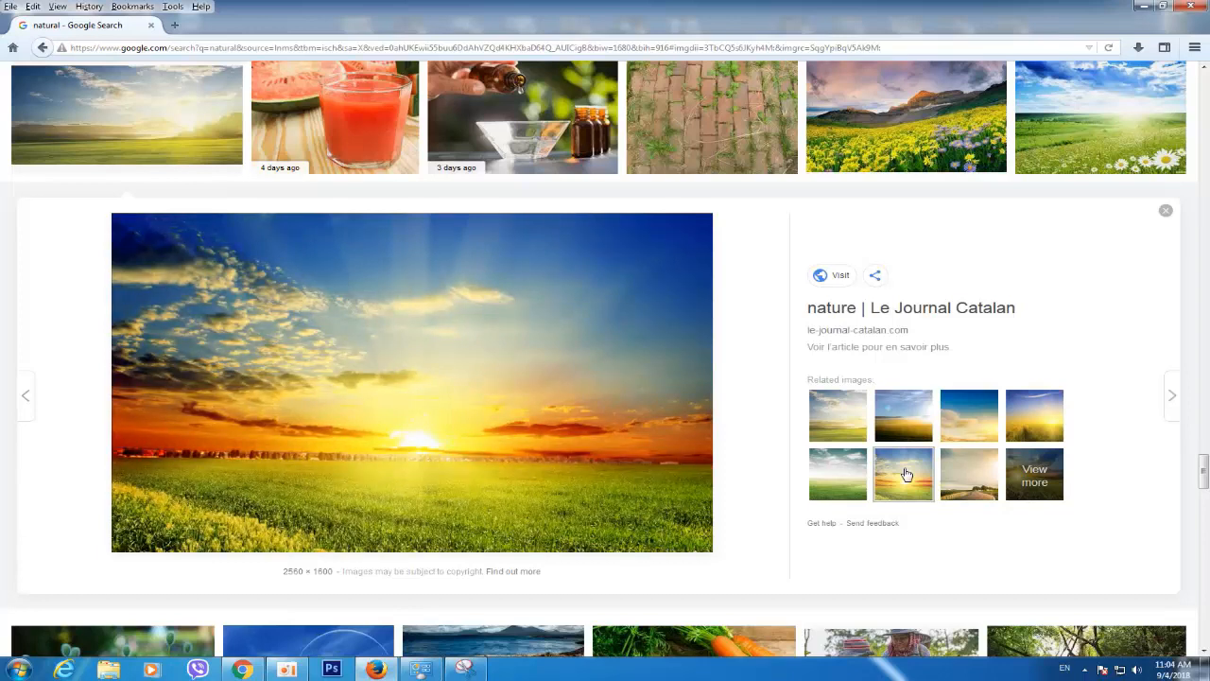
Save the sunset picture to the Desktop as a JPEG named 2222, and close its preview
right_click(406, 378)
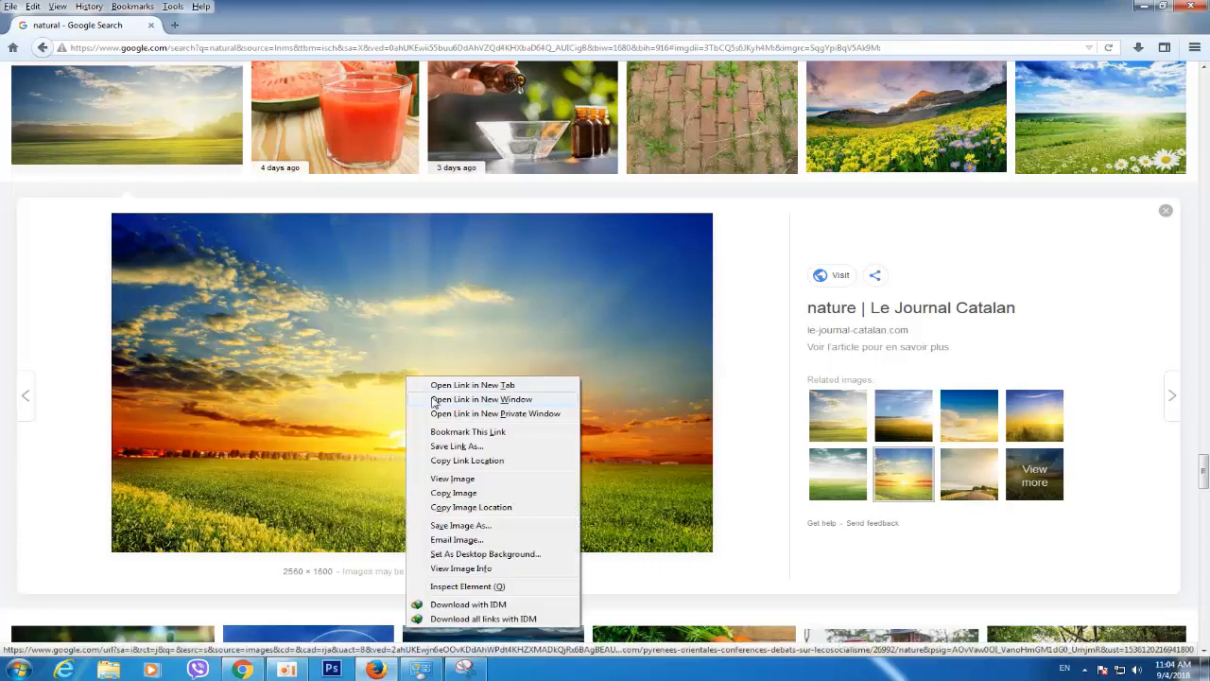
click(458, 526)
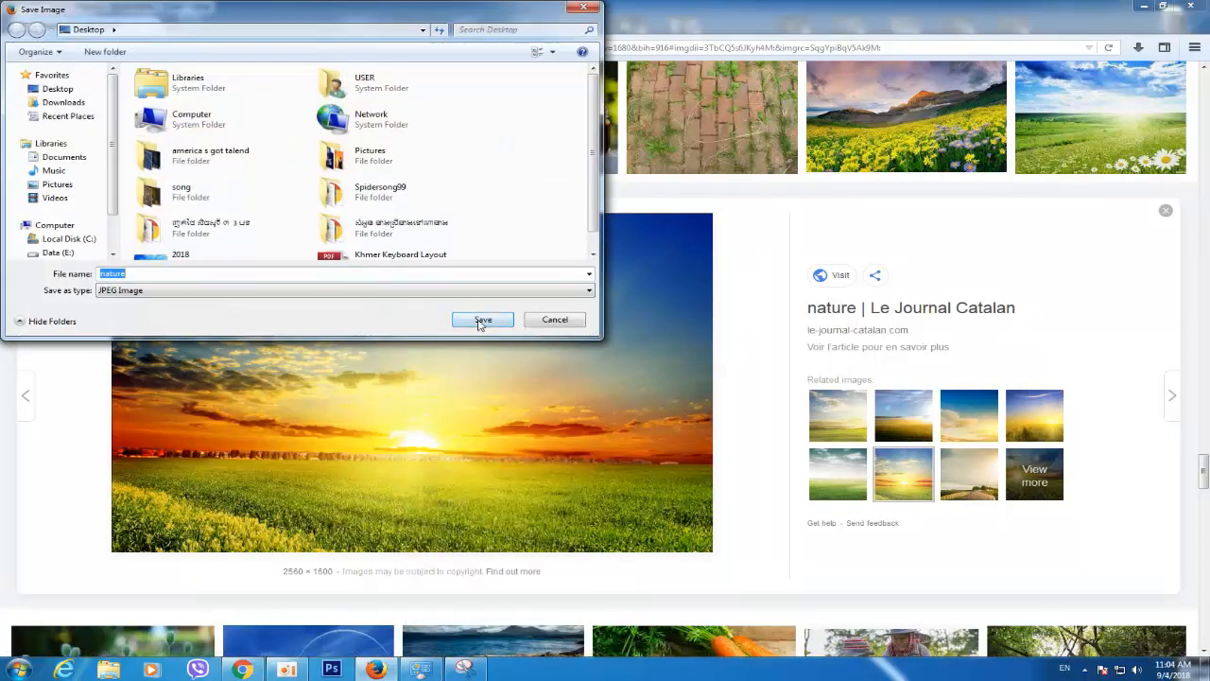
text(2222)
click(481, 321)
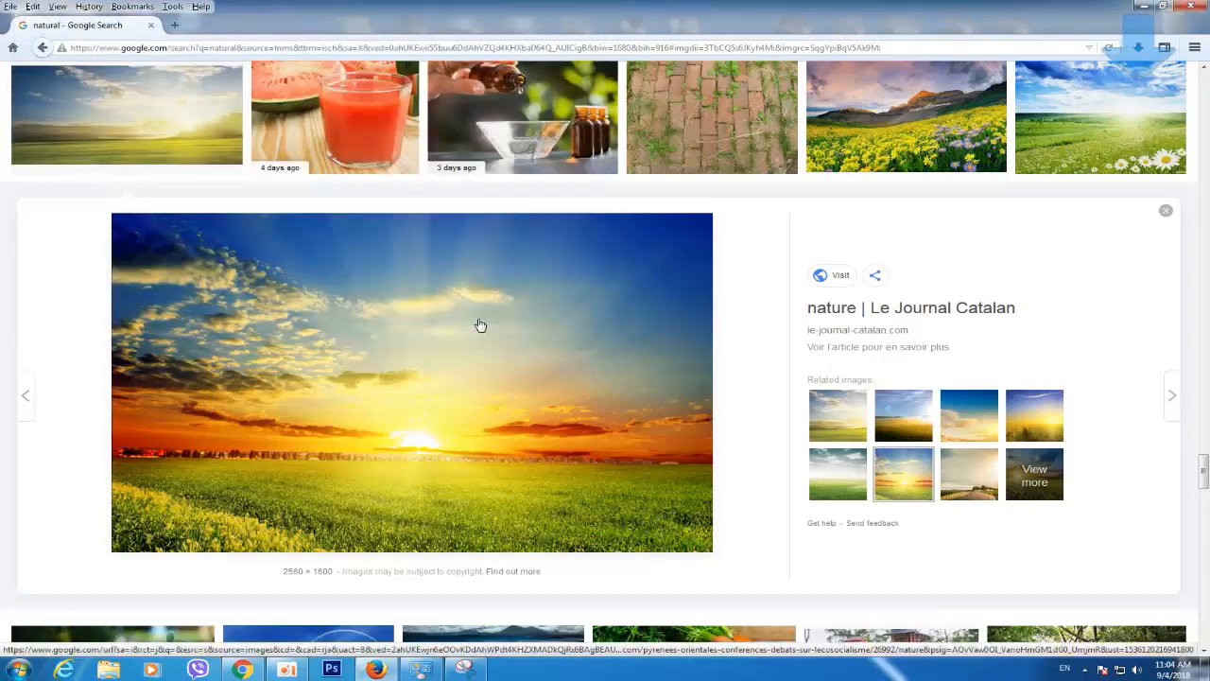
click(1165, 210)
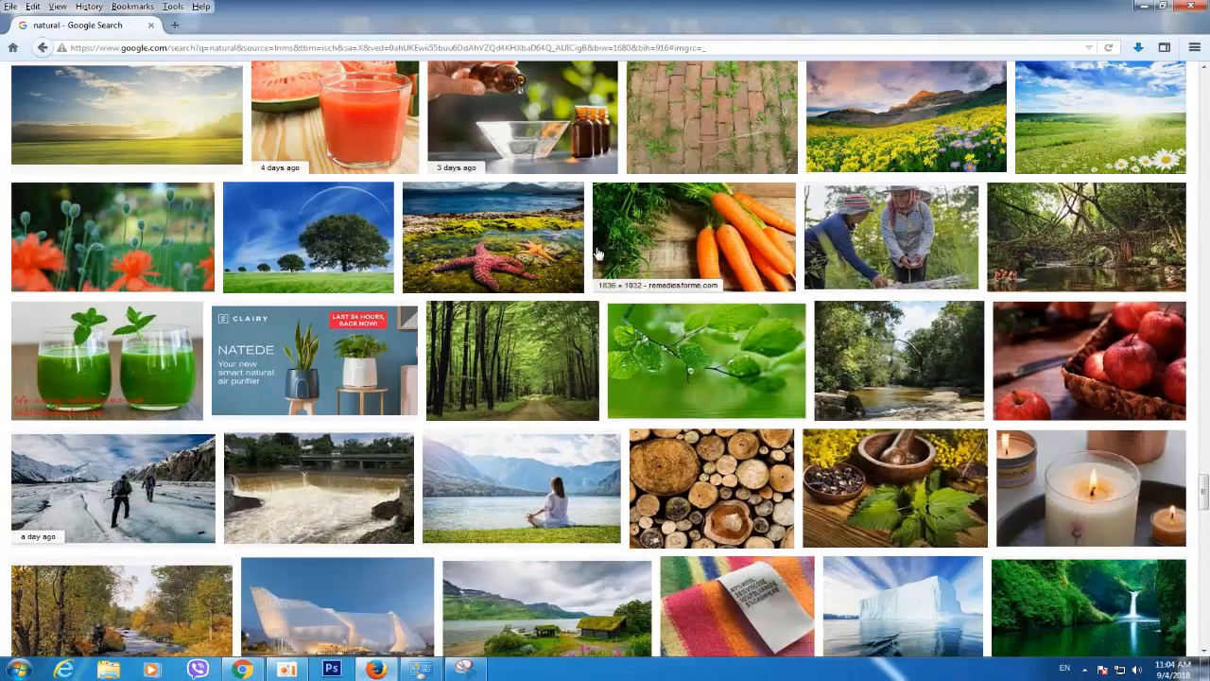
Switch to Photoshop and create a new 1280 × 720 pixel RGB document at 300 pixels/inch with a white background
click(331, 669)
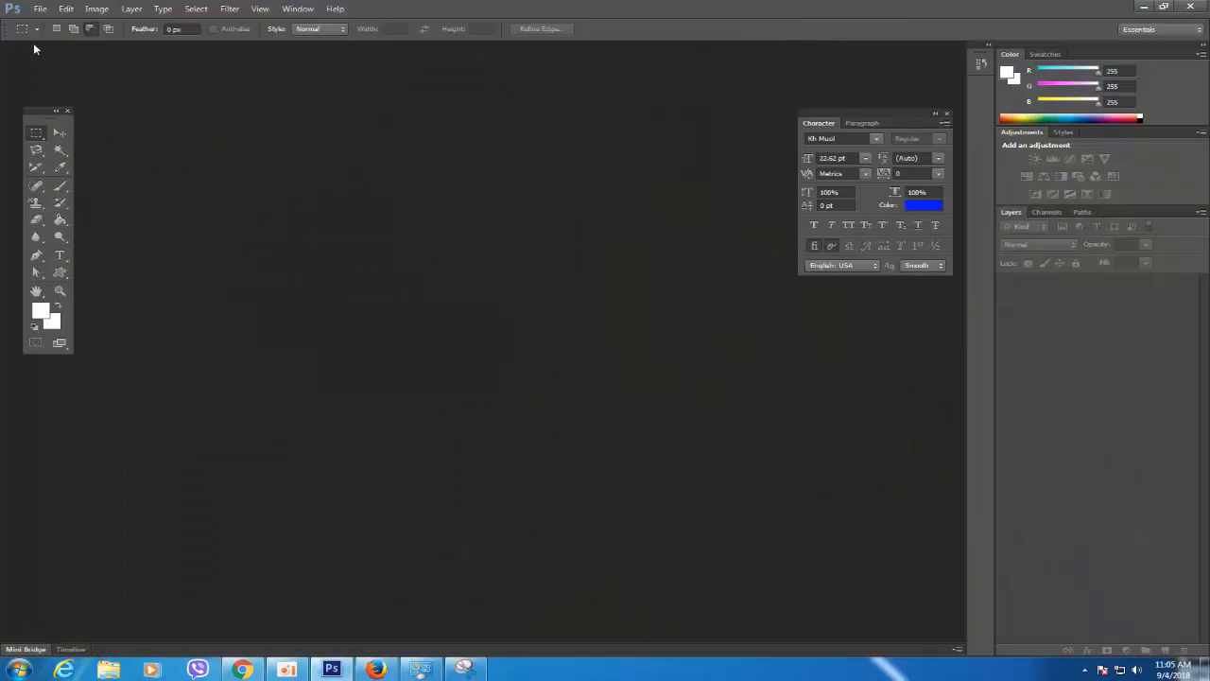
click(40, 8)
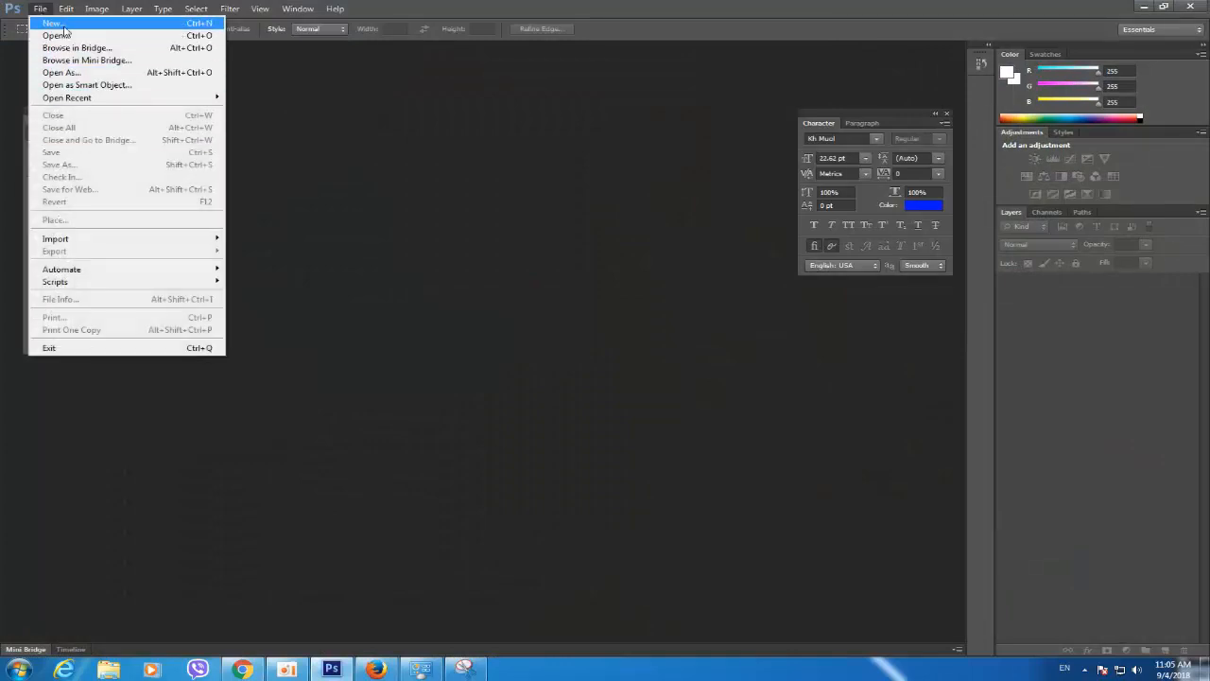
click(57, 23)
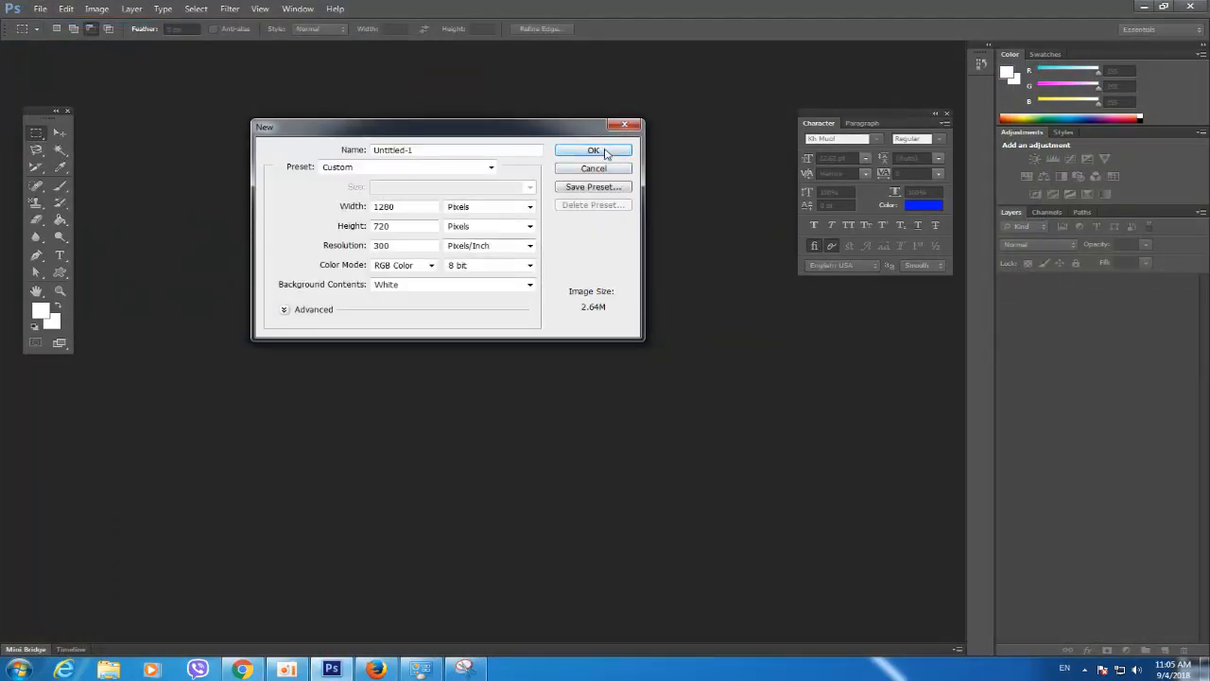
click(594, 152)
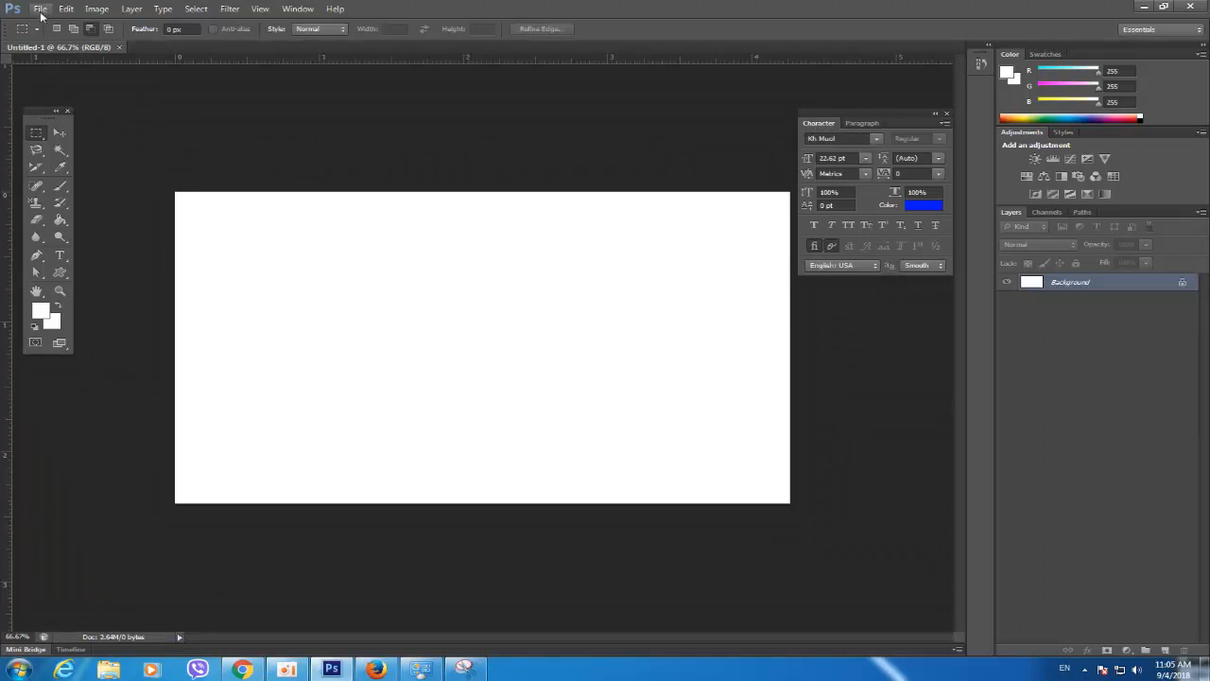
Open the 2222 picture from the Desktop and move the Character panel clear of the canvas
click(41, 11)
click(56, 37)
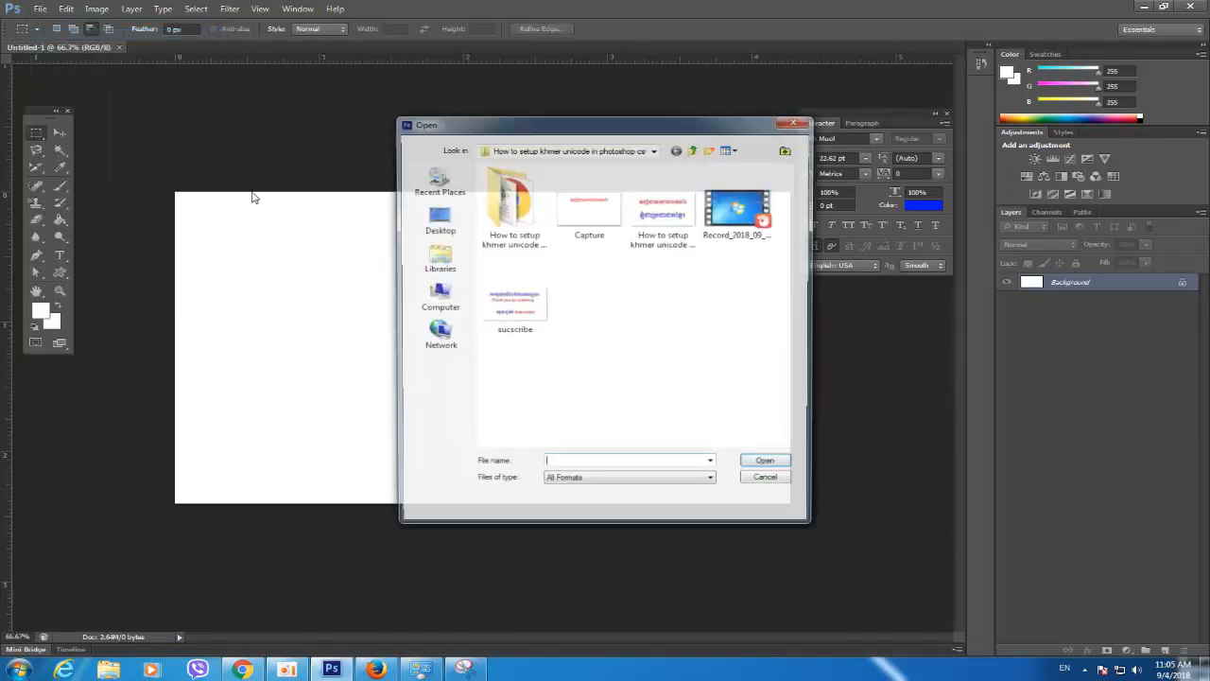
click(440, 219)
drag(790, 189, 791, 276)
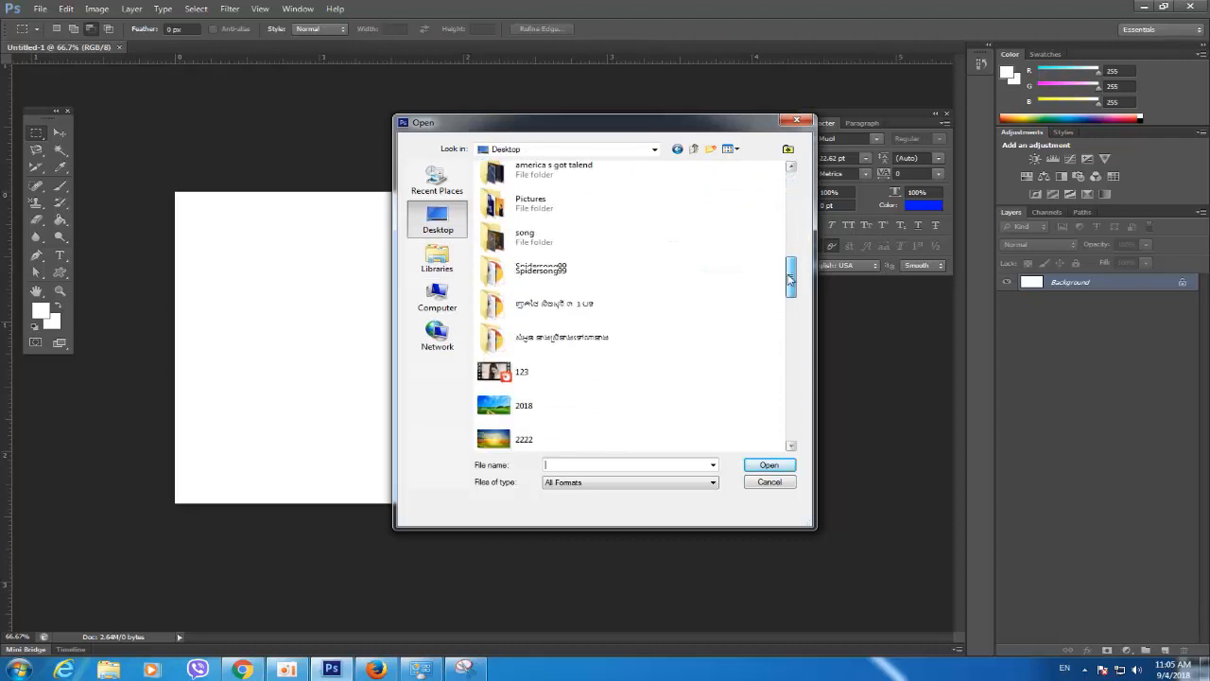
scroll(573, 387, down, 1)
click(558, 414)
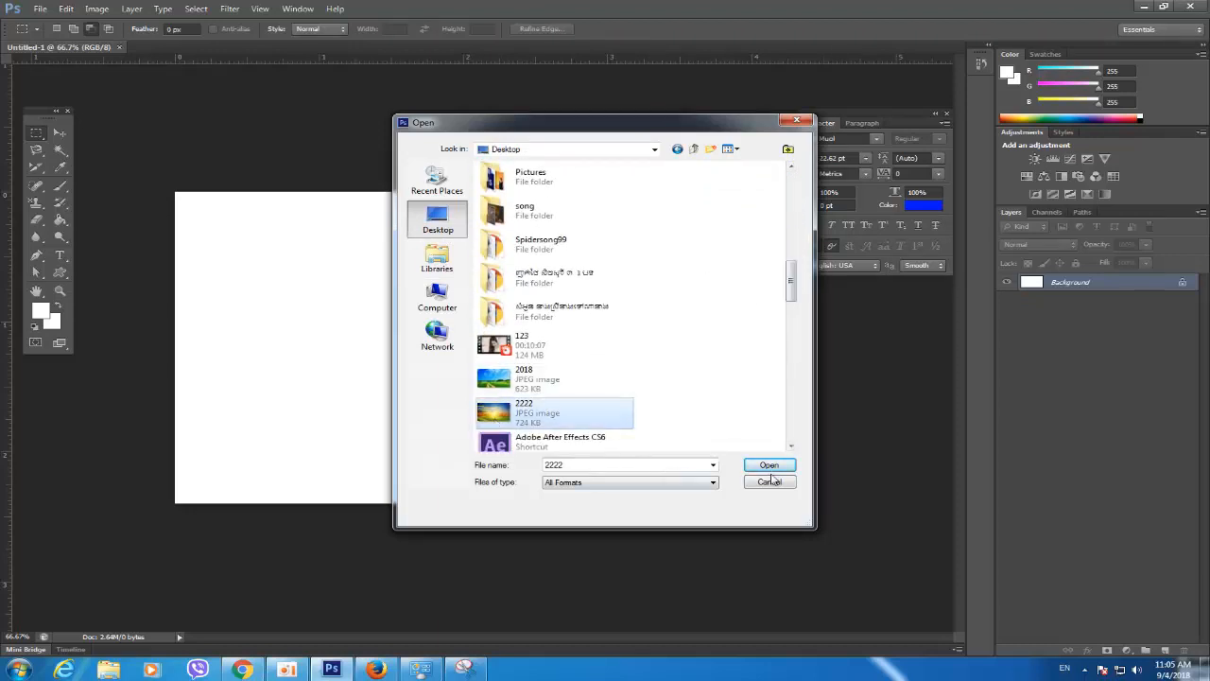
click(770, 464)
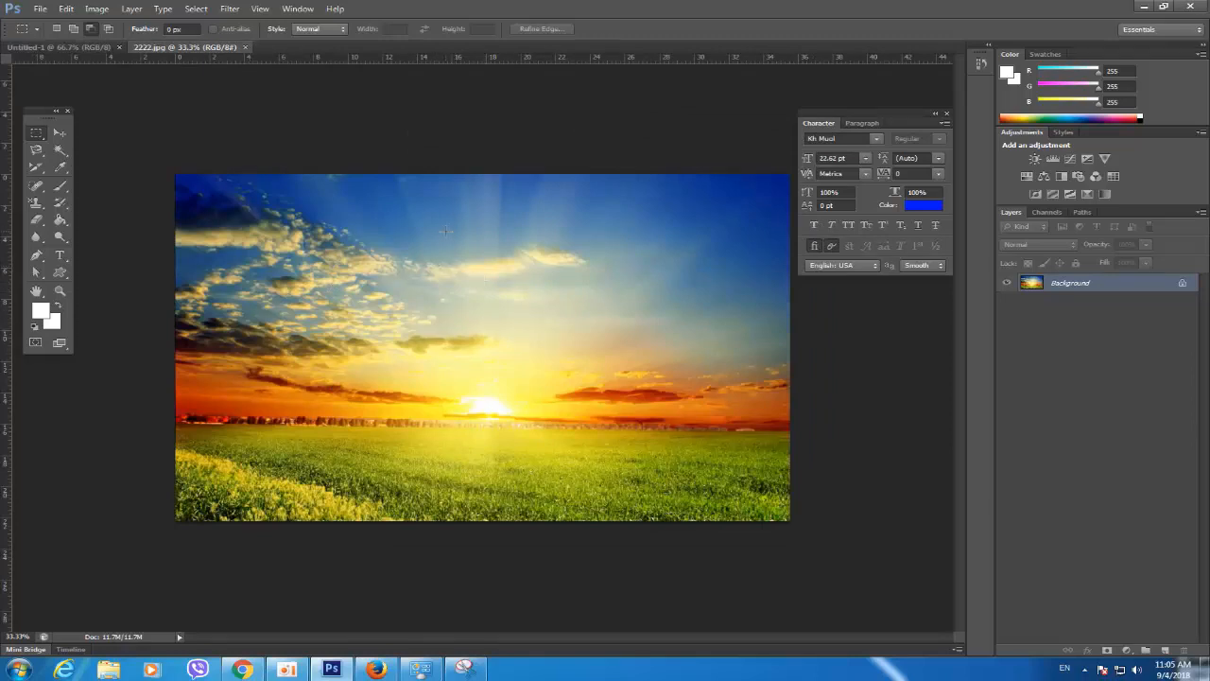
drag(903, 116, 1113, 298)
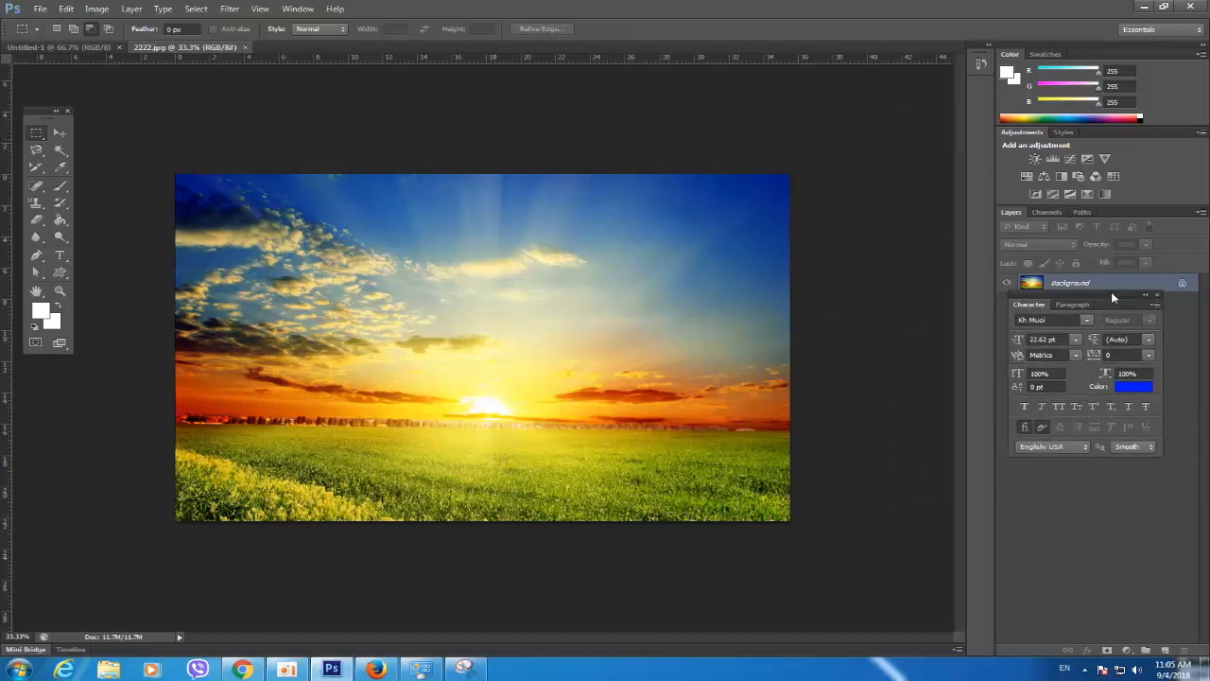
Start a horizontal text layer in the sky over the clouds and set its font size to 150 pt
click(62, 256)
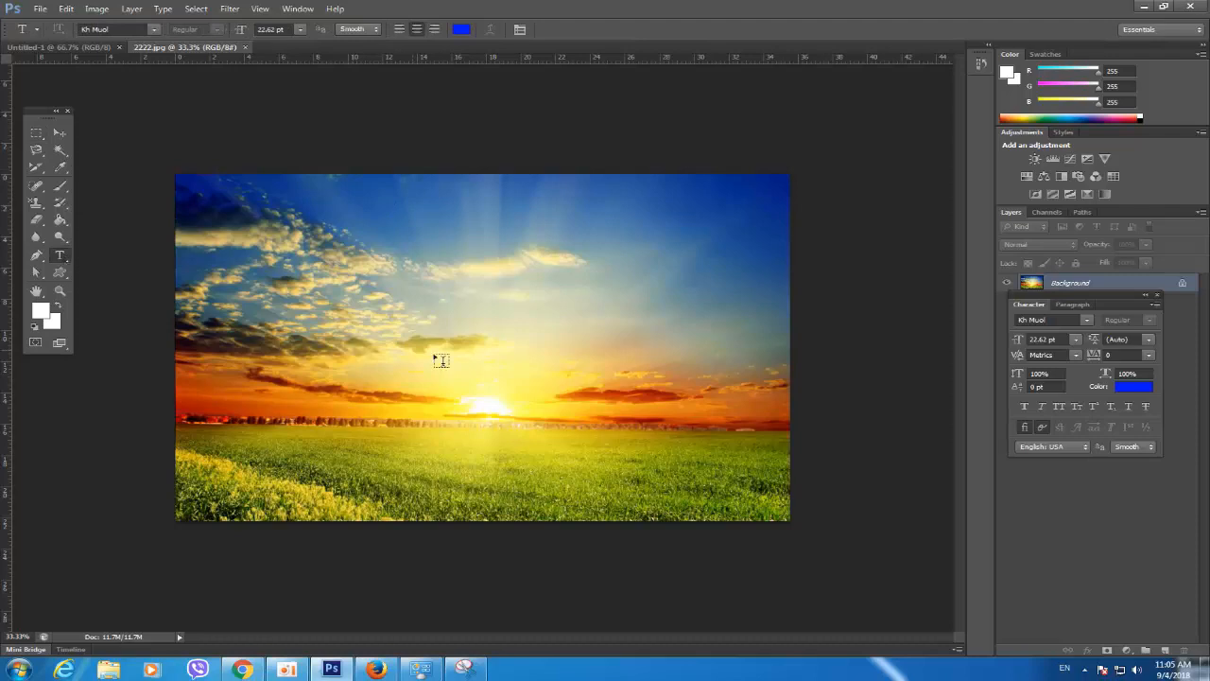
click(338, 247)
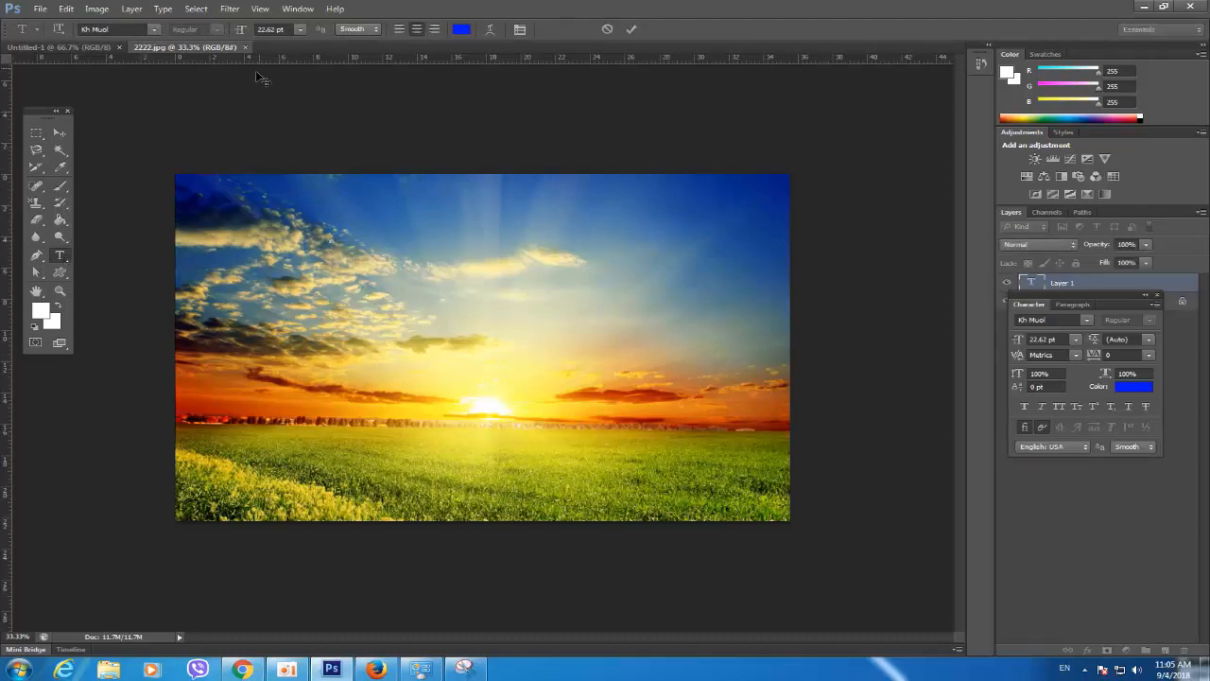
click(300, 29)
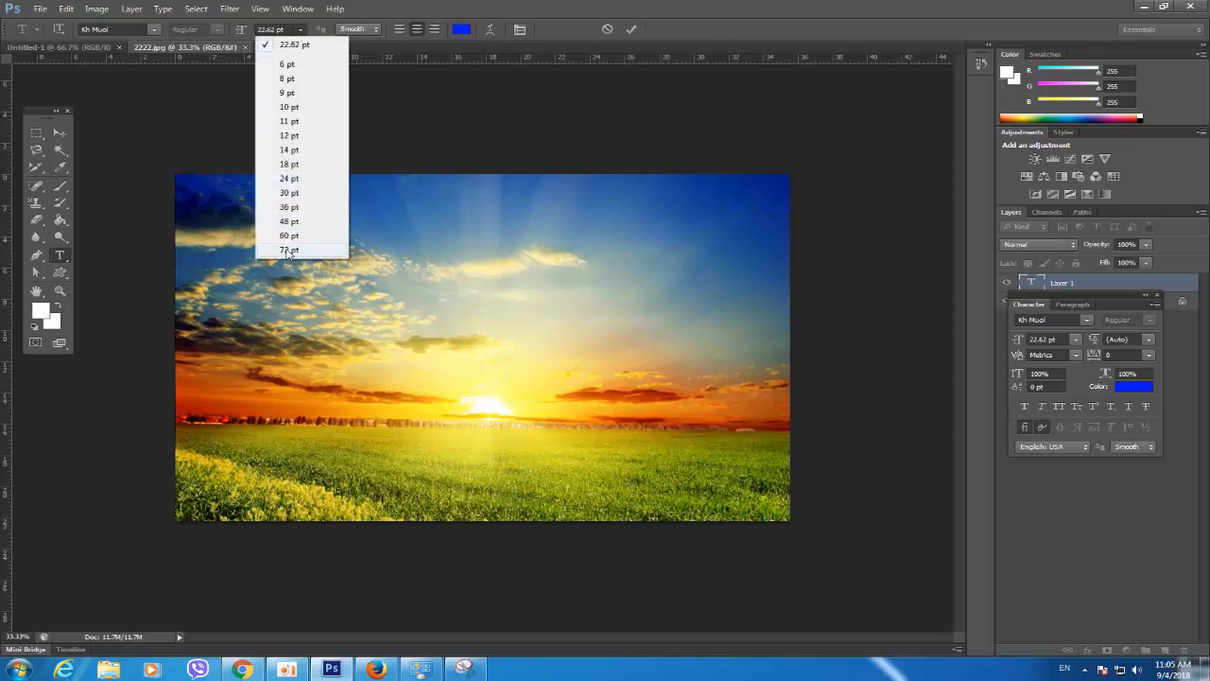
click(295, 252)
click(269, 30)
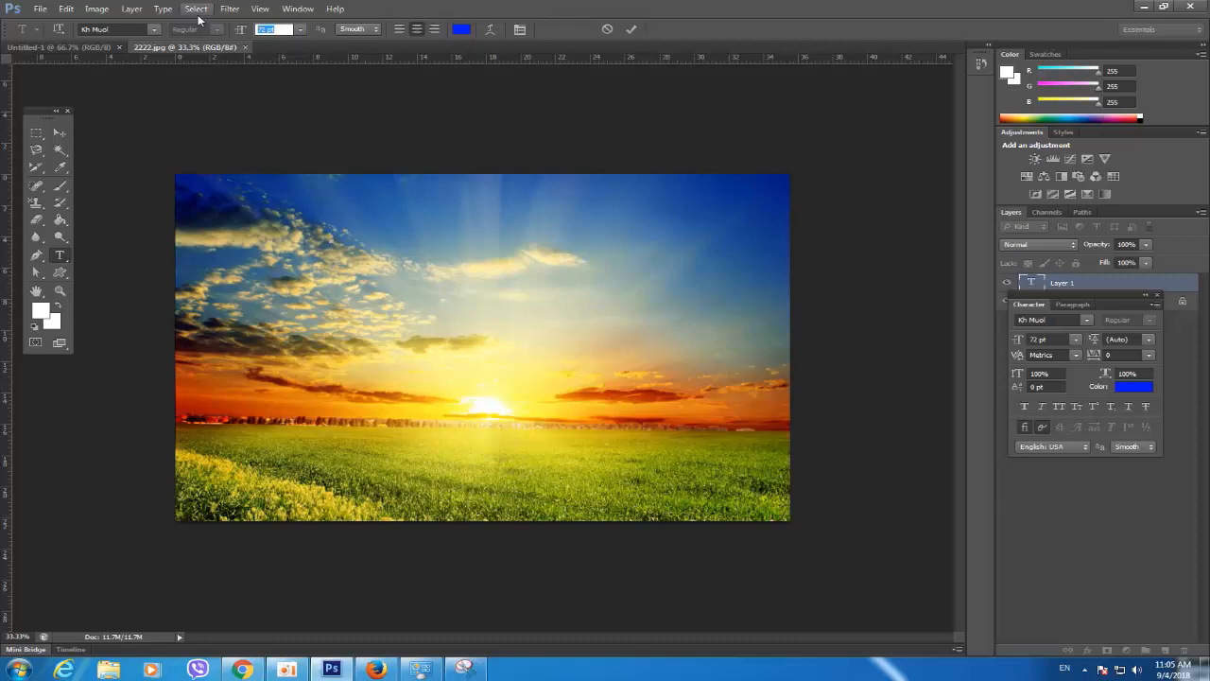
text(150)
key(Return)
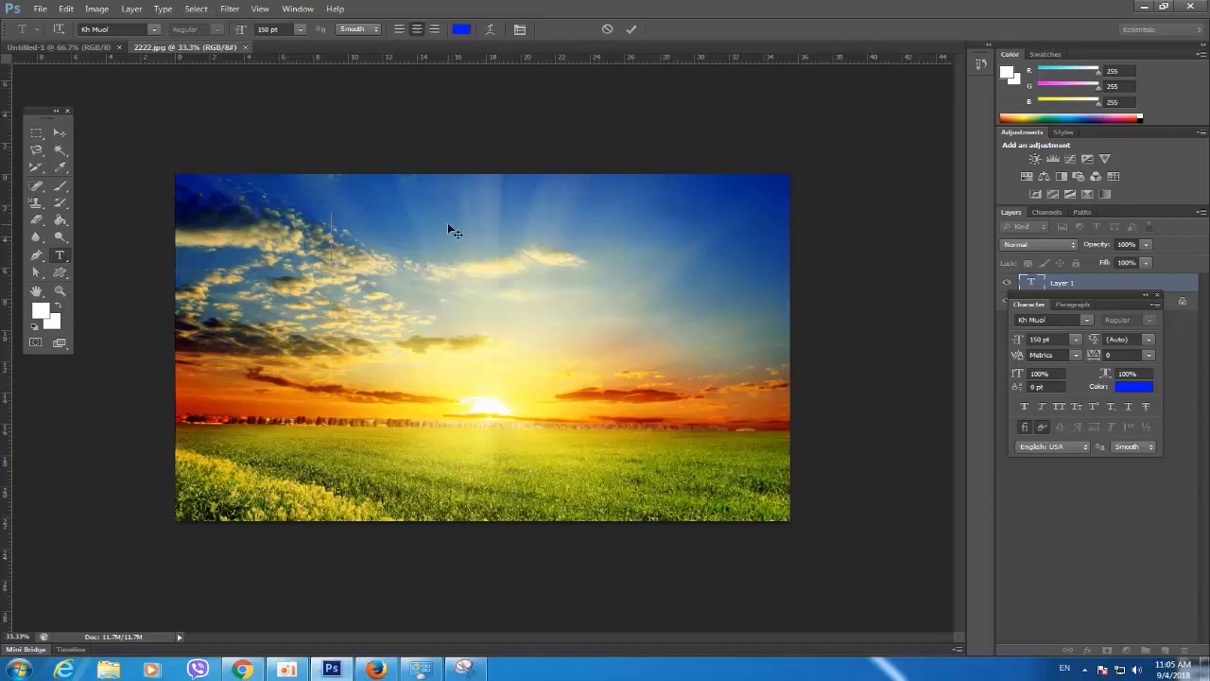
Switch the keyboard input to Khmer and set the text colour to white (ffffff)
scroll(317, 284, up, 5)
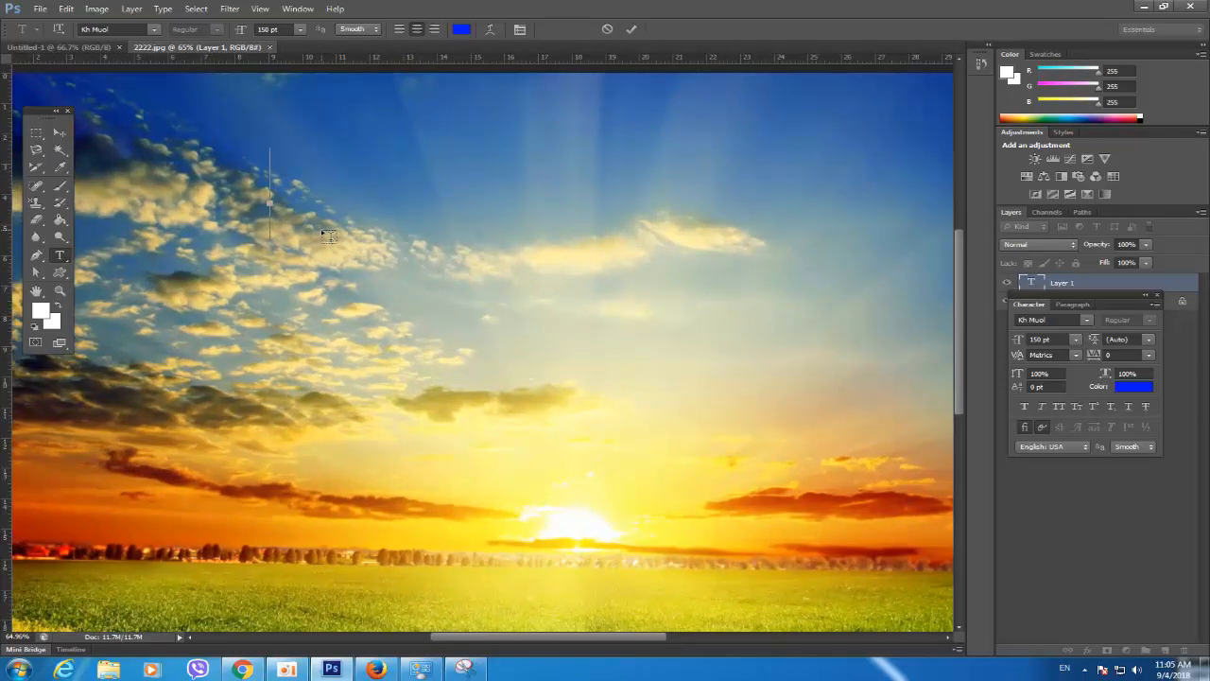
key(ctrl+shift)
text(ss)
key(BackSpace)
key(BackSpace)
click(1133, 386)
drag(735, 185, 573, 135)
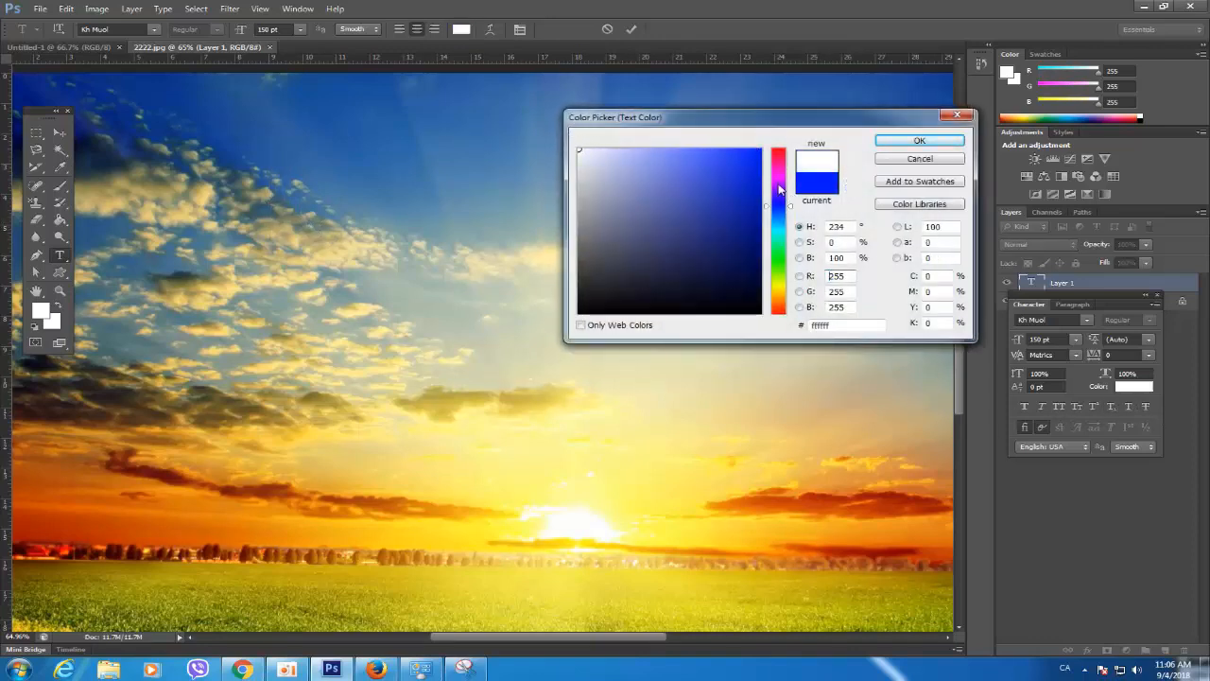
click(909, 143)
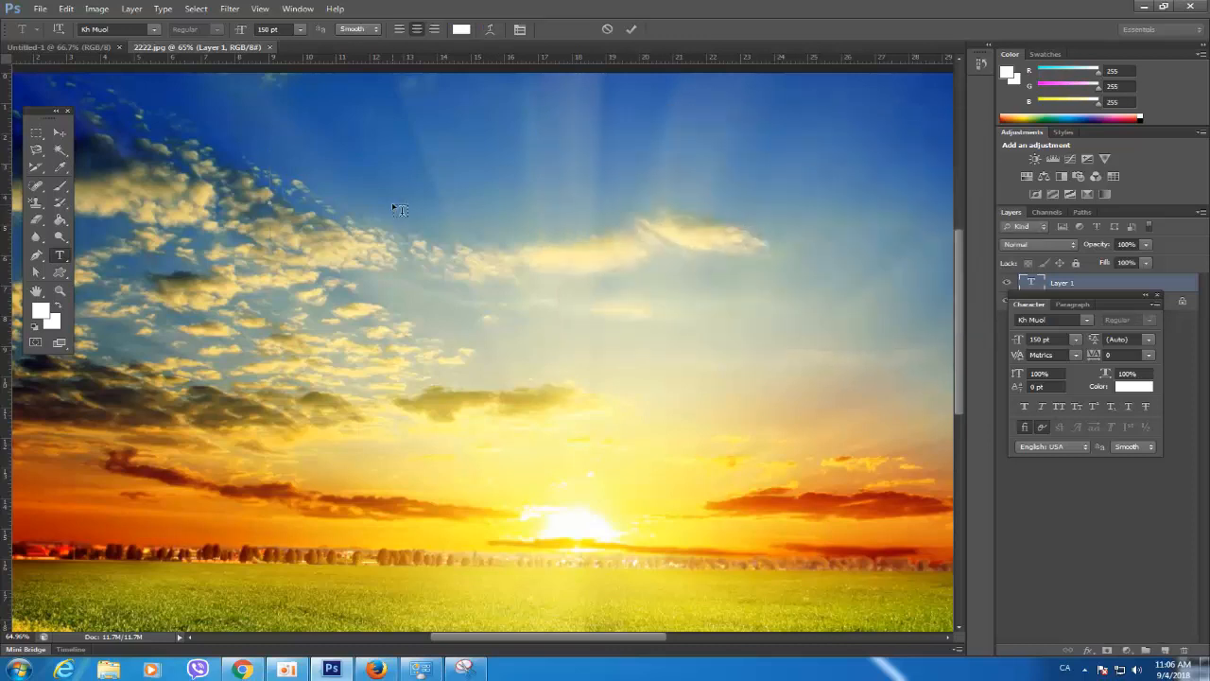
text(SS)
text(្ន)
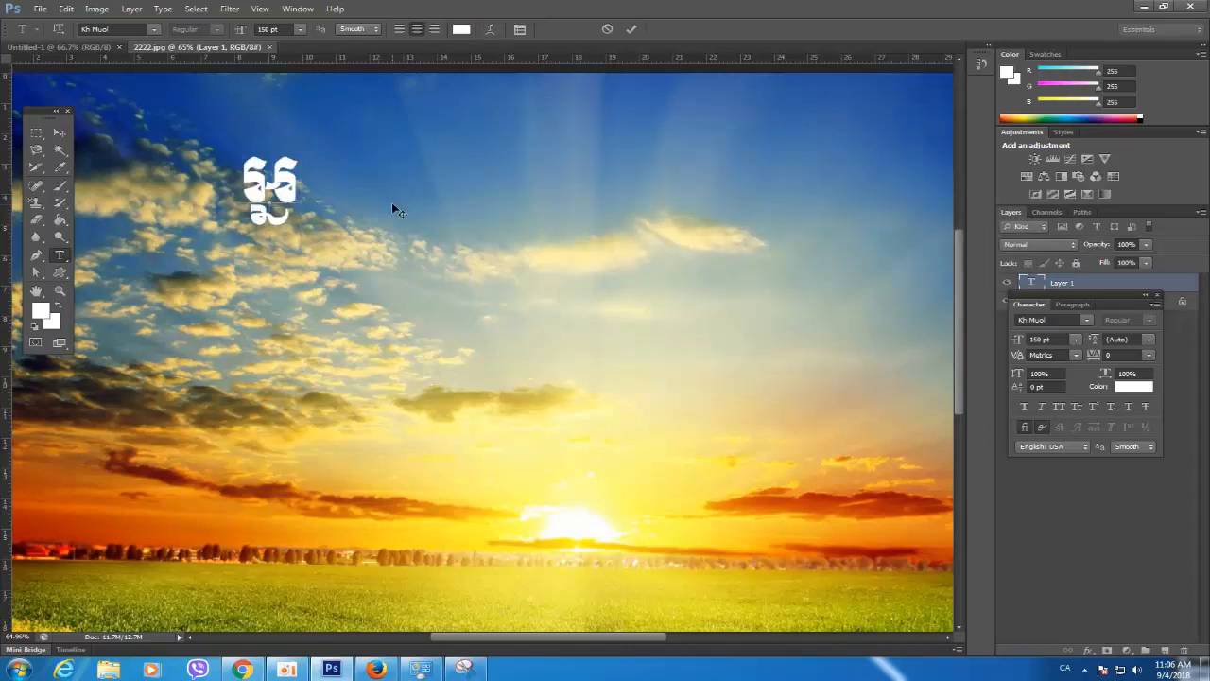
text(ក)
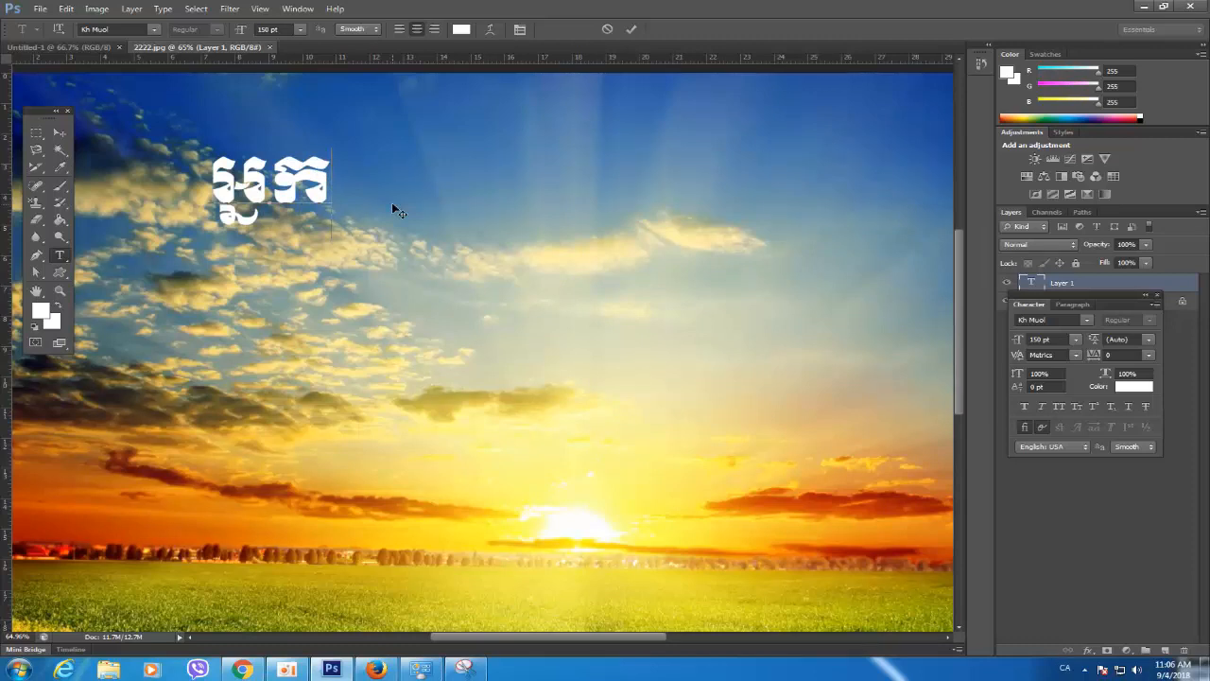
key(BackSpace)
key(BackSpace)
key(BackSpace)
key(BackSpace)
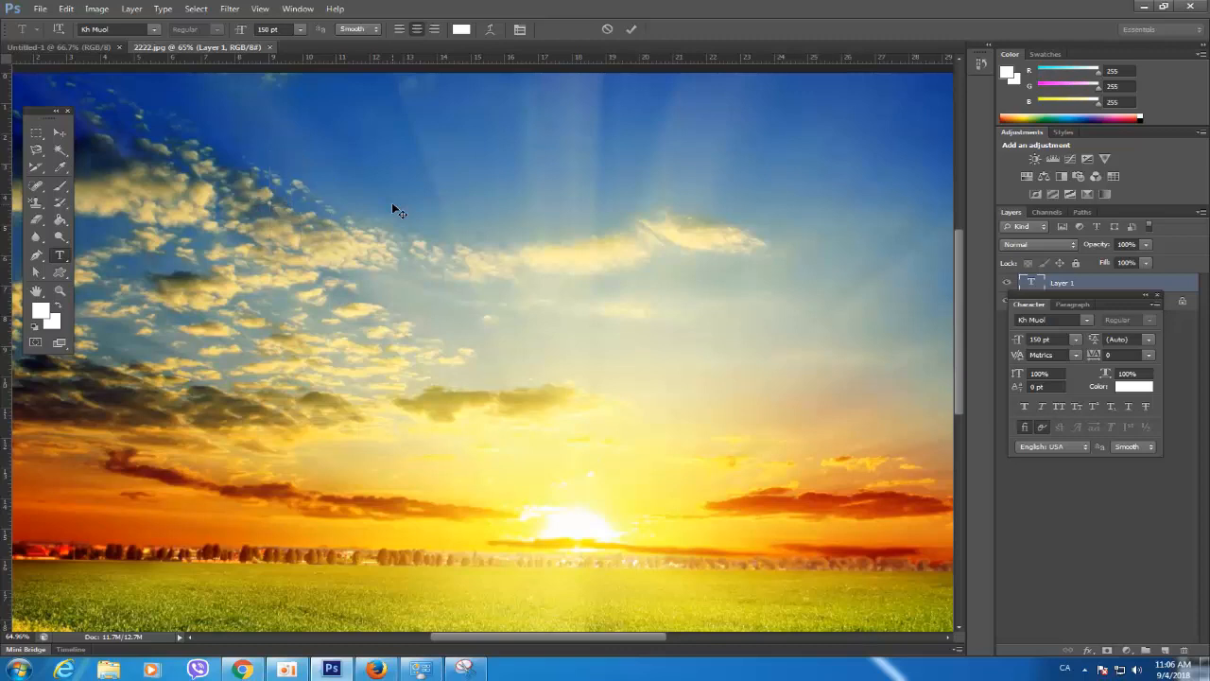
Enter the Khmer words "ជីវិតជា" in the new text layer
text(ទ)
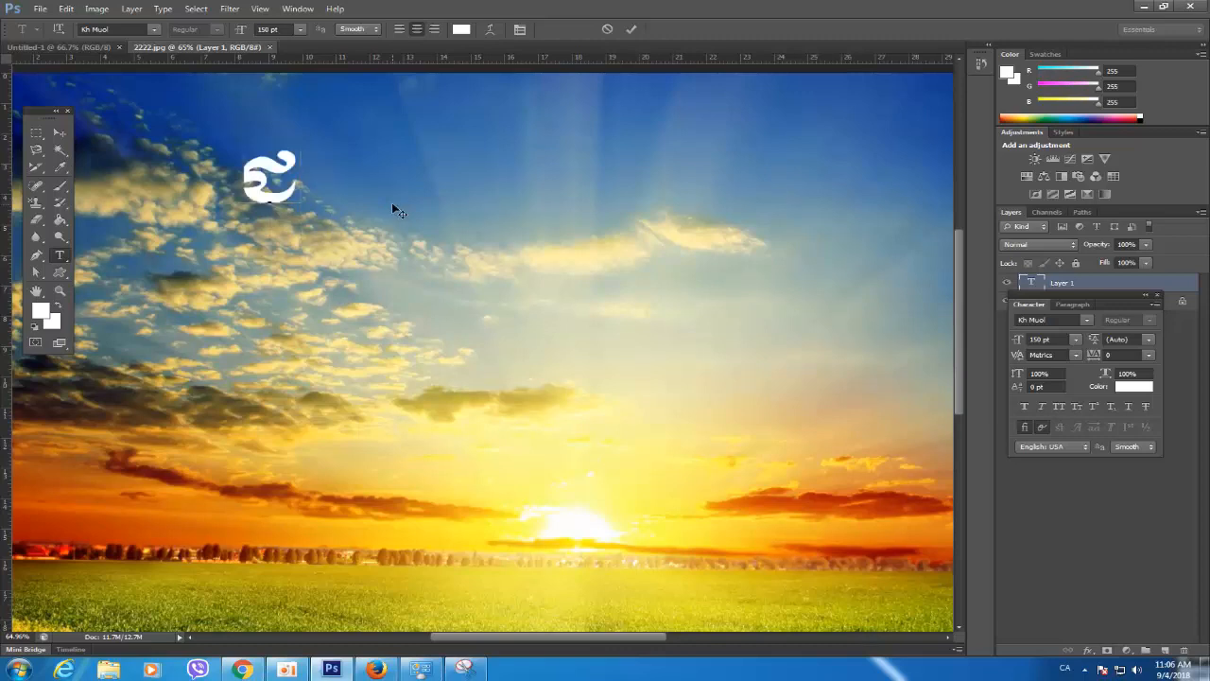
text(ឹ)
key(BackSpace)
text(ីវិរ)
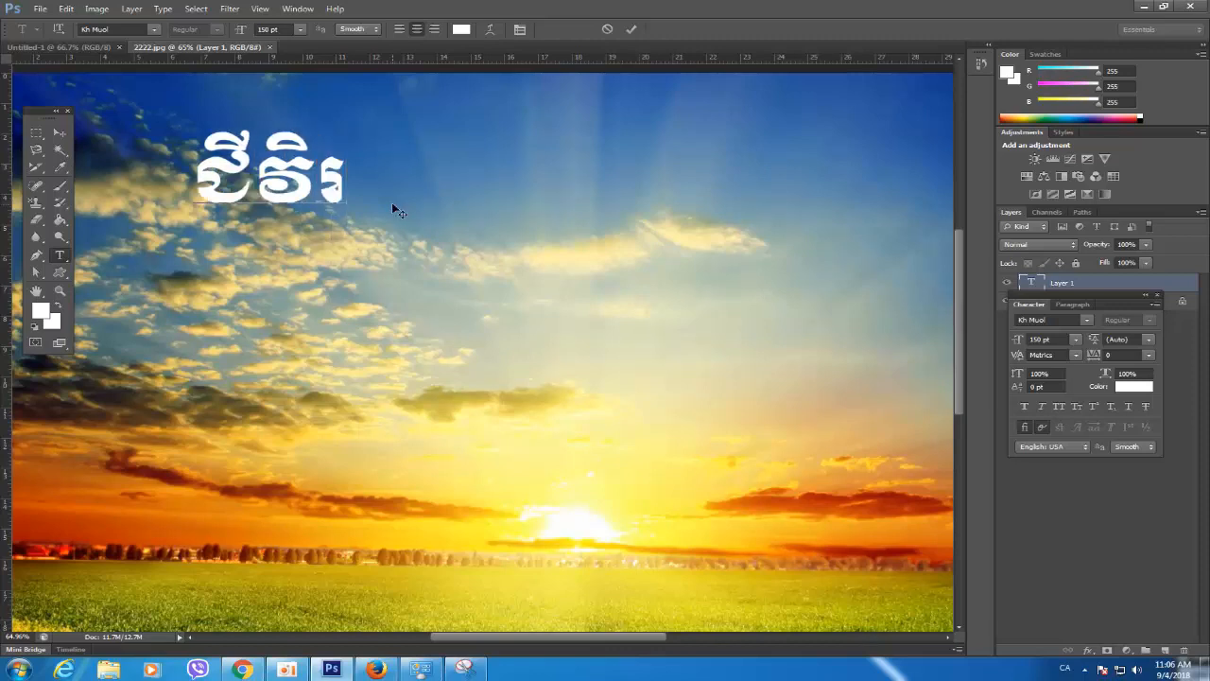
key(BackSpace)
text(ត)
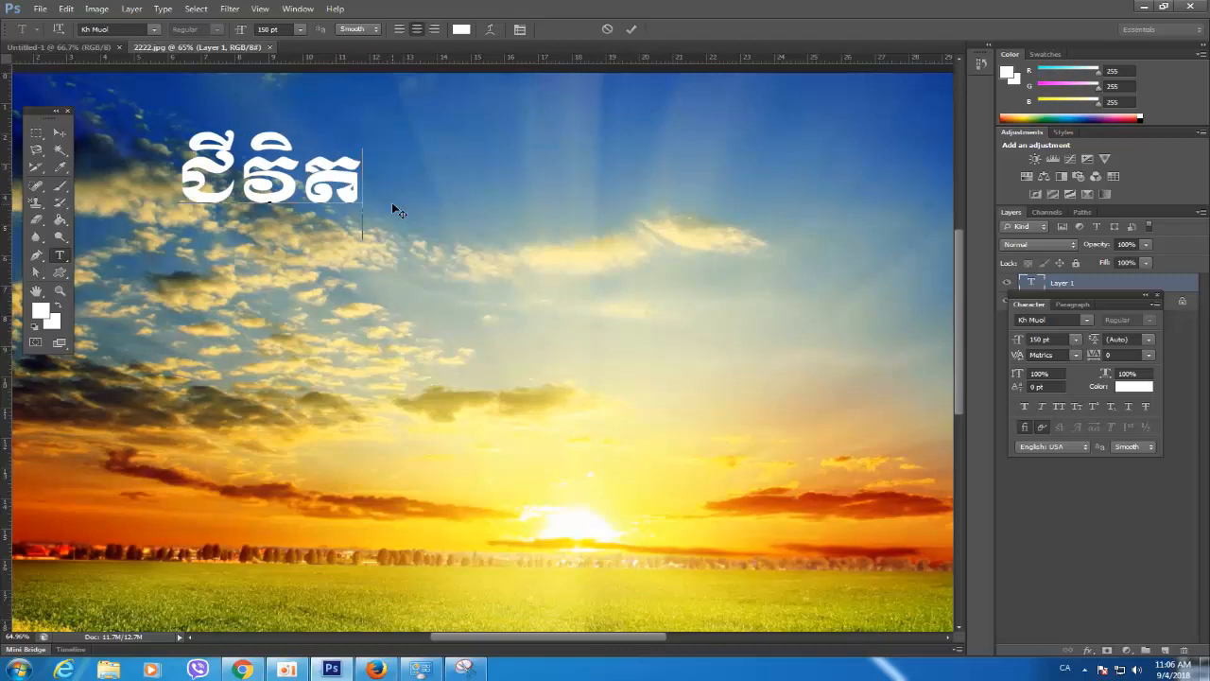
text(ជ)
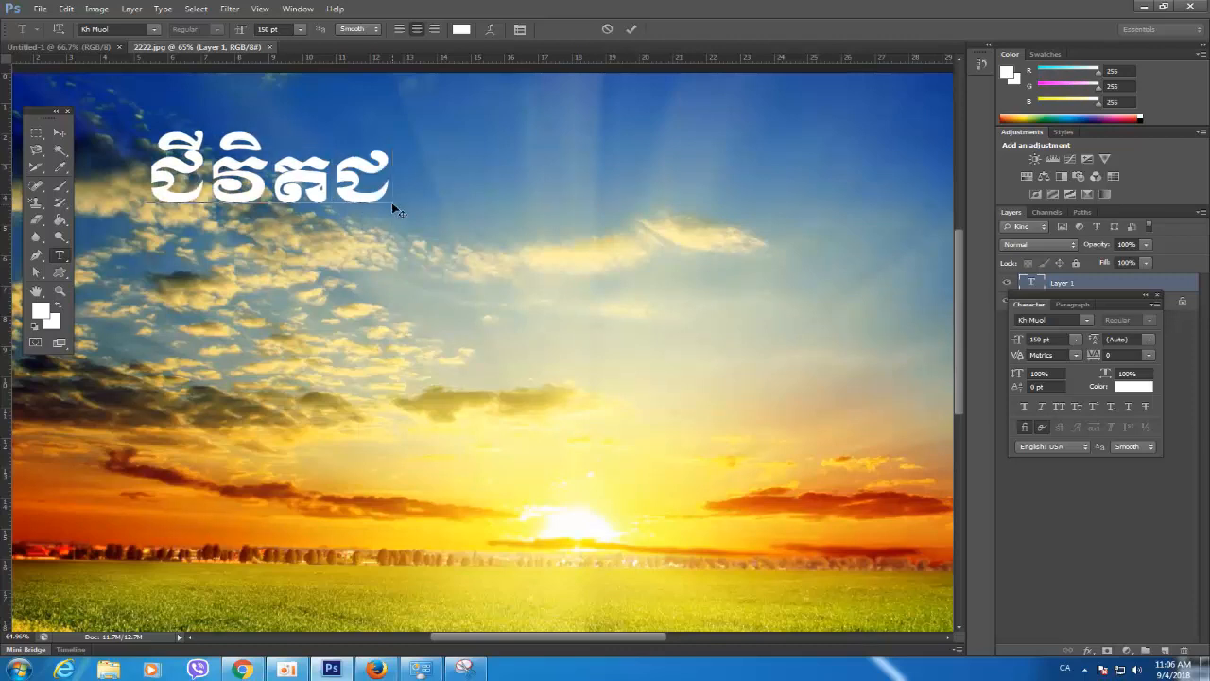
text(ា)
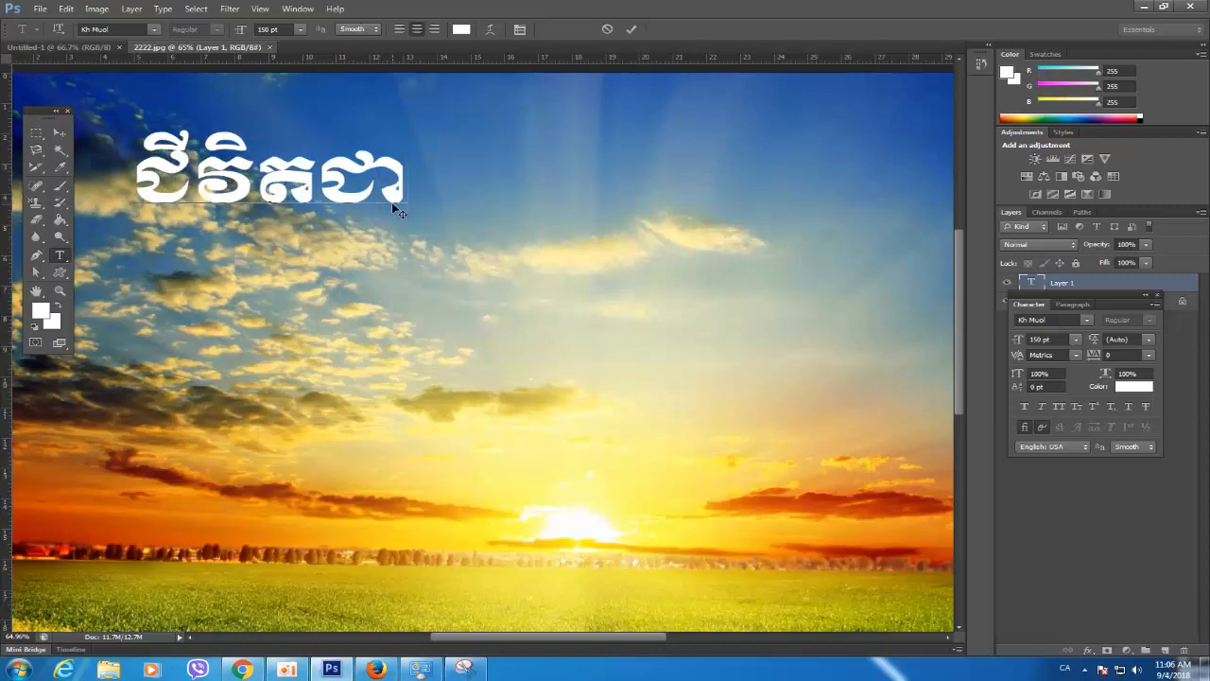
Continue the Khmer line with "ពលករចំណាក"
text(ព)
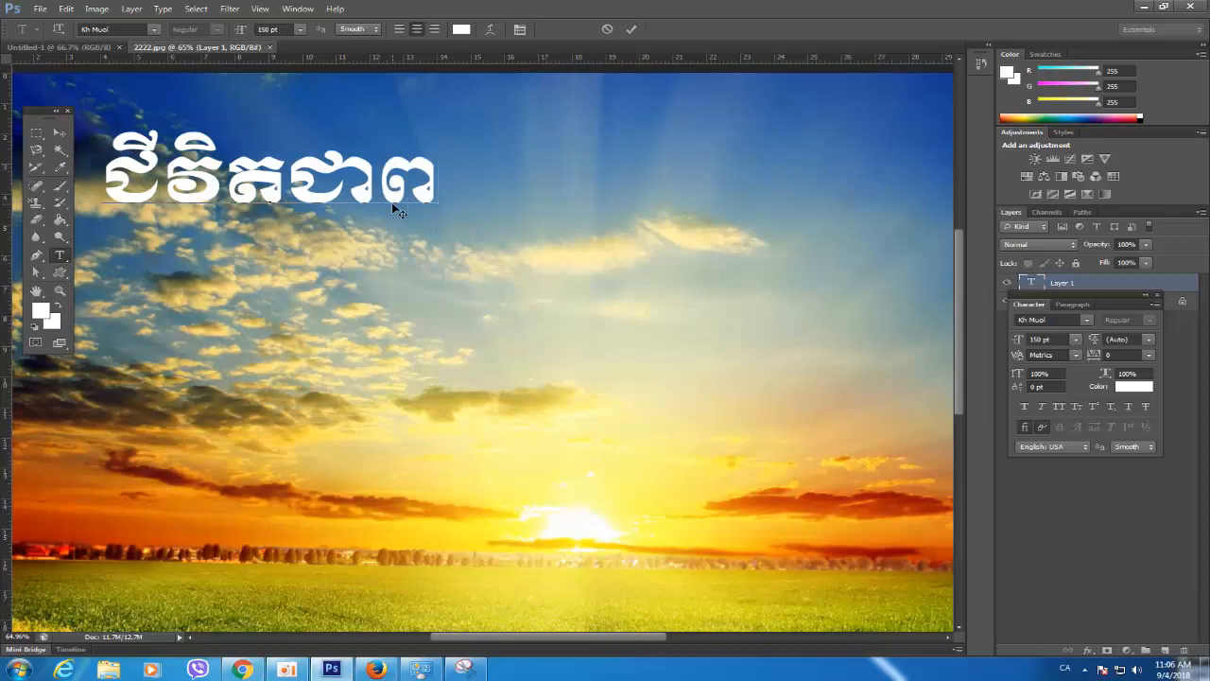
text(លក)
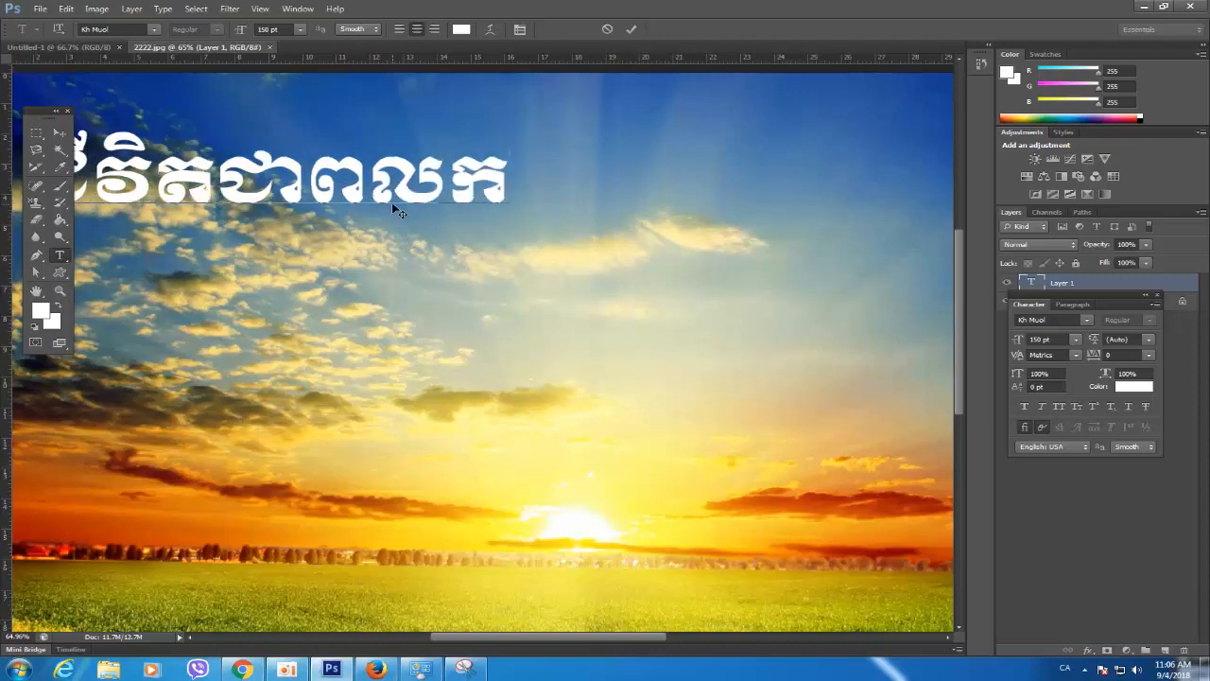
text(រចំ)
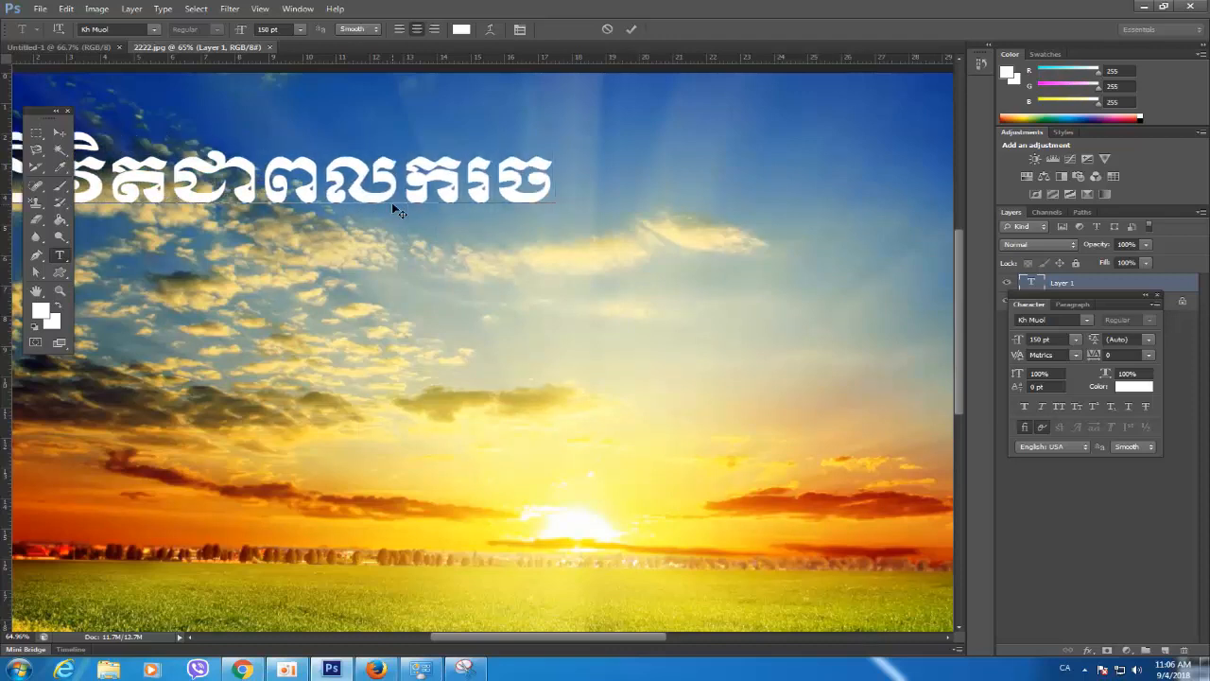
text(ណា)
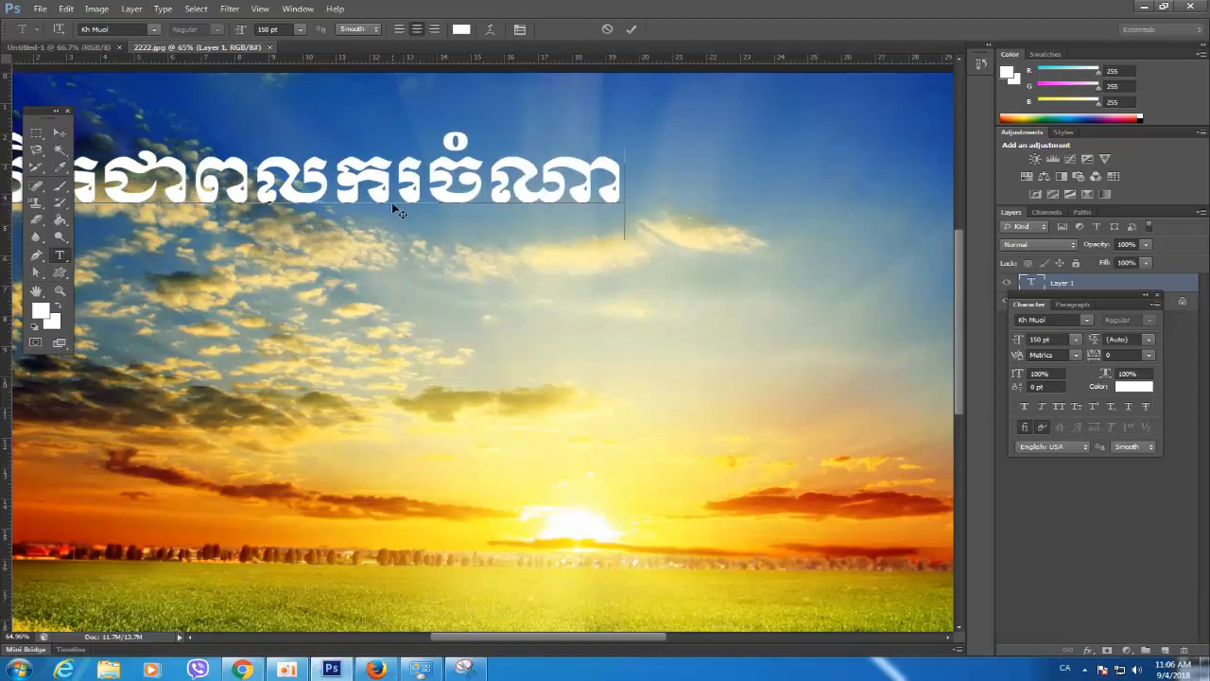
text(ក់)
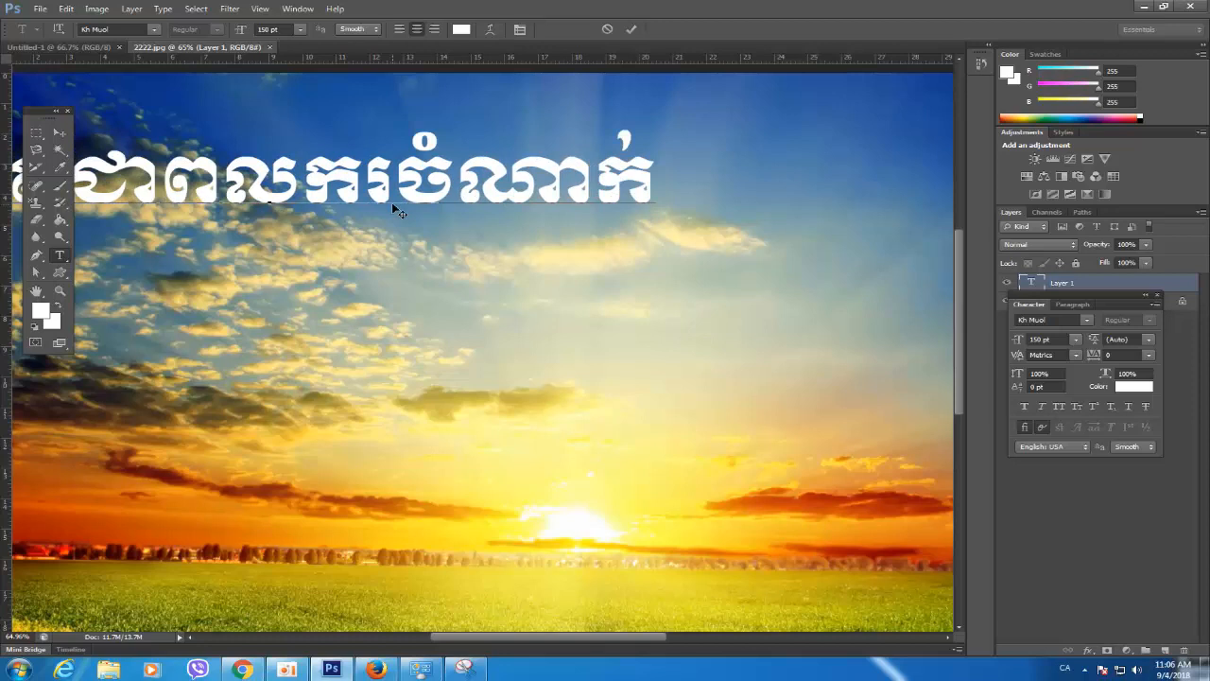
key(BackSpace)
Finish the Khmer line with the word "ស្រុក"
text(ស)
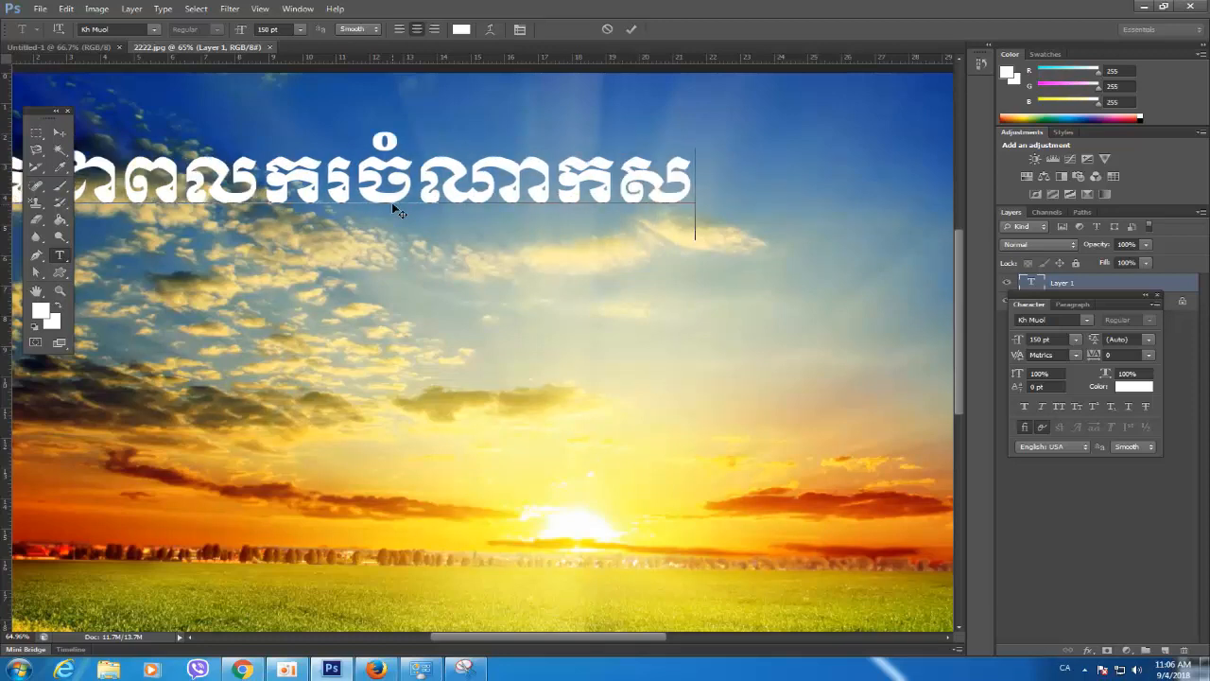
text(្រុ)
key(BackSpace)
key(BackSpace)
text(ុ)
key(BackSpace)
key(BackSpace)
text(ស្រុក)
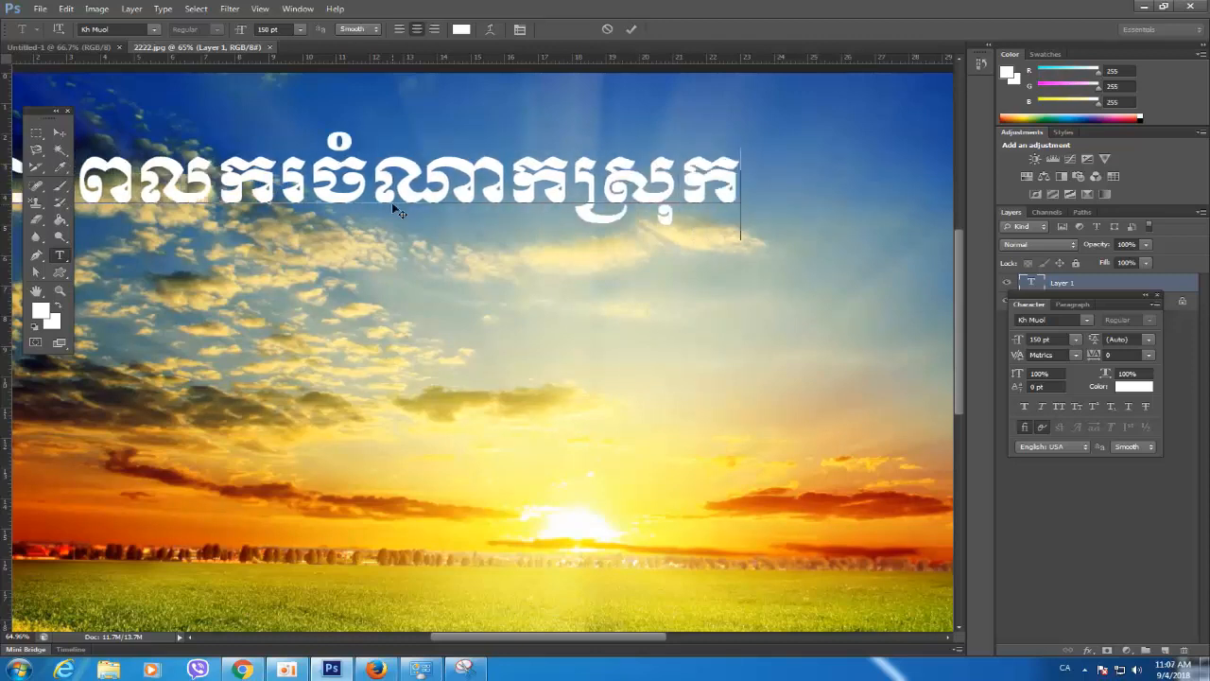
key(Home)
text(តេជា)
Commit the text and move it to roughly the horizontal middle of the sky, above the sun
scroll(556, 378, down, 4)
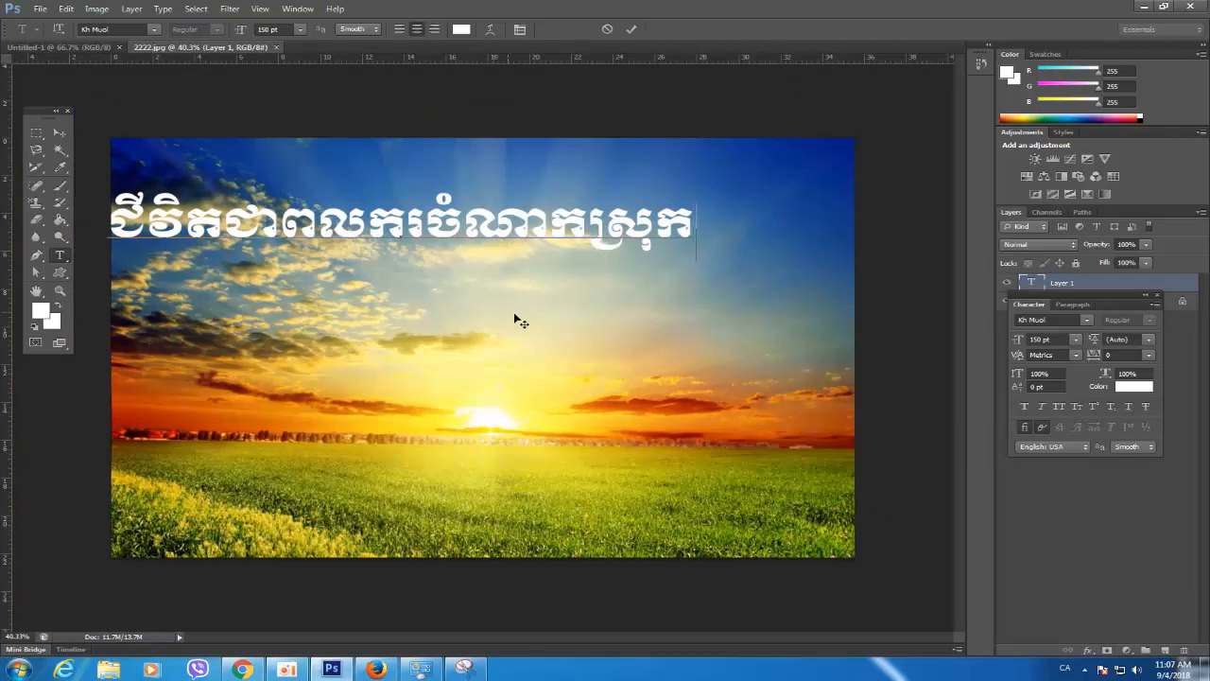
drag(515, 315, 603, 306)
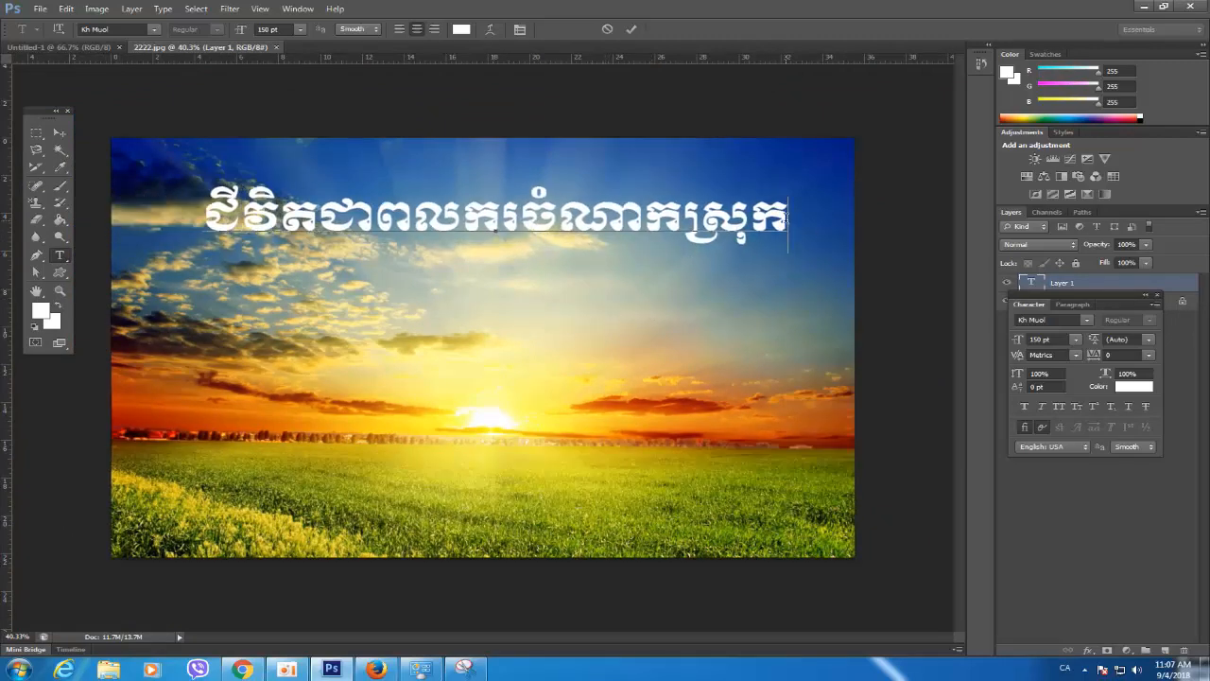
click(59, 132)
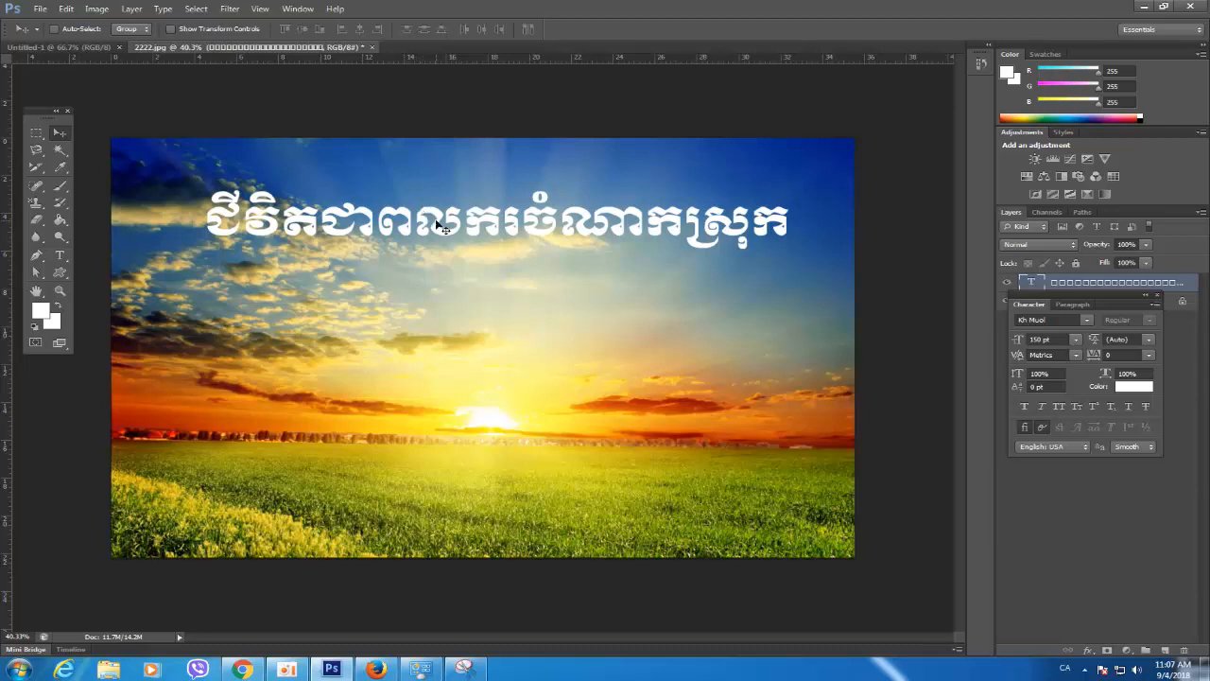
drag(423, 194, 432, 203)
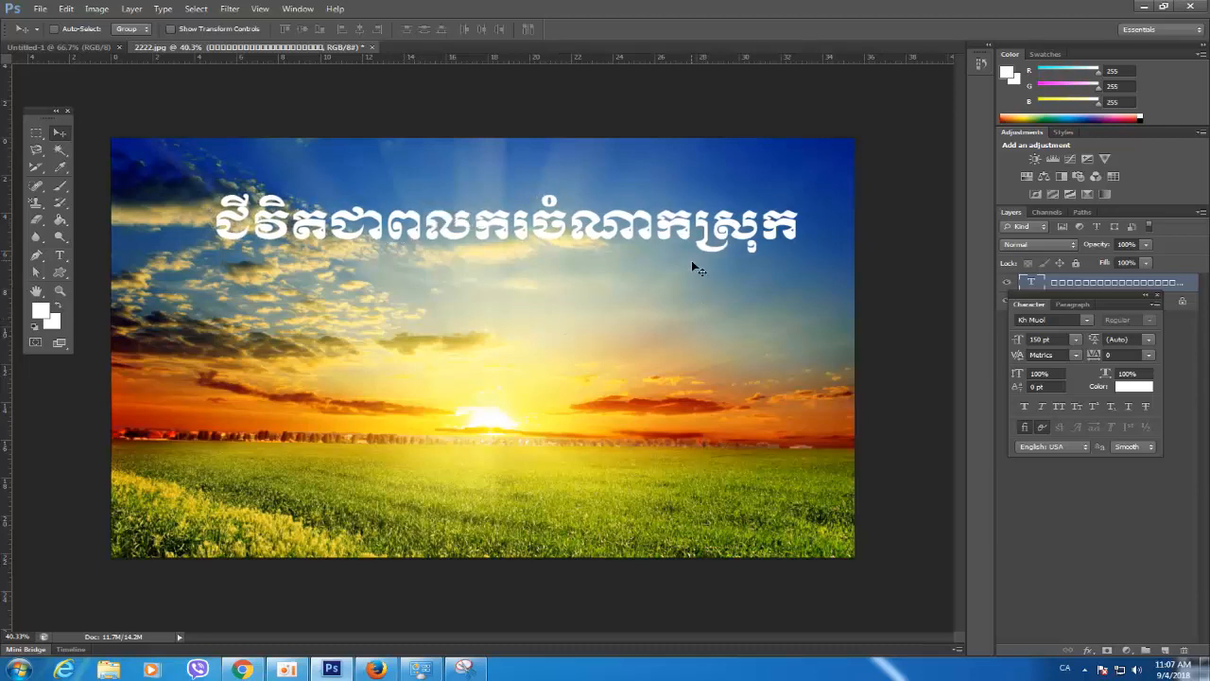
drag(607, 232, 593, 263)
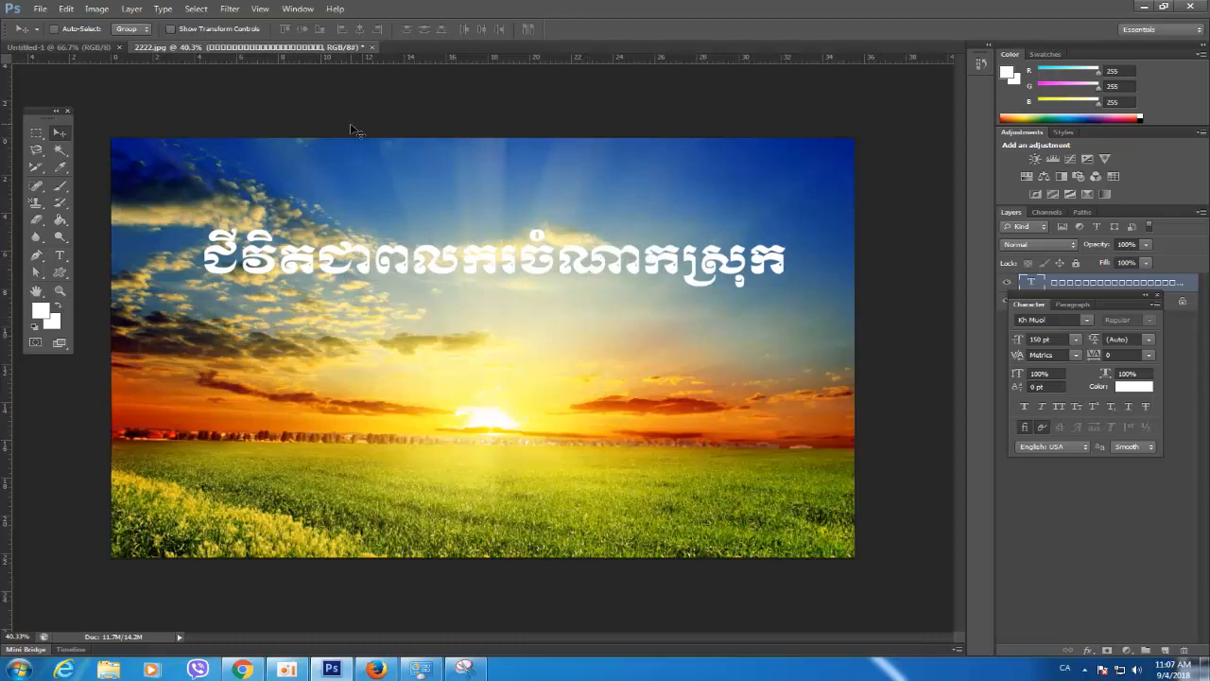
Open the warp settings for the Khmer text and choose the Arc style
click(59, 258)
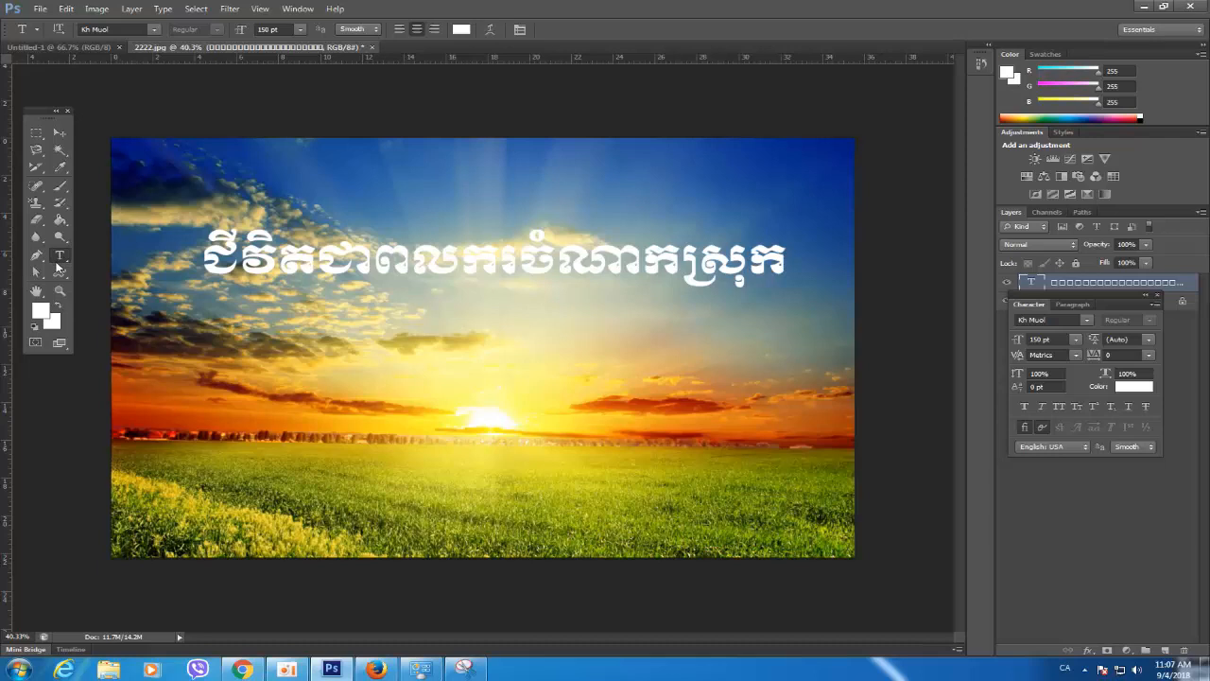
click(491, 31)
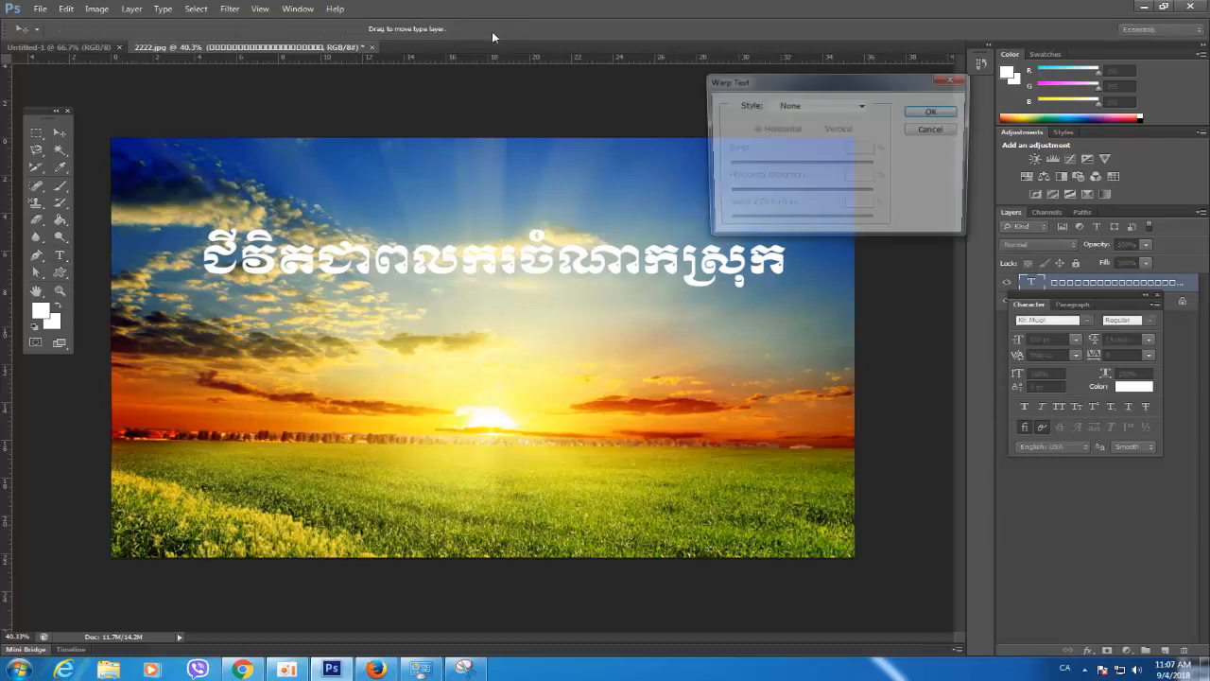
click(809, 107)
click(809, 146)
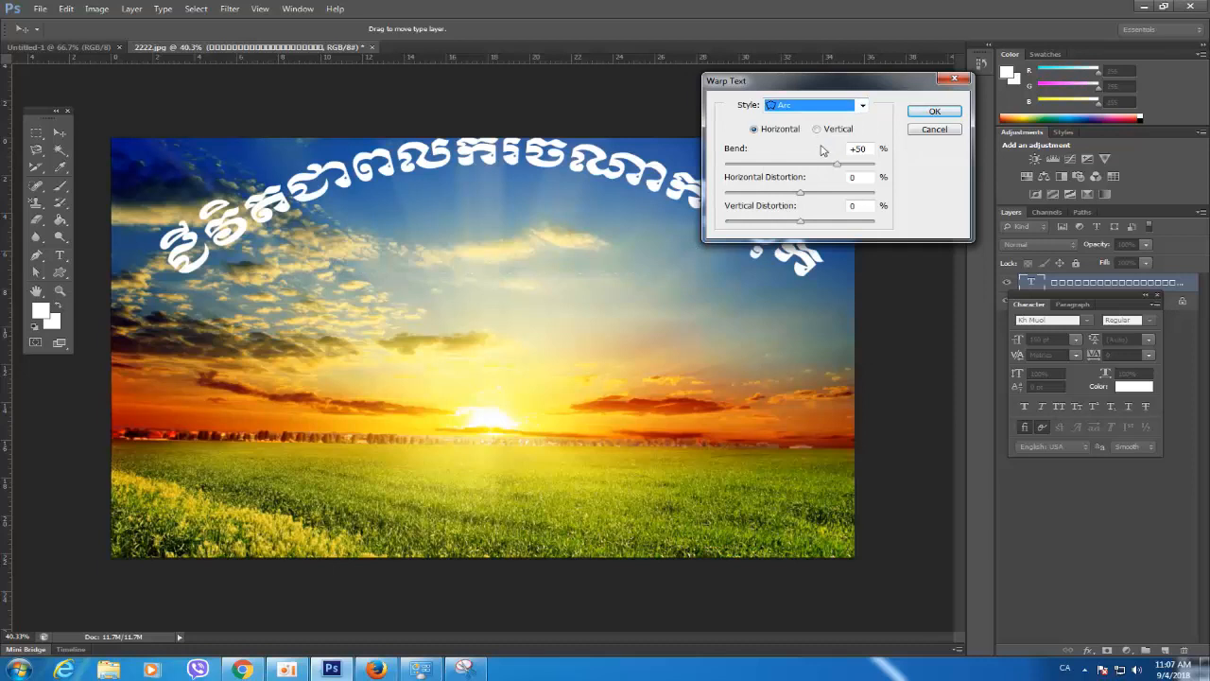
Try the Arc Lower warp style and its neighbouring styles on the text
scroll(813, 111, down, 1)
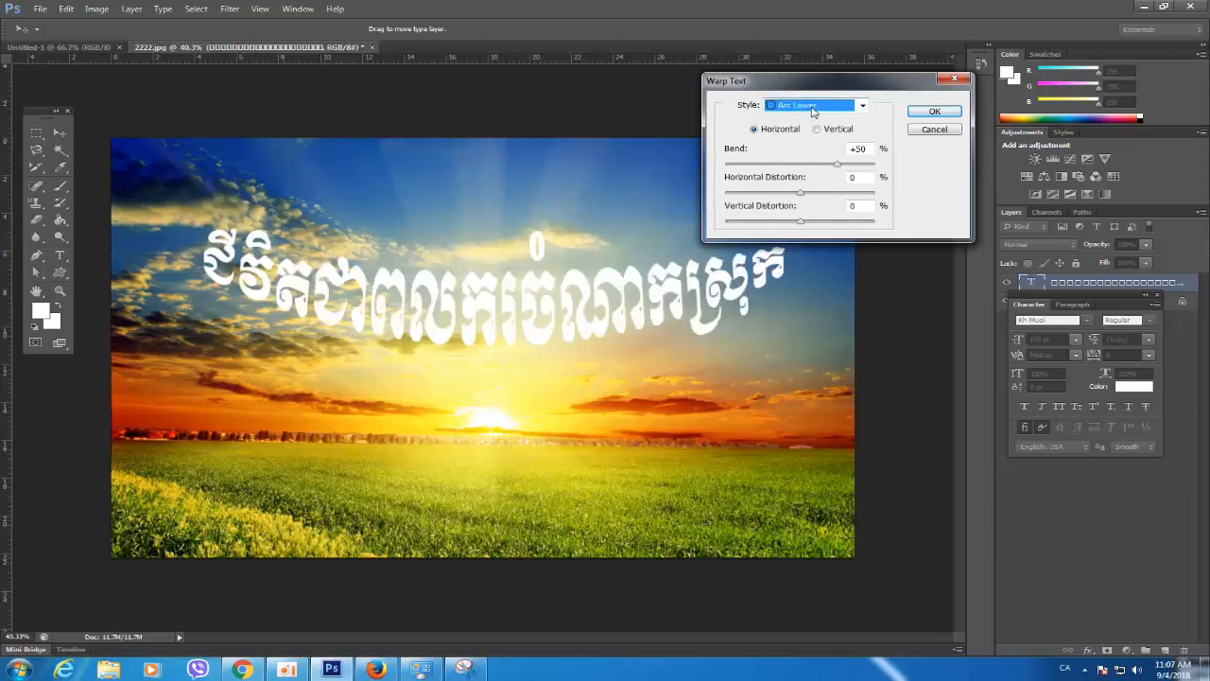
scroll(813, 112, down, 1)
scroll(811, 112, up, 1)
scroll(811, 111, up, 1)
scroll(811, 112, down, 1)
Warp the Khmer text with the Arc Upper style, 0% bend, +56% horizontal distortion and 0% vertical distortion
click(840, 106)
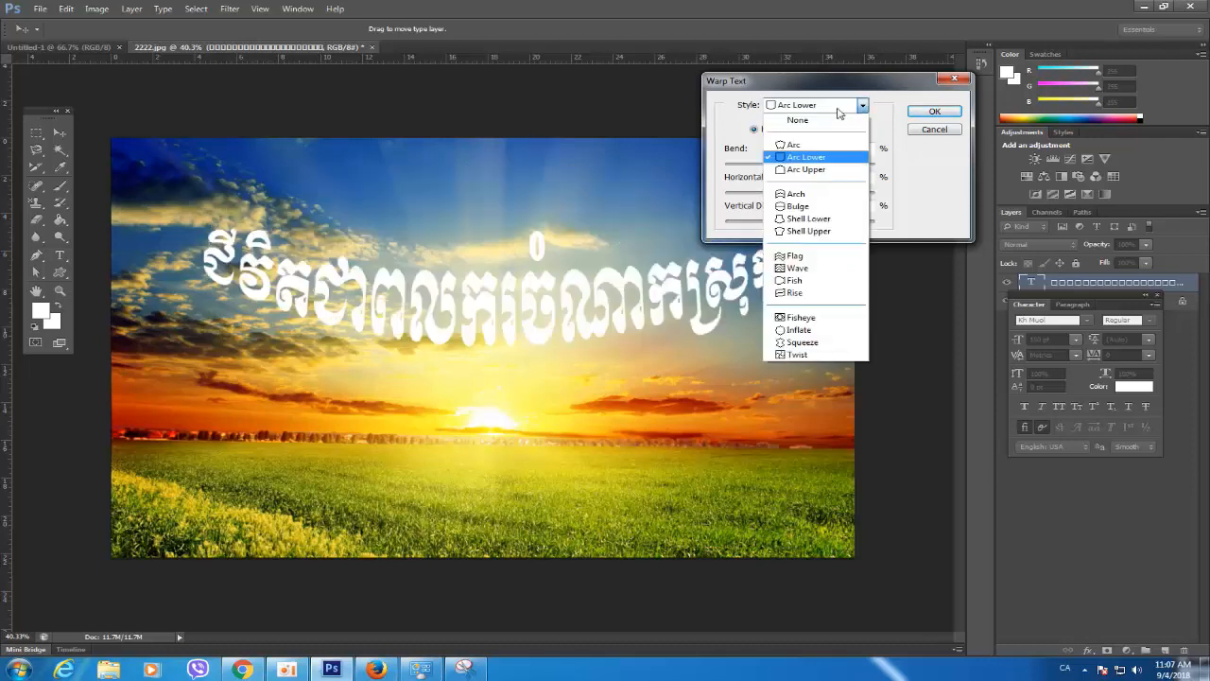
click(804, 171)
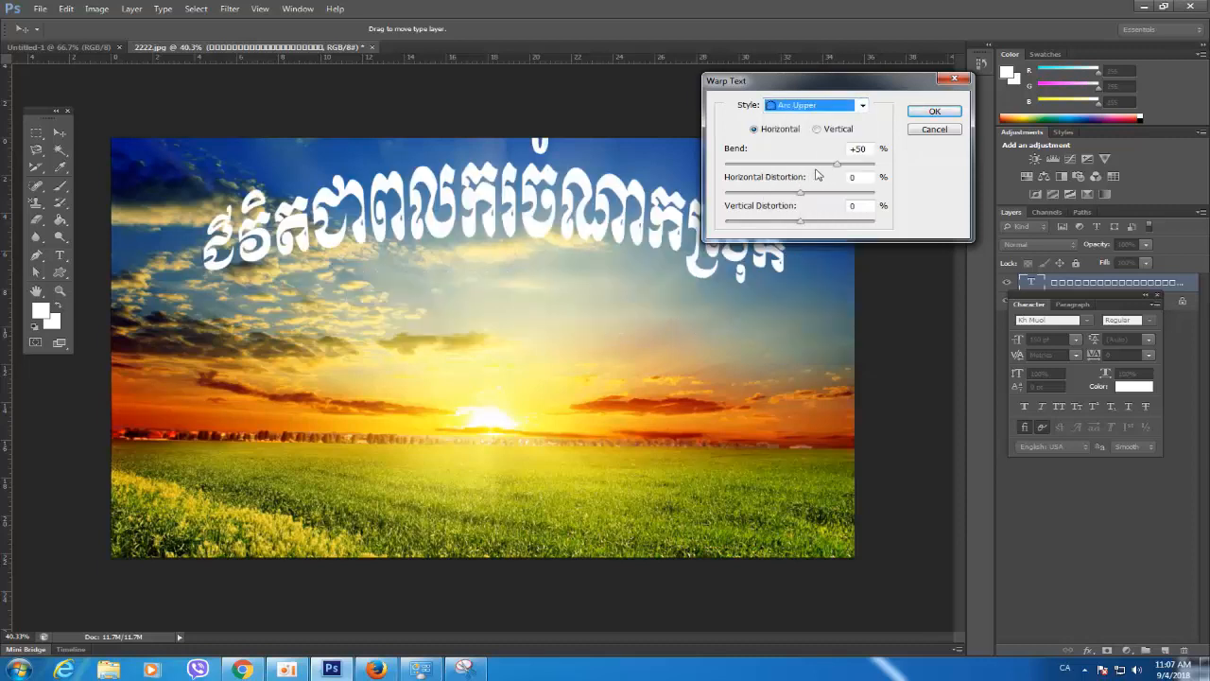
drag(839, 168, 795, 165)
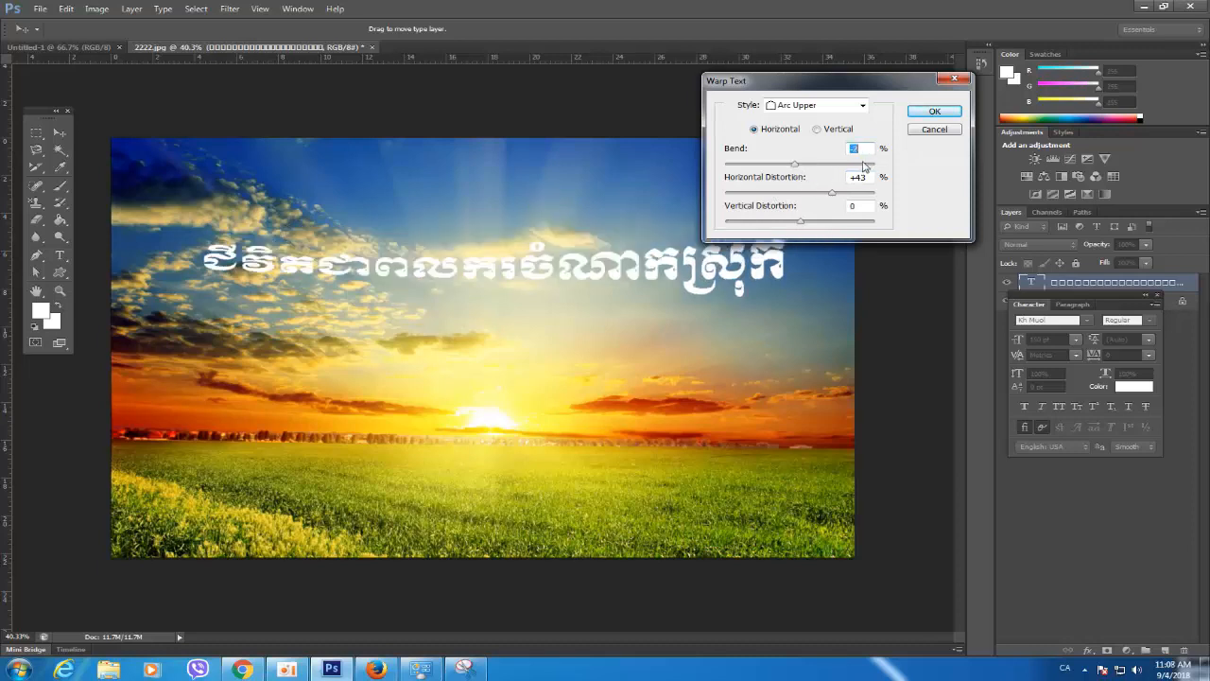
text(0)
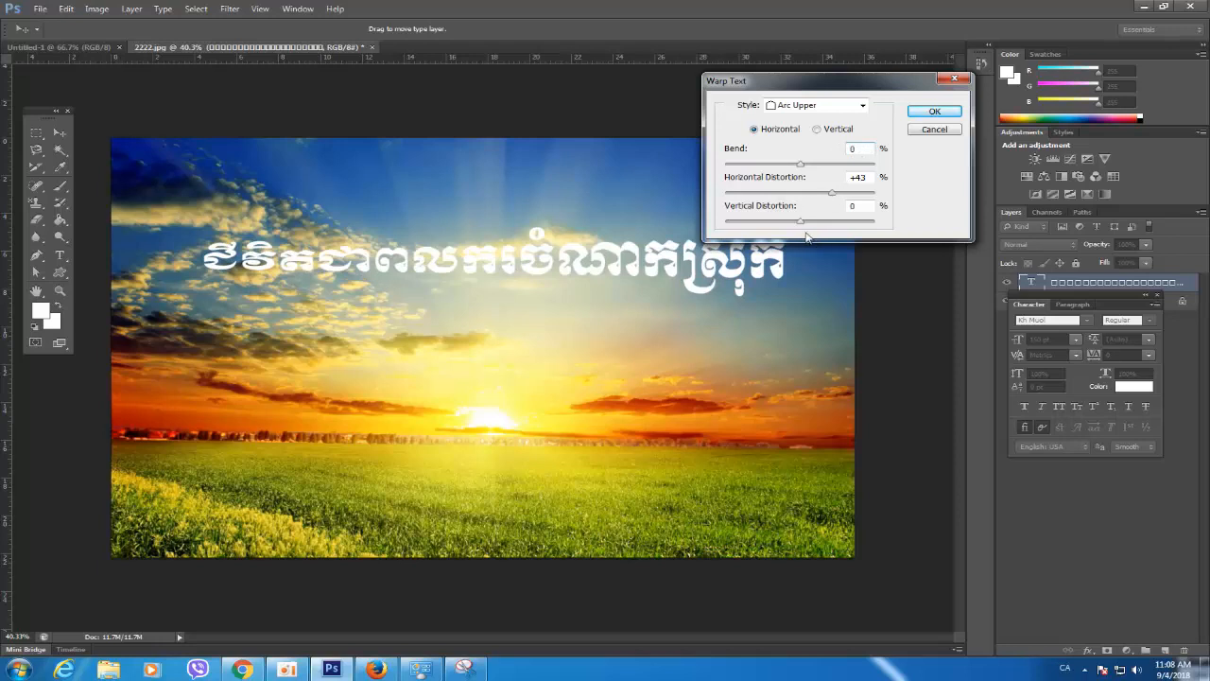
mouse_move(800, 221)
mouse_down()
mouse_move(789, 223)
mouse_move(803, 225)
mouse_up()
text(0)
drag(833, 196, 844, 196)
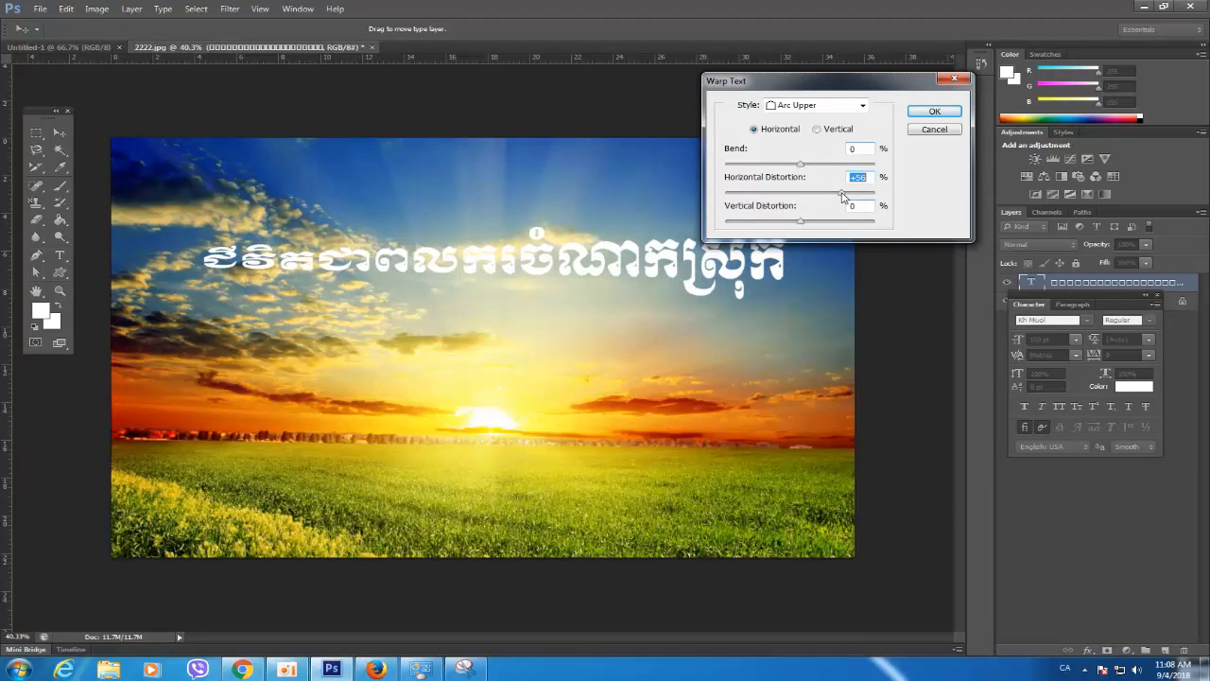
click(931, 112)
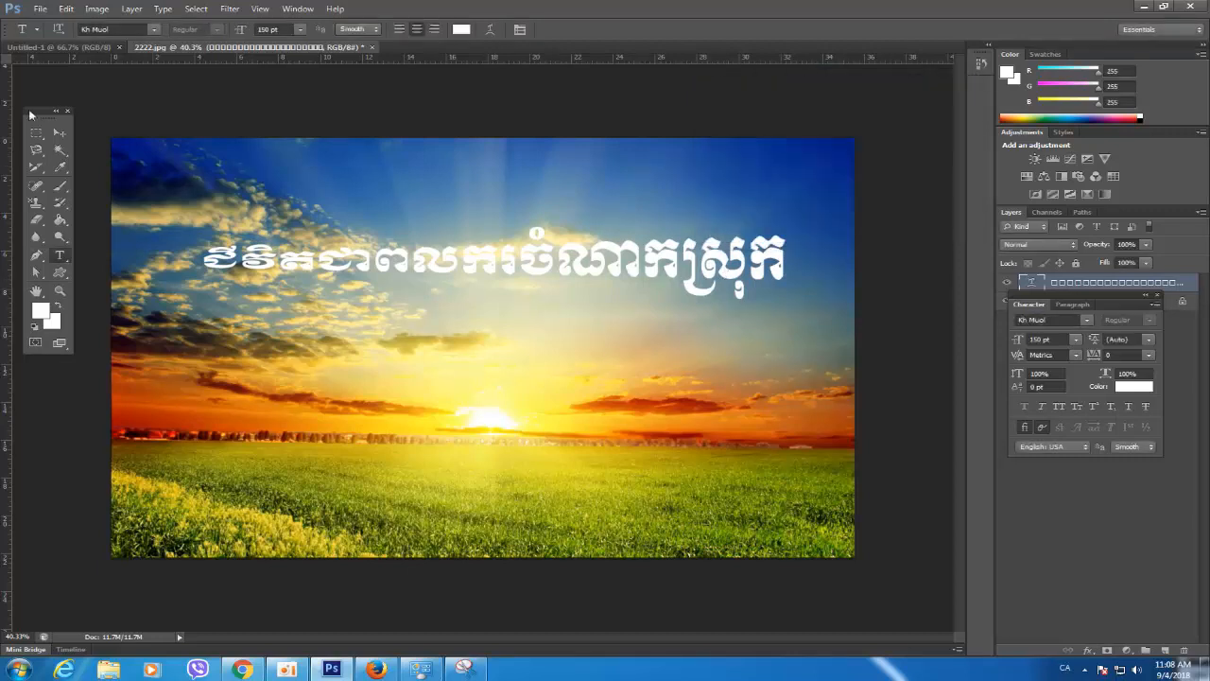
Move the warped text slightly down and to the right in the sky, and rotate it to -10° with Free Transform
click(59, 132)
drag(589, 271, 632, 304)
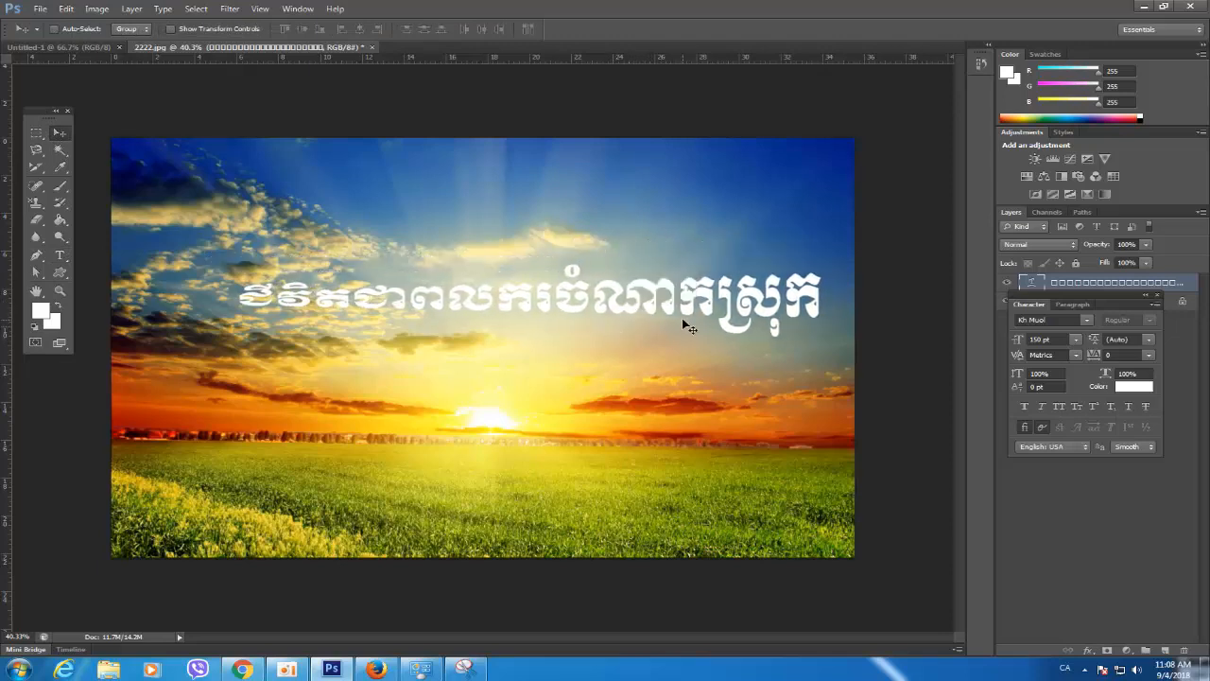
click(96, 8)
mouse_move(64, 8)
mouse_move(112, 263)
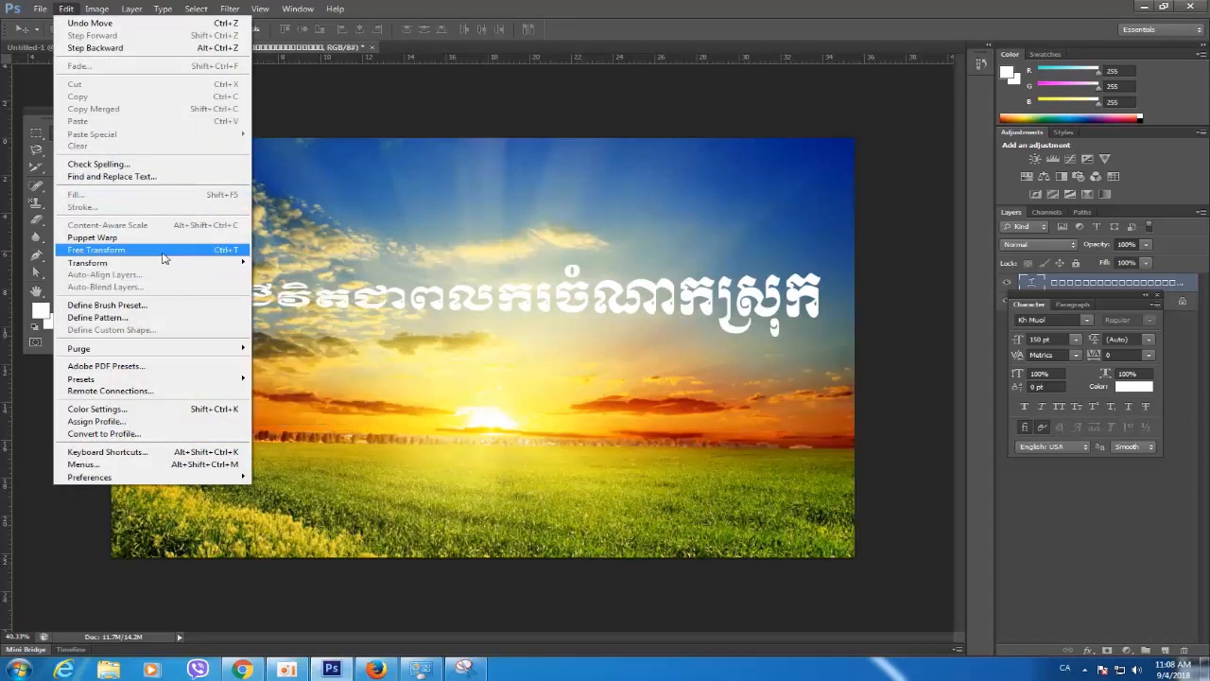
click(151, 249)
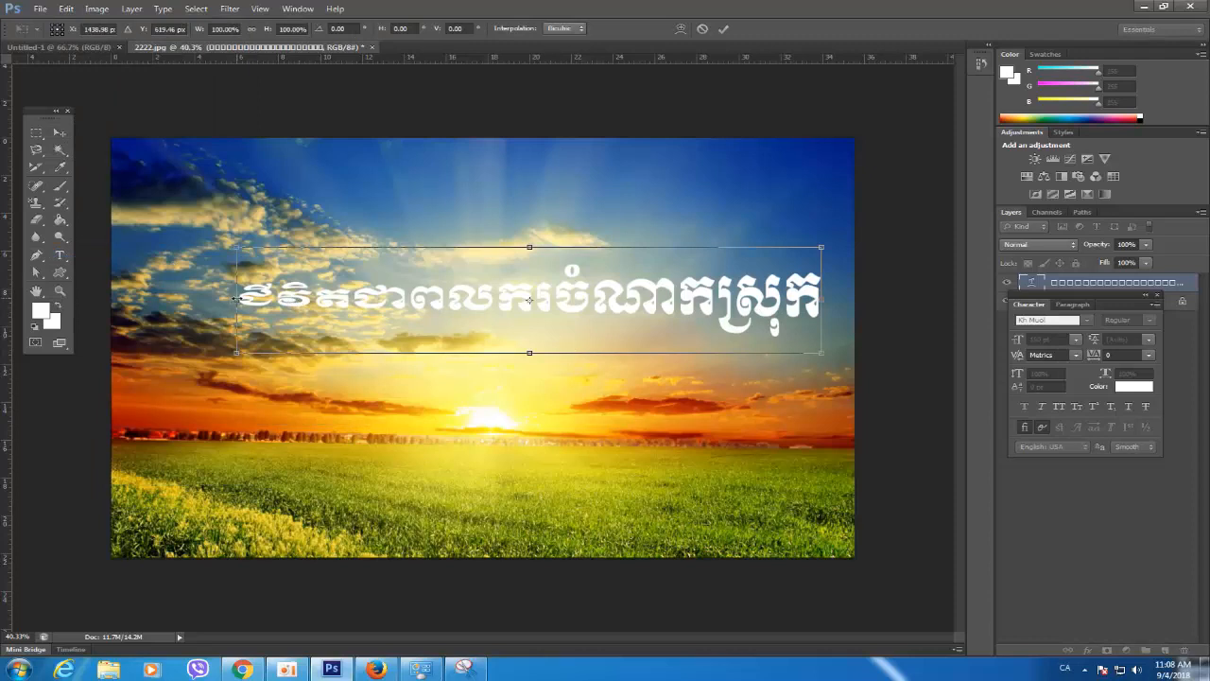
drag(225, 249, 268, 355)
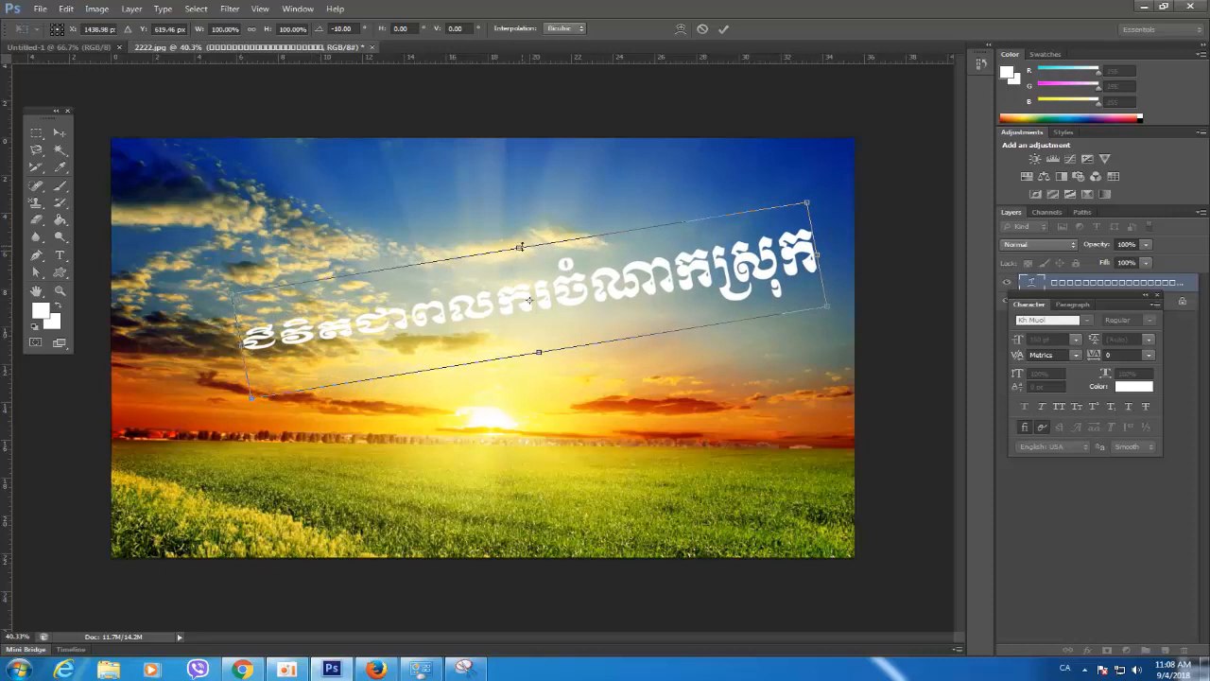
Skew the text horizontally to about -16.35° and scale its width to about 64.29%, keeping its right end in place
right_click(525, 262)
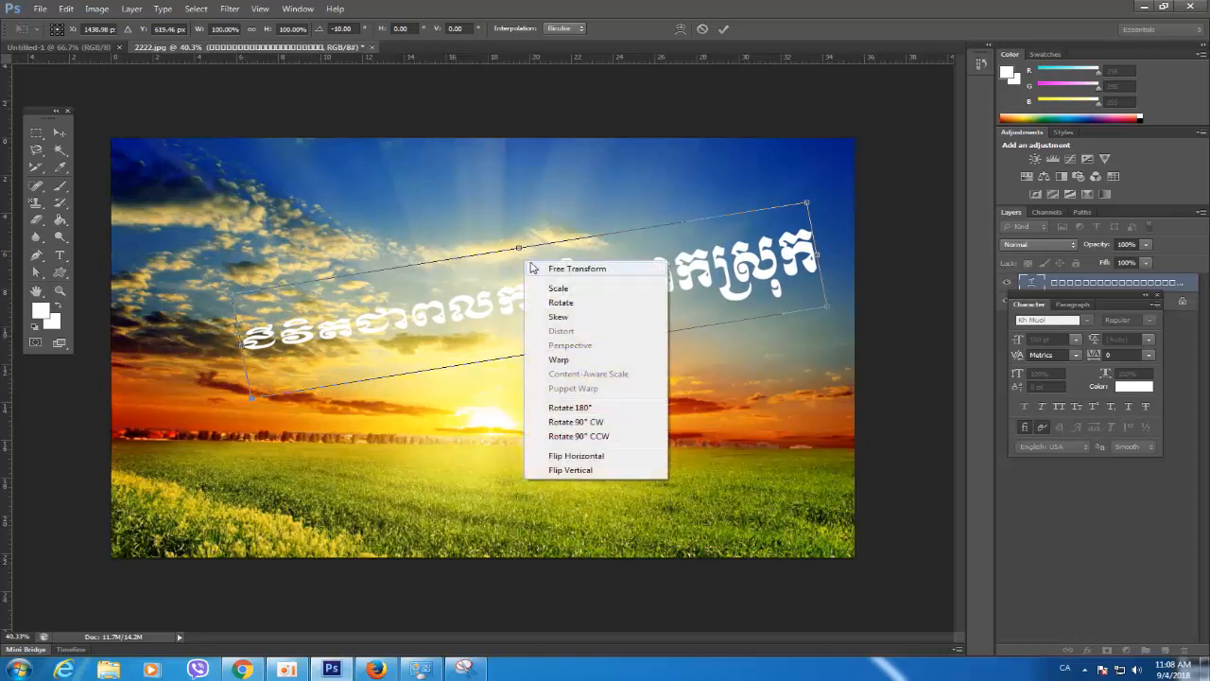
click(563, 321)
drag(523, 253, 560, 247)
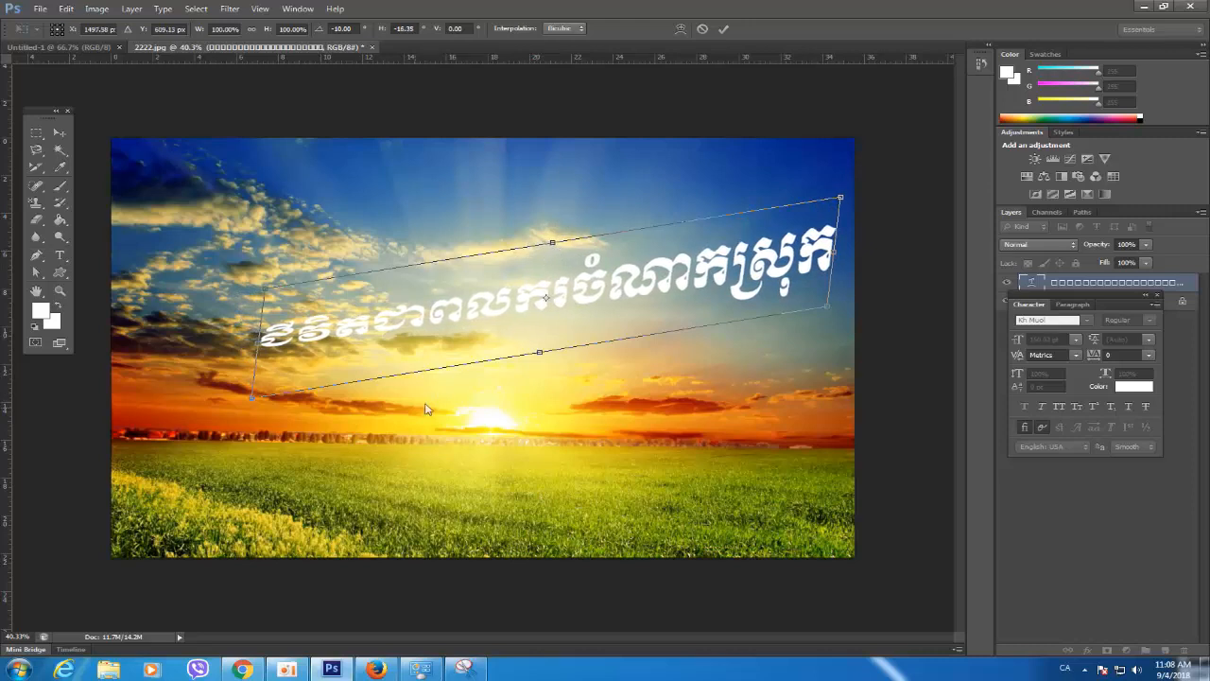
right_click(331, 338)
click(373, 363)
drag(267, 342, 464, 309)
Rotate the text to about -20.26° and skew it horizontally to about -26.36°
right_click(494, 274)
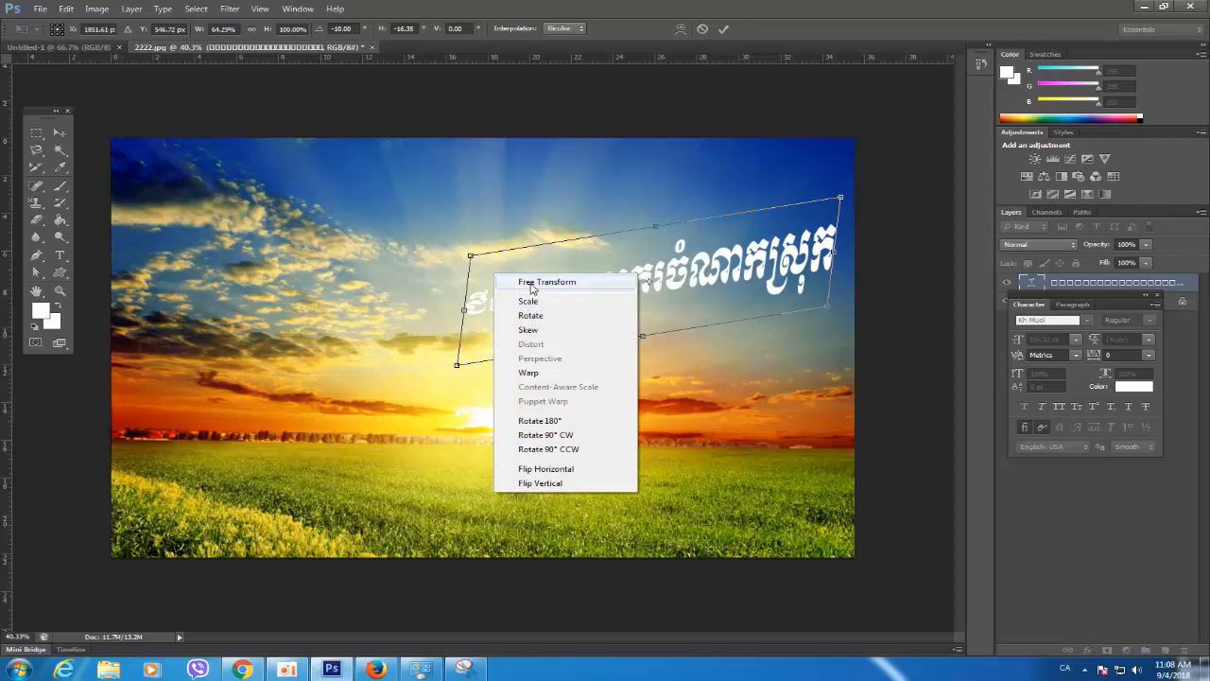
click(531, 282)
drag(457, 251, 458, 283)
right_click(592, 304)
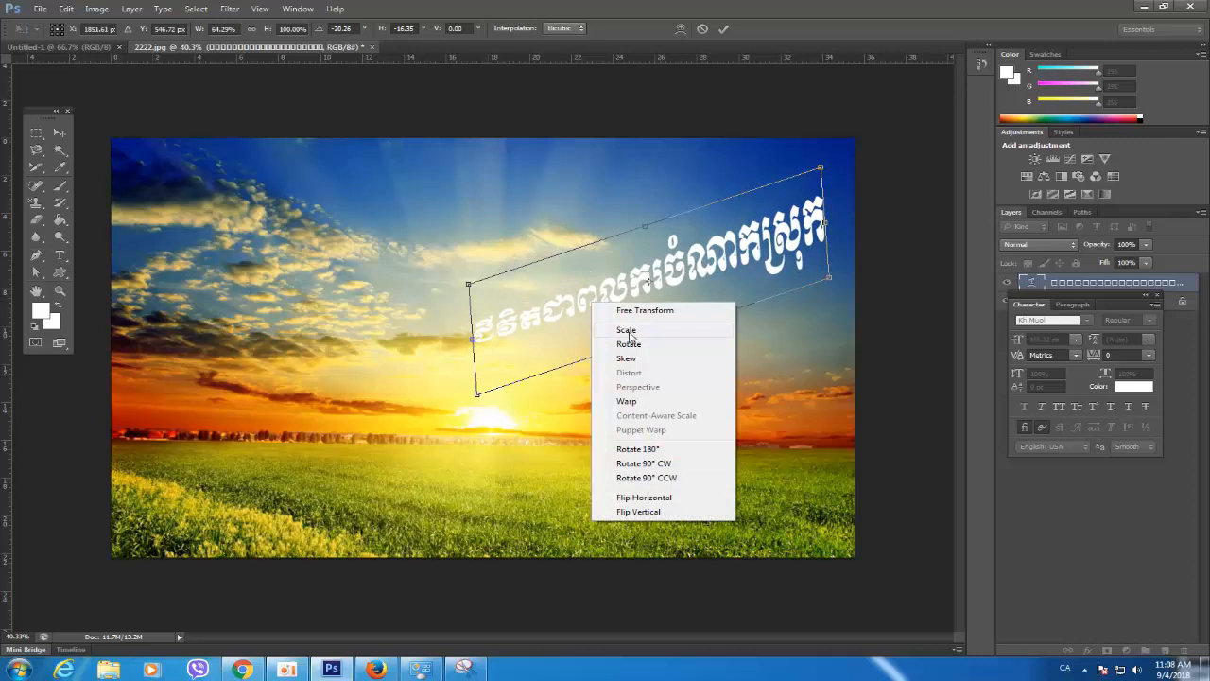
click(624, 360)
drag(642, 235, 667, 218)
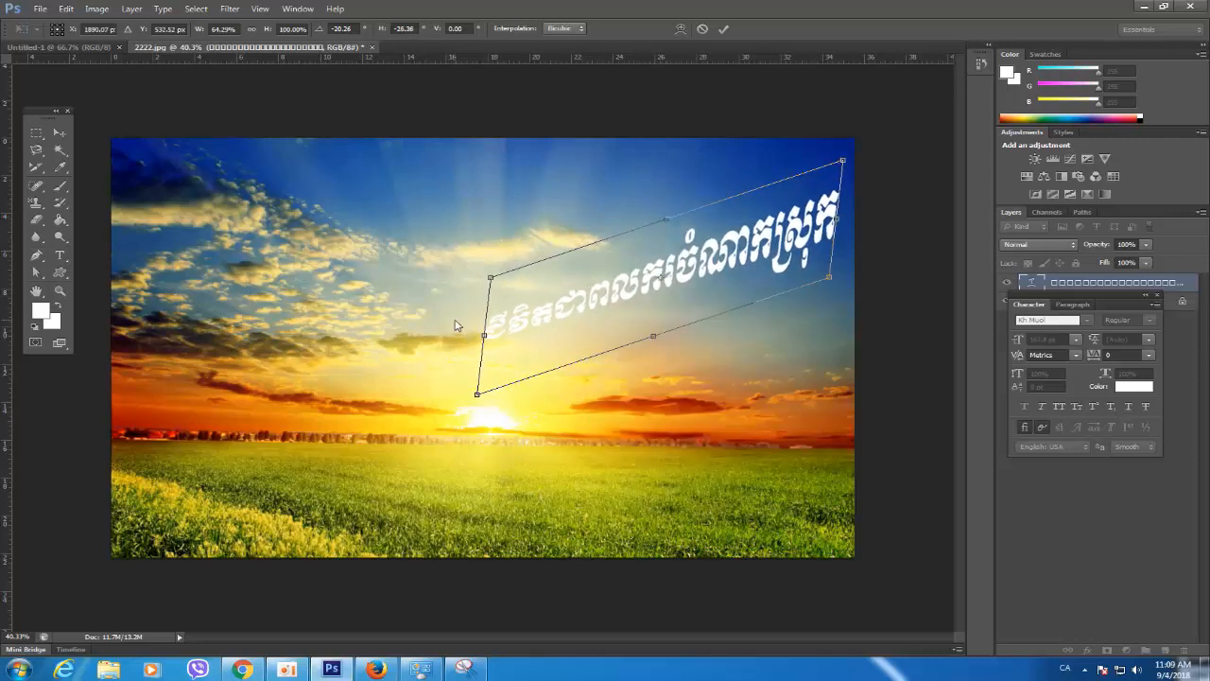
Tilt the text to about -26°, commit the transform and nudge the text slightly up and left in the right half of the sky
right_click(503, 319)
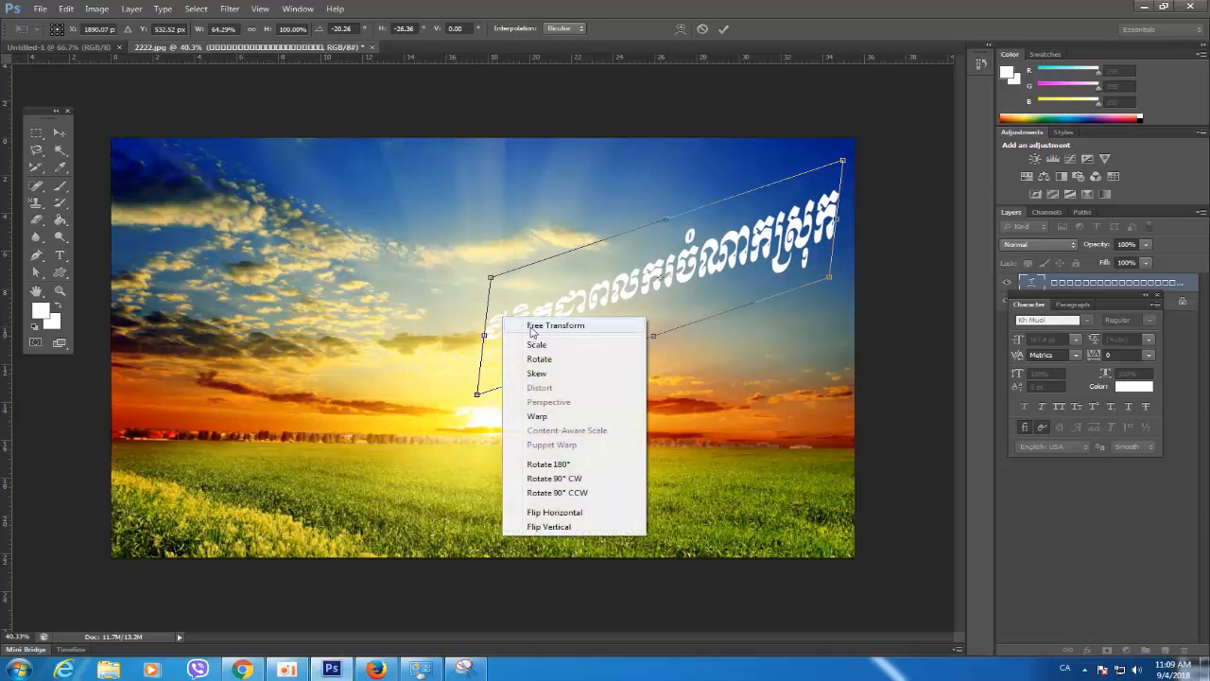
click(539, 359)
drag(475, 284, 477, 298)
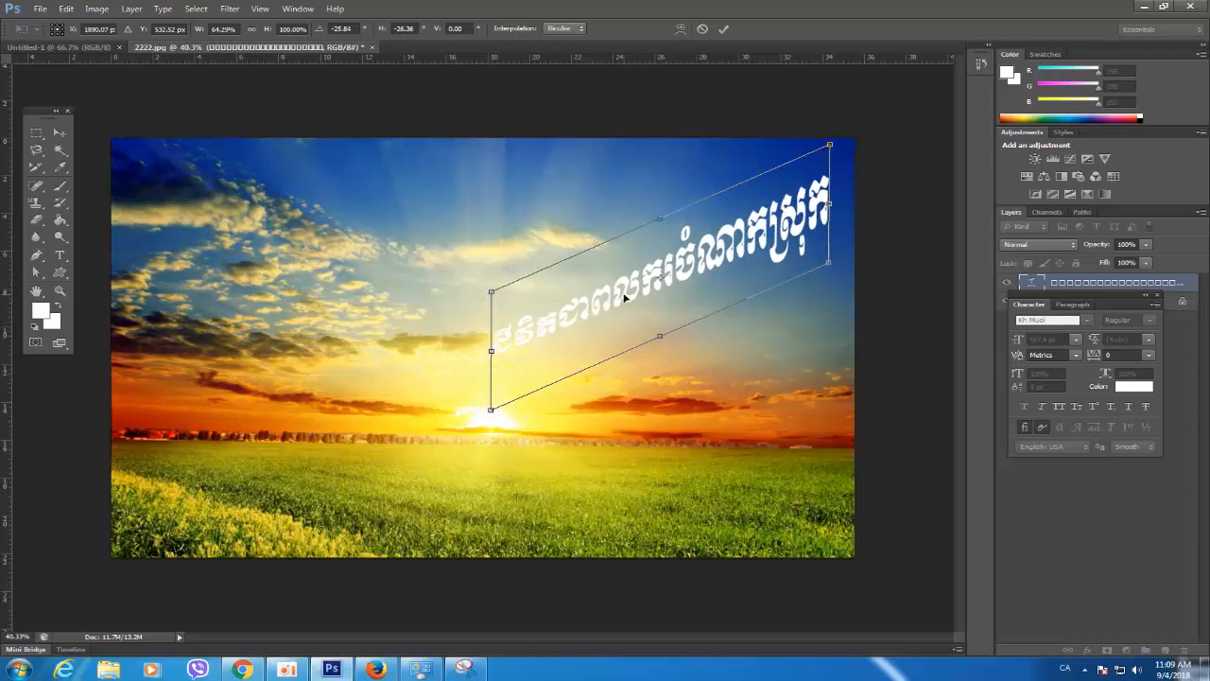
drag(623, 297, 615, 298)
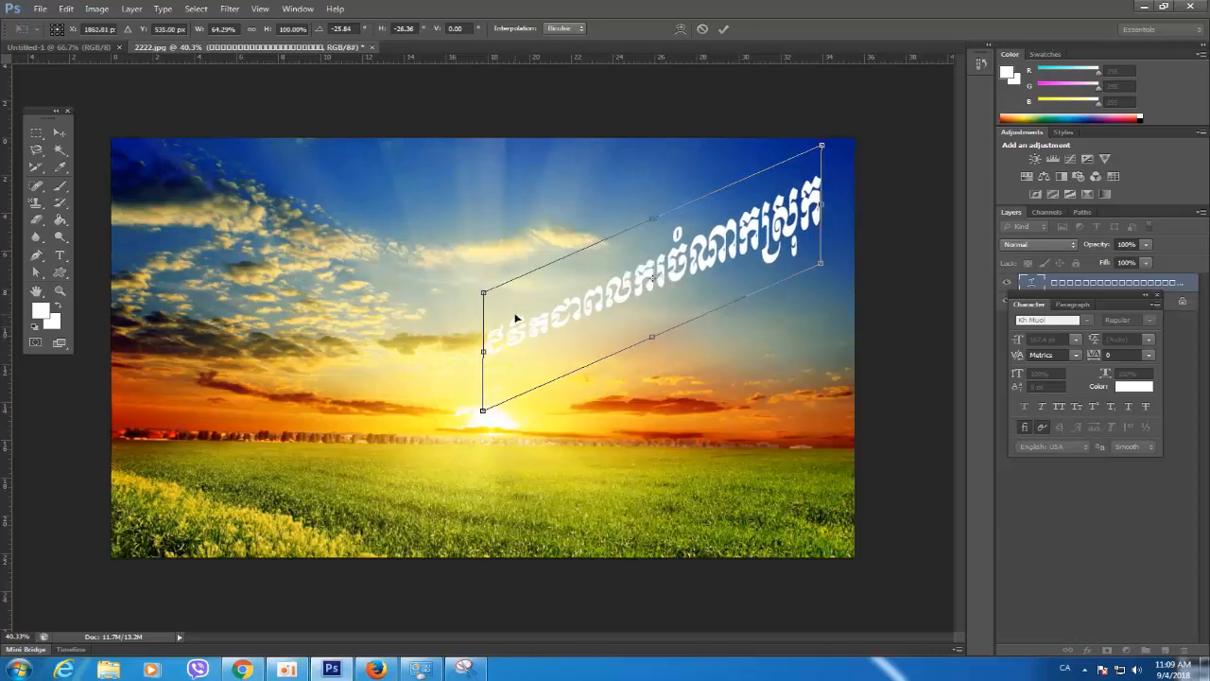
drag(472, 290, 468, 294)
key(Return)
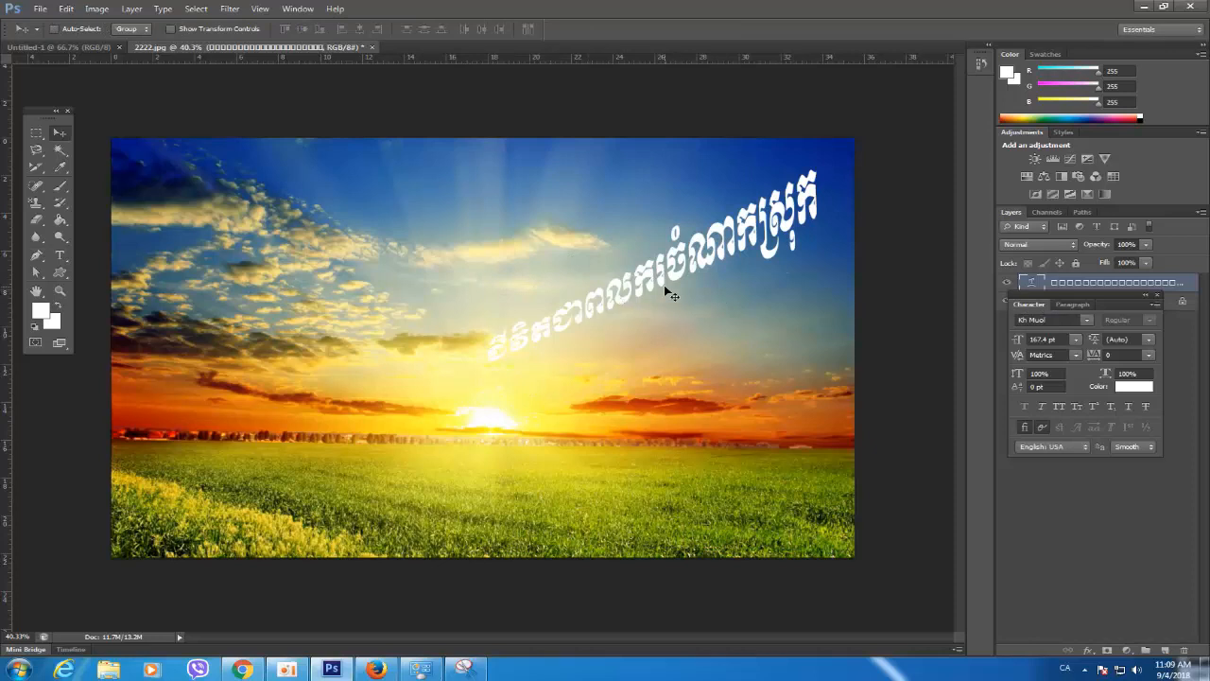
drag(666, 276, 660, 271)
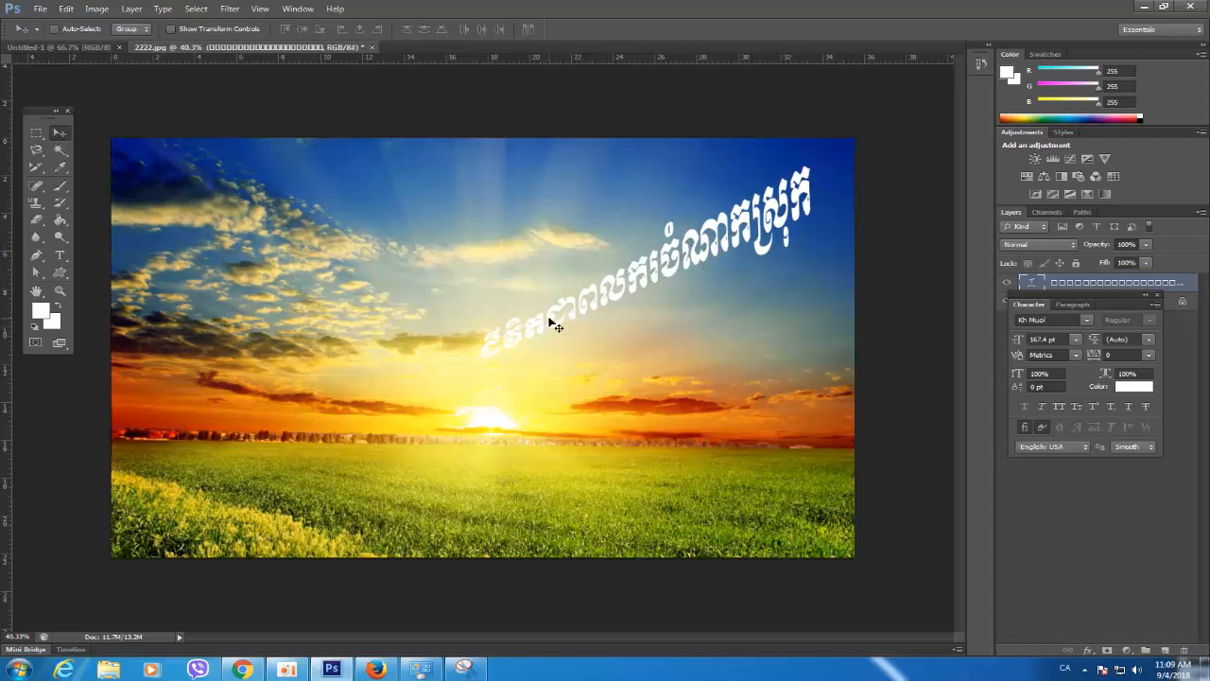
Add a Gradient Overlay to the text layer and show its settings, keeping the character settings and style dialog clear of the text
drag(1116, 298, 849, 456)
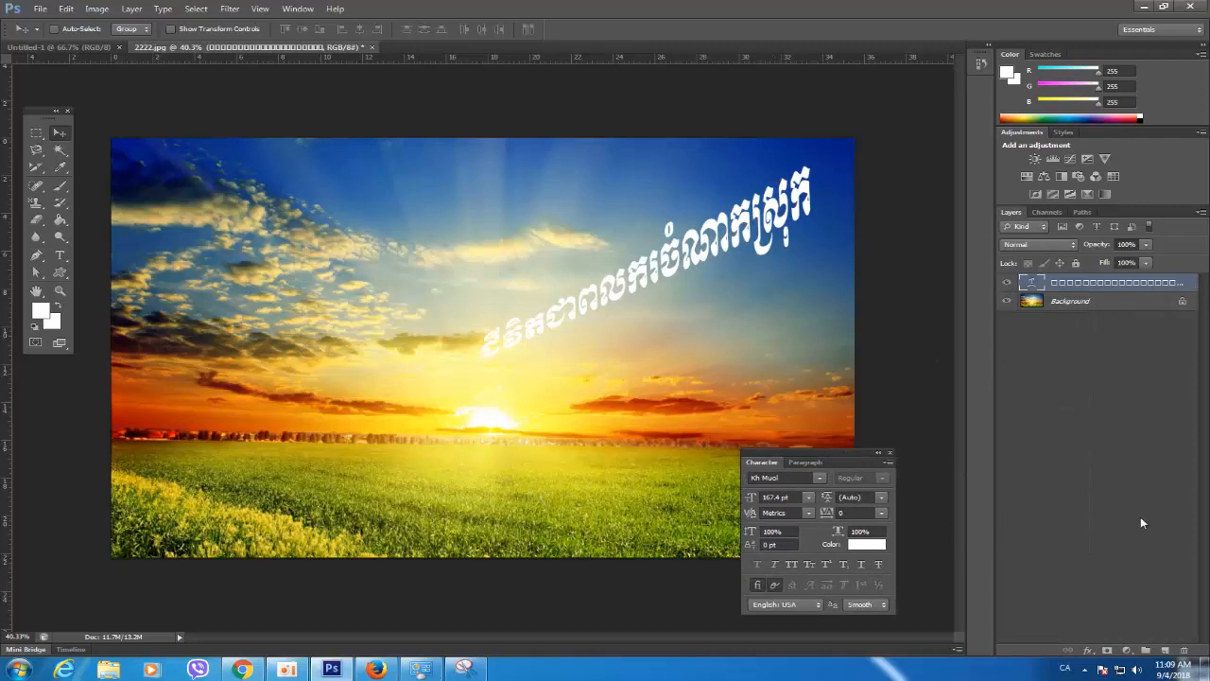
right_click(1182, 283)
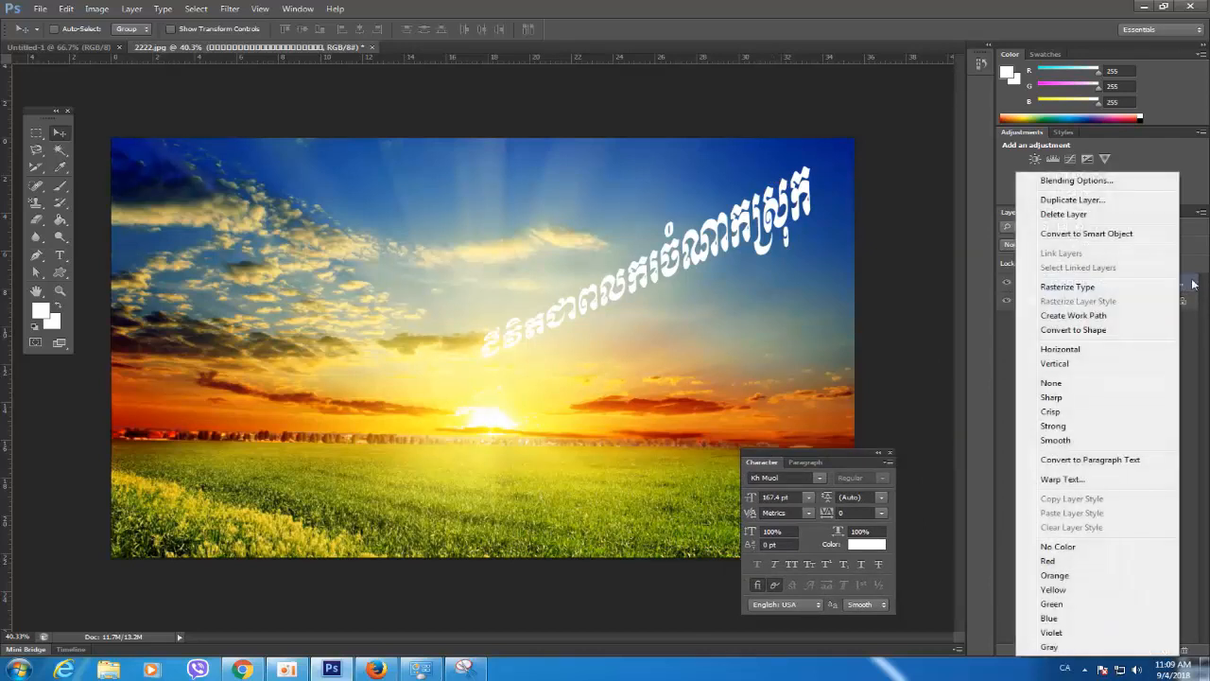
click(1062, 182)
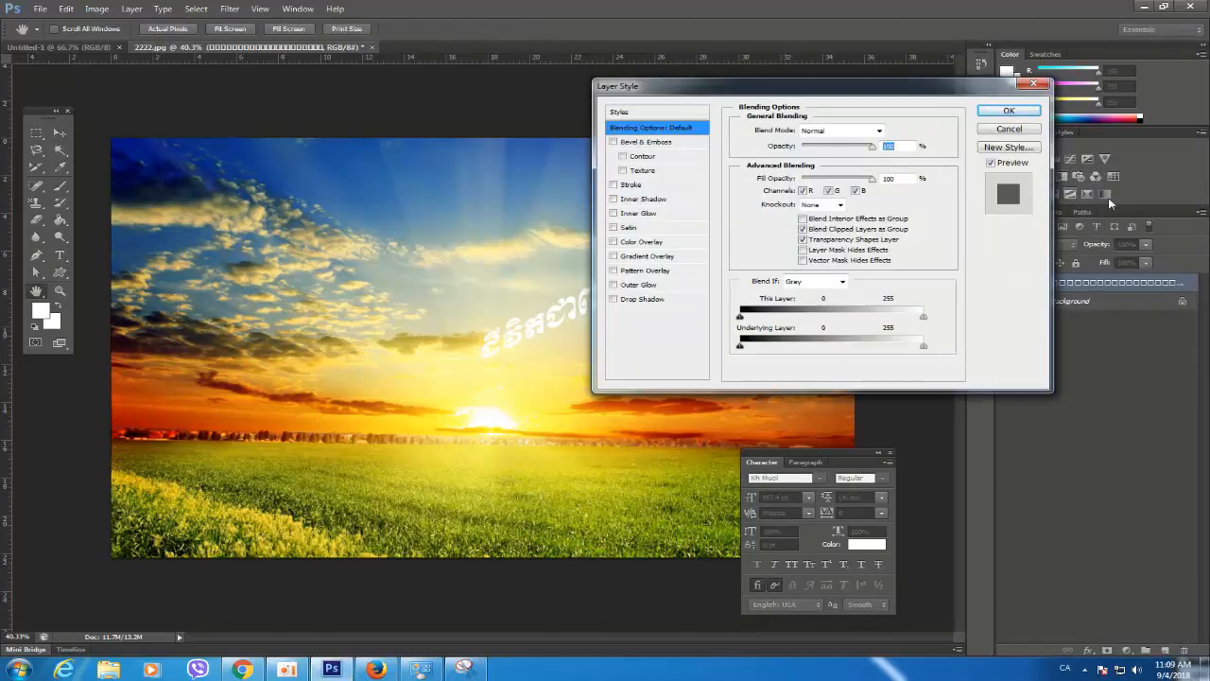
drag(899, 94, 1041, 331)
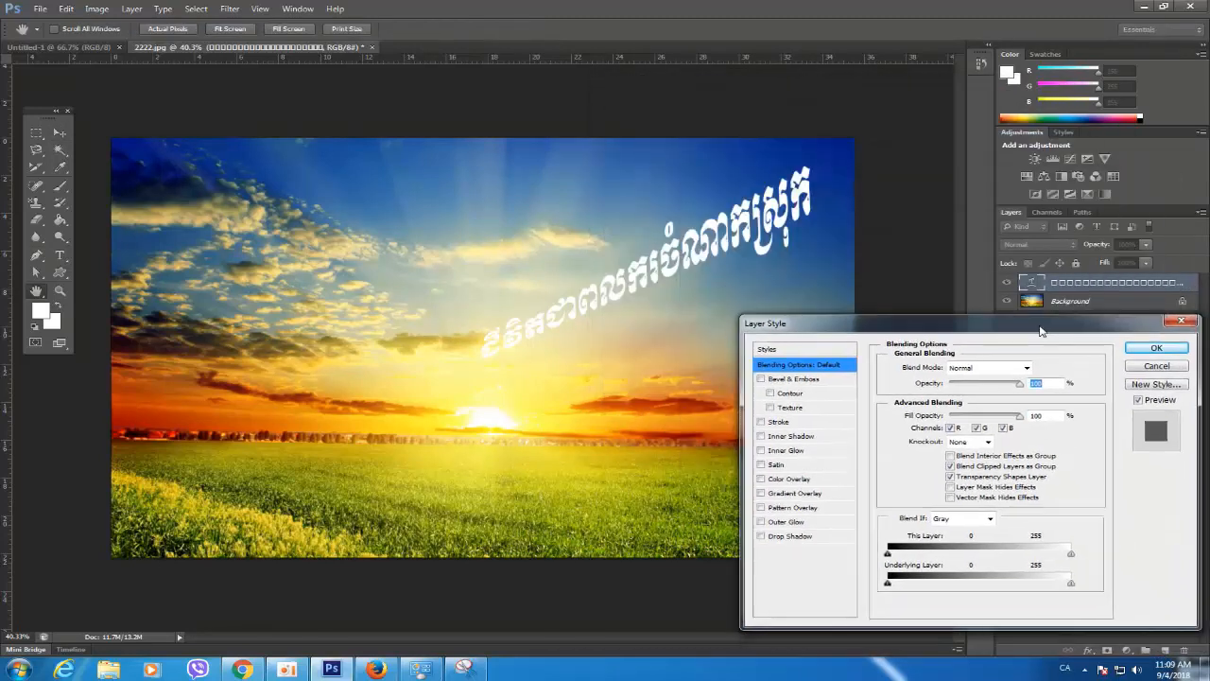
click(761, 494)
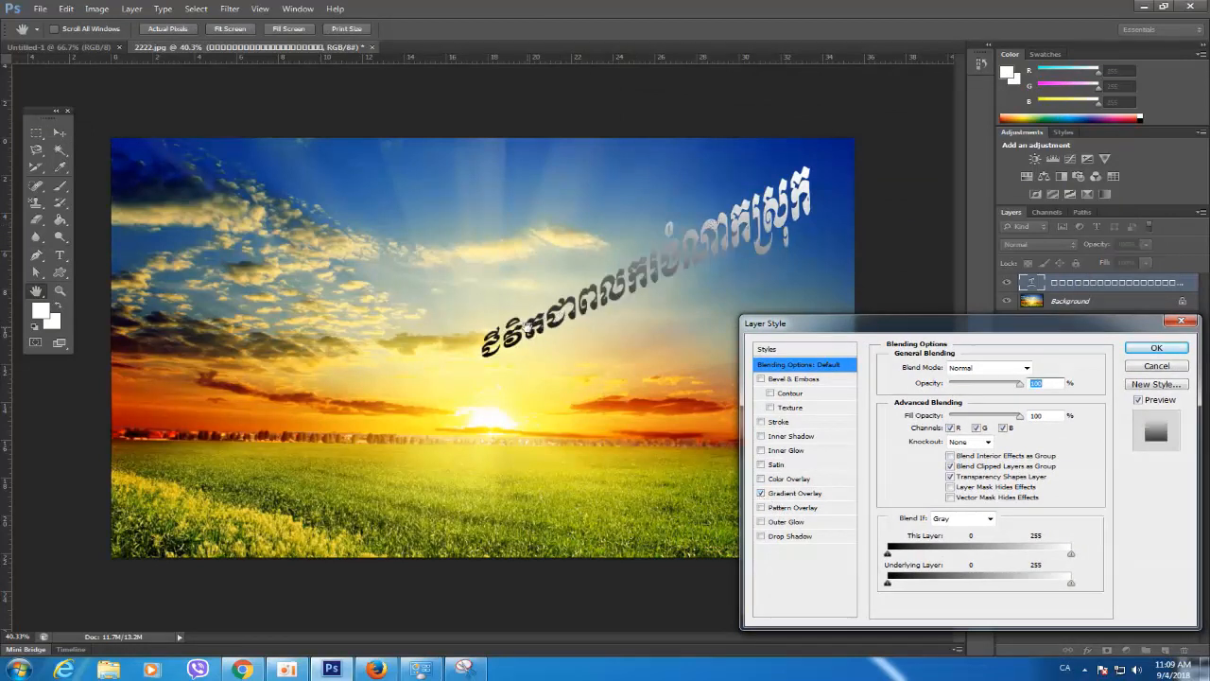
click(799, 495)
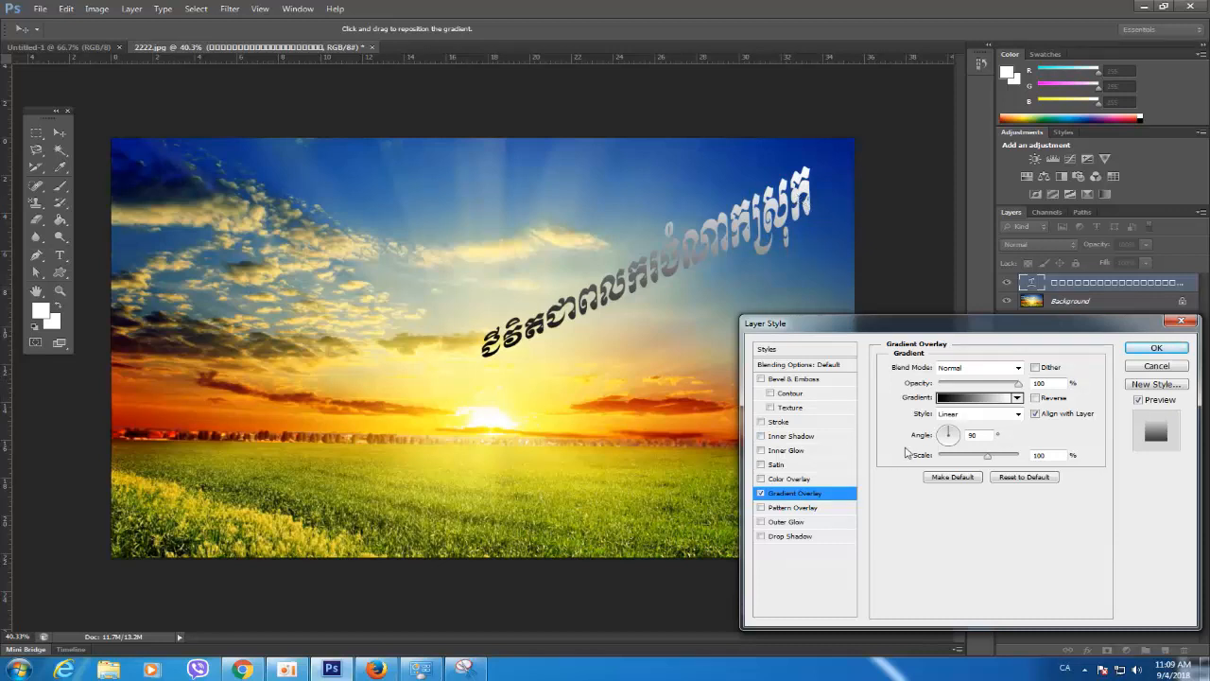
Set the starting colour stop of the overlay gradient to pink ff0096
click(950, 398)
drag(629, 112, 323, 126)
click(159, 355)
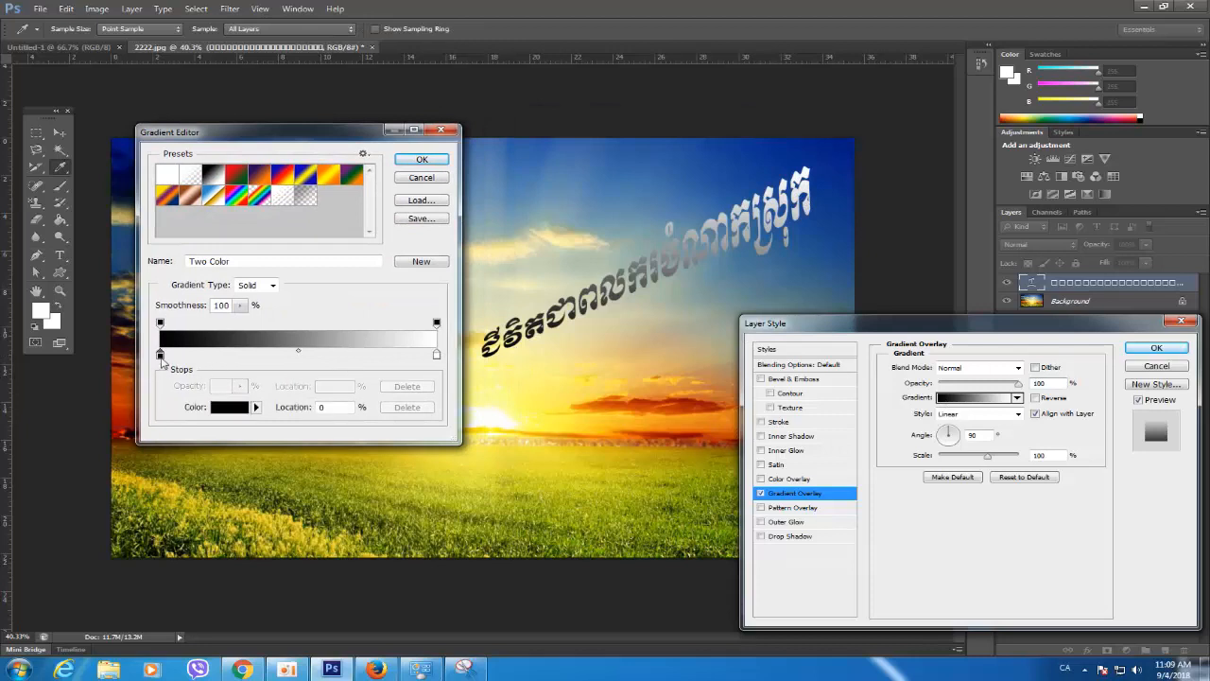
click(230, 408)
click(757, 161)
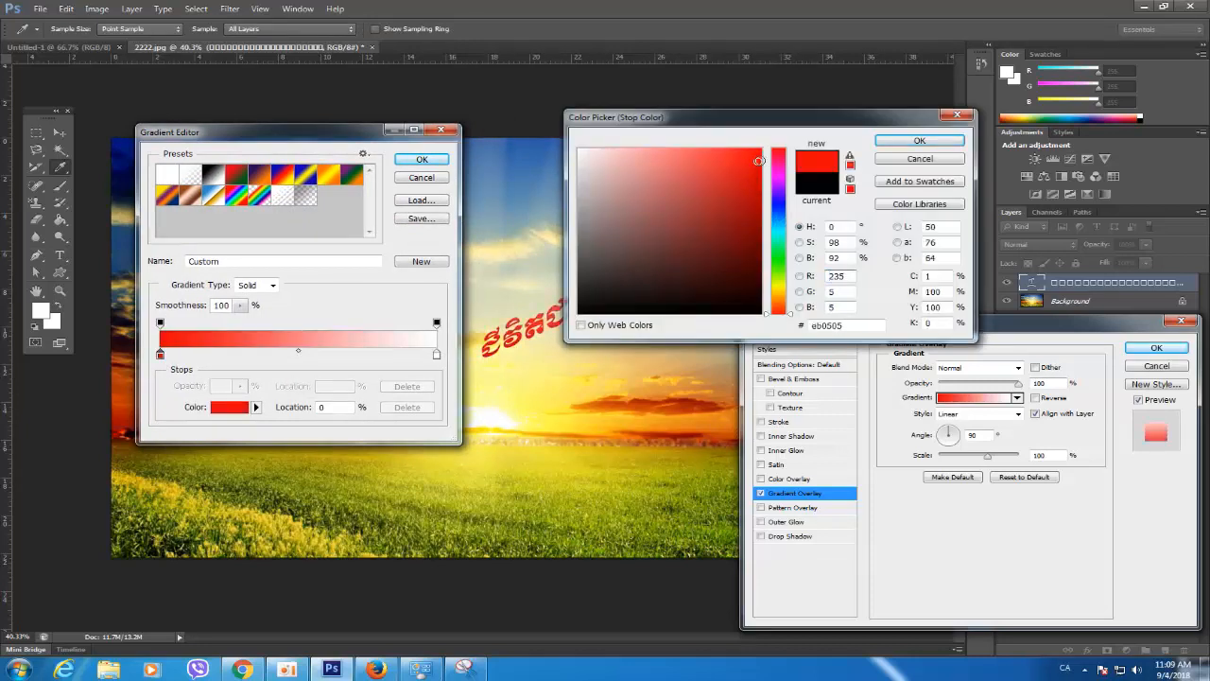
click(780, 171)
mouse_move(779, 176)
mouse_down()
mouse_move(779, 190)
mouse_move(781, 166)
mouse_up()
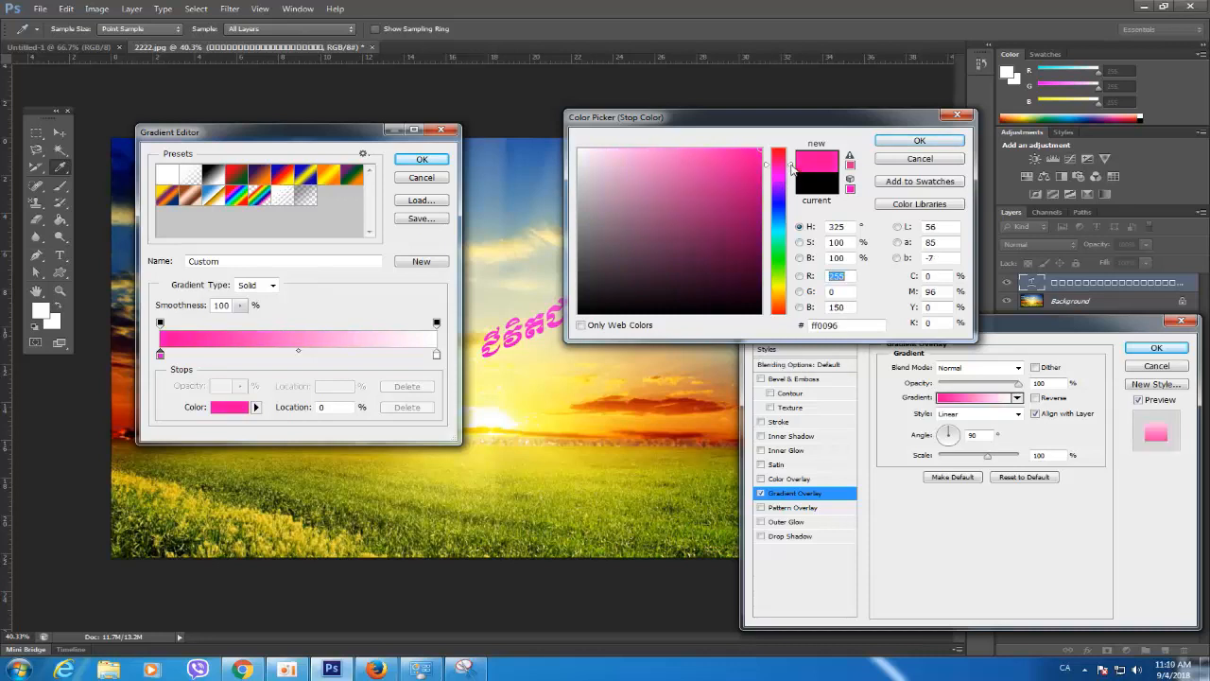
click(934, 139)
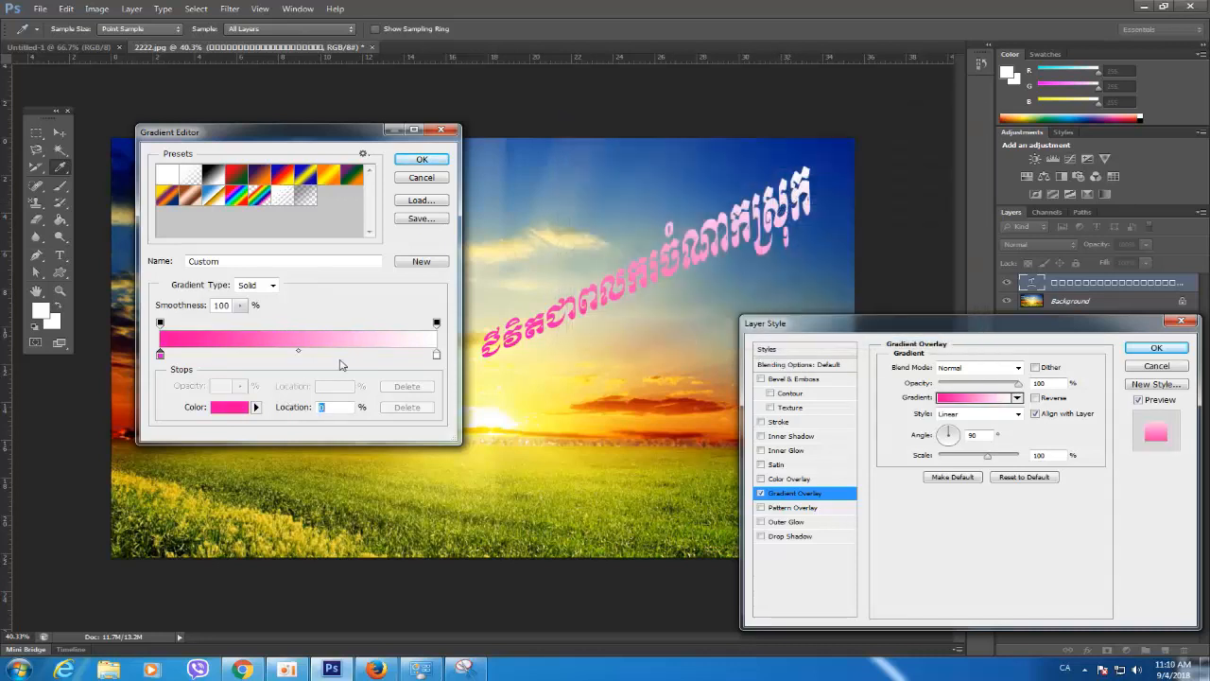
Set the gradient's end colour stop to blue 12a3ff, accept the gradient and move the style dialog clear of the text
click(437, 357)
click(244, 407)
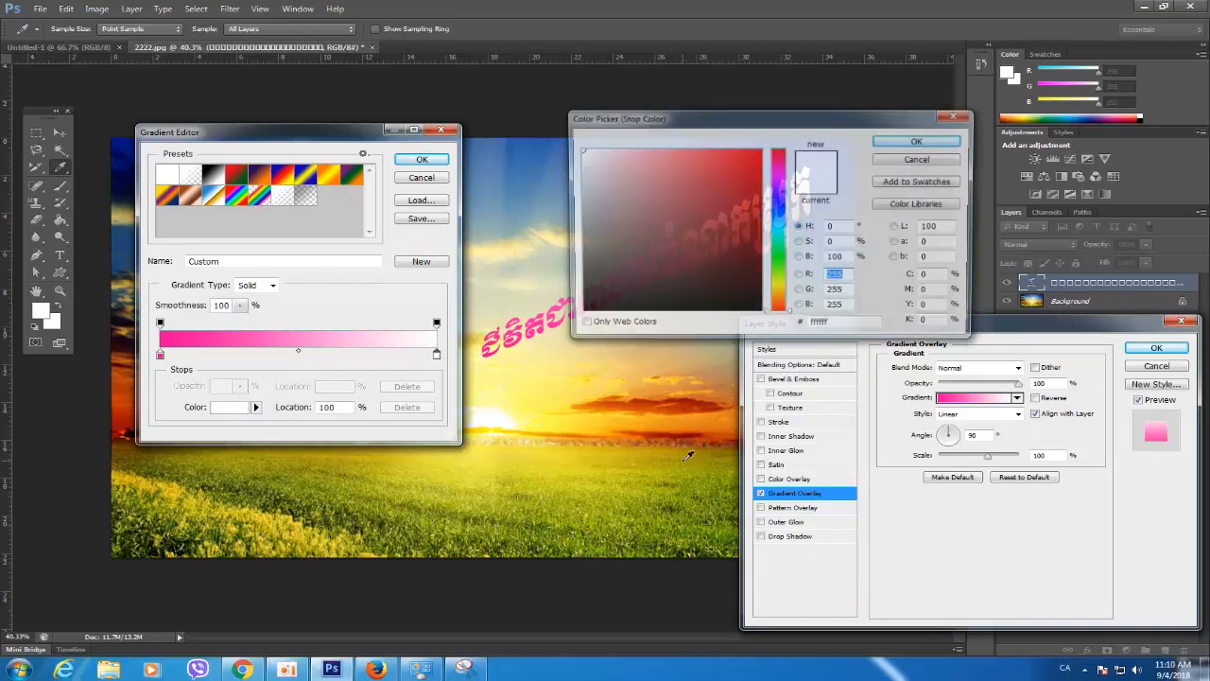
click(778, 229)
drag(802, 132, 335, 202)
click(449, 204)
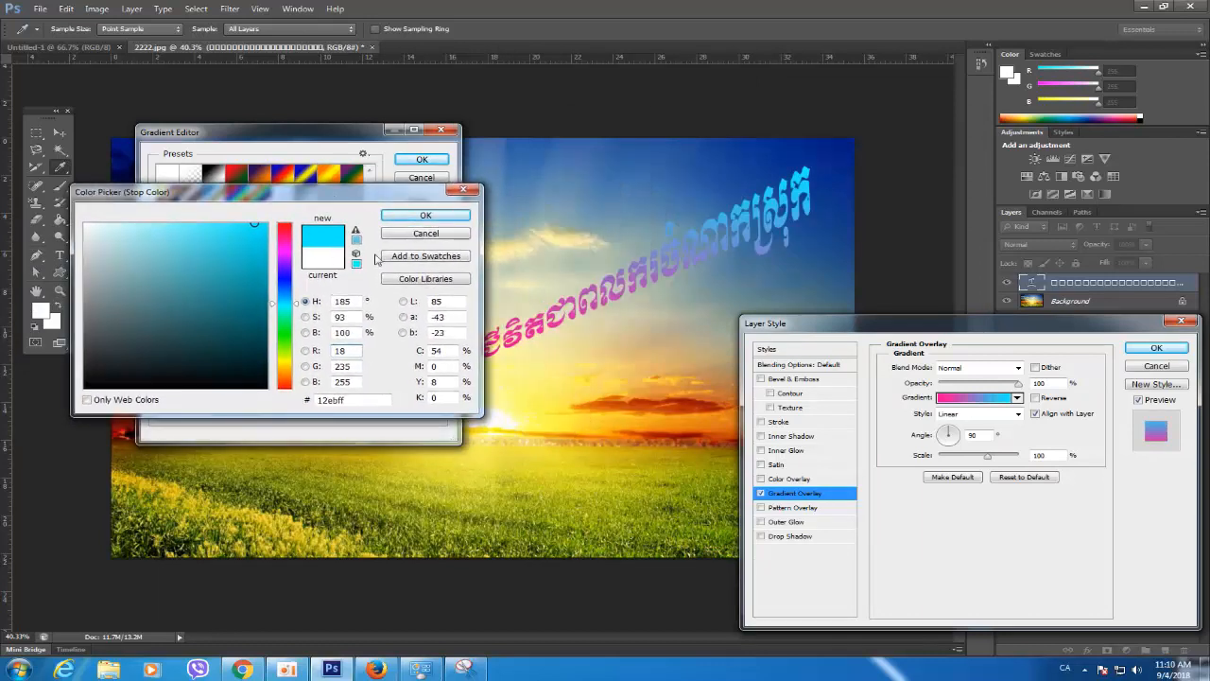
drag(296, 305, 297, 295)
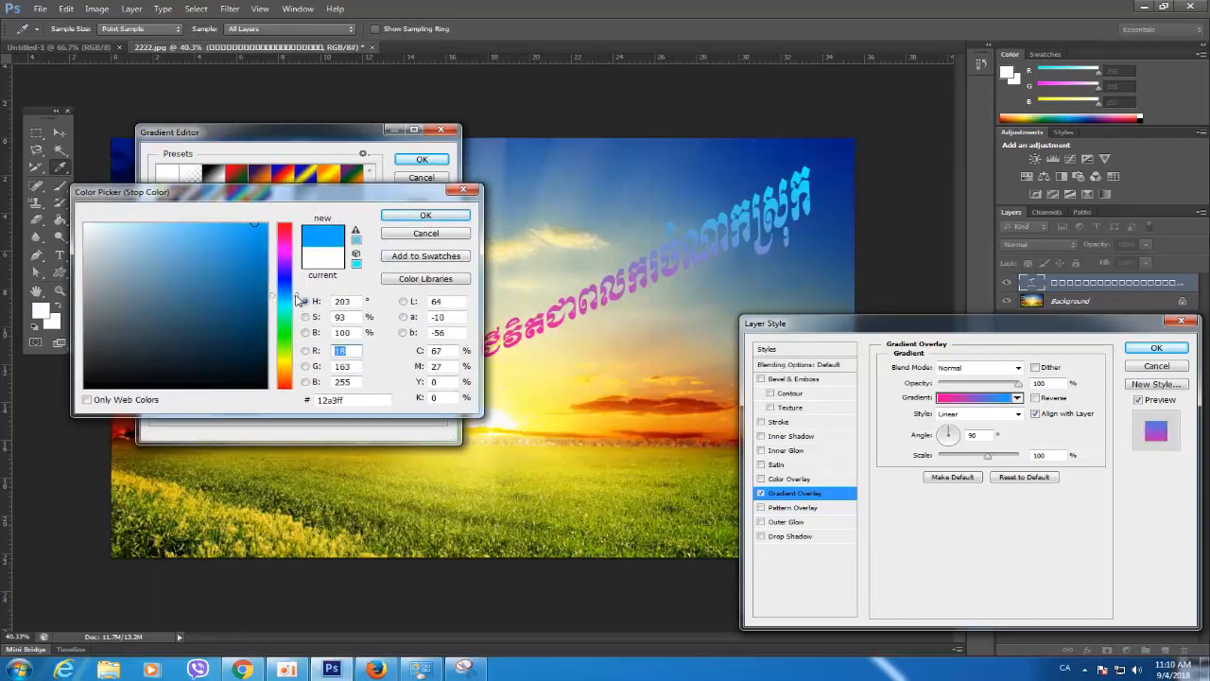
click(426, 214)
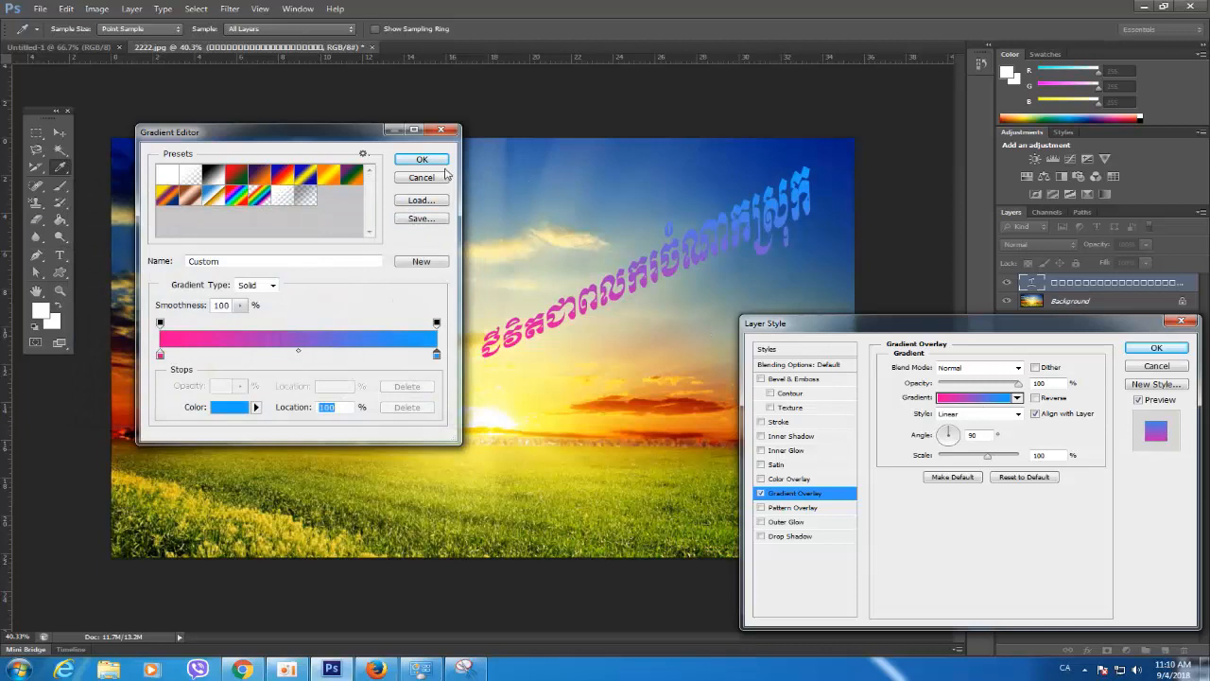
click(422, 160)
drag(941, 336, 204, 208)
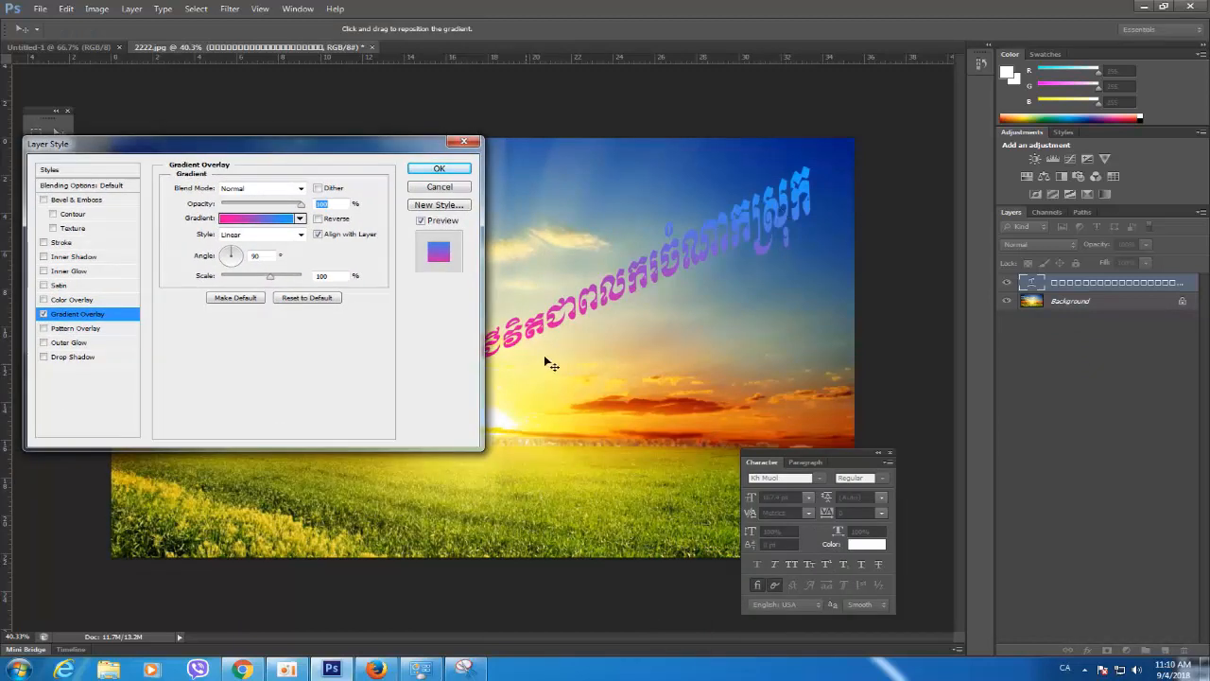
Try a Drop Shadow on the text with a 46 px distance, 2% spread and 27 px size
click(42, 357)
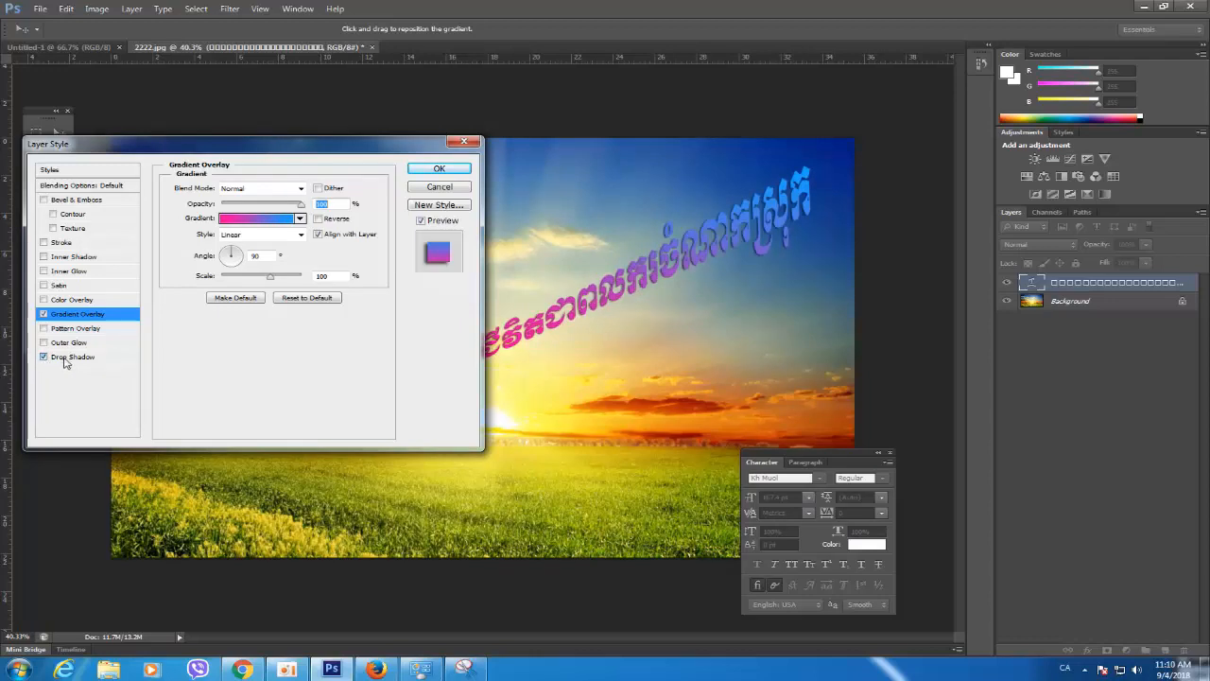
click(68, 358)
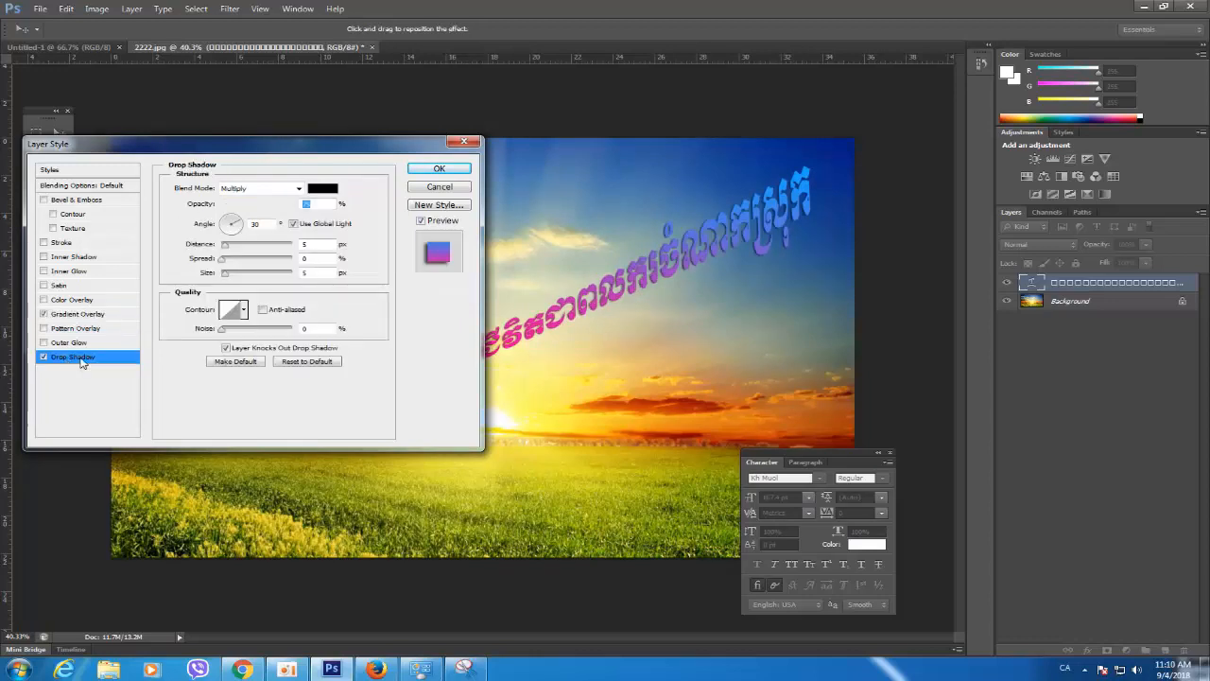
click(223, 223)
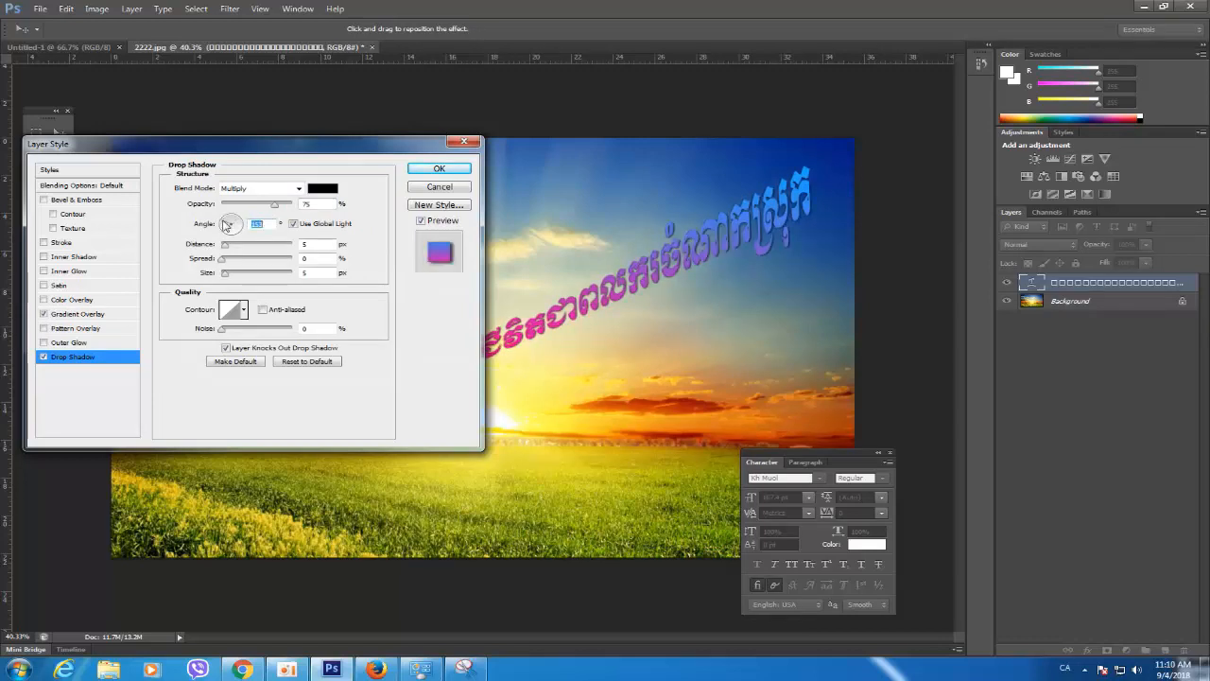
mouse_move(225, 225)
mouse_down()
mouse_move(233, 266)
mouse_move(237, 248)
mouse_move(246, 255)
mouse_move(236, 277)
mouse_move(222, 264)
mouse_move(262, 250)
mouse_move(237, 247)
mouse_move(252, 261)
mouse_move(242, 227)
mouse_move(249, 234)
mouse_move(224, 223)
mouse_up()
click(229, 230)
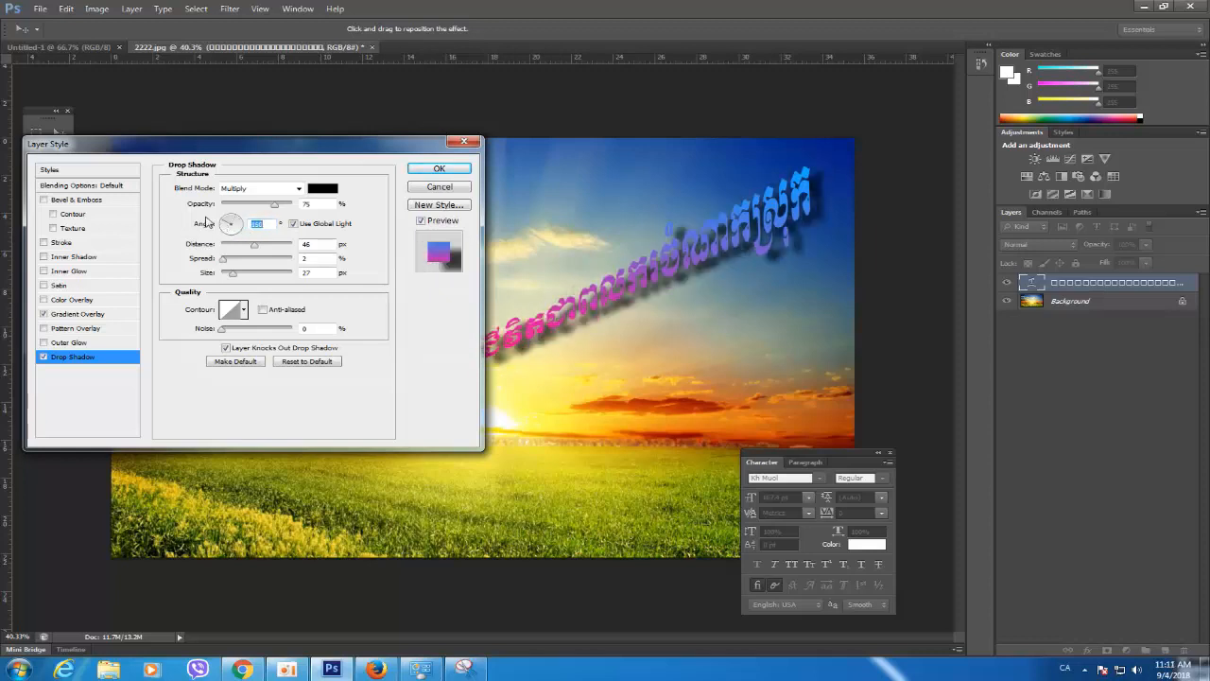
Try several directions for the shadow's global light and settle on an angle of 158°
click(224, 231)
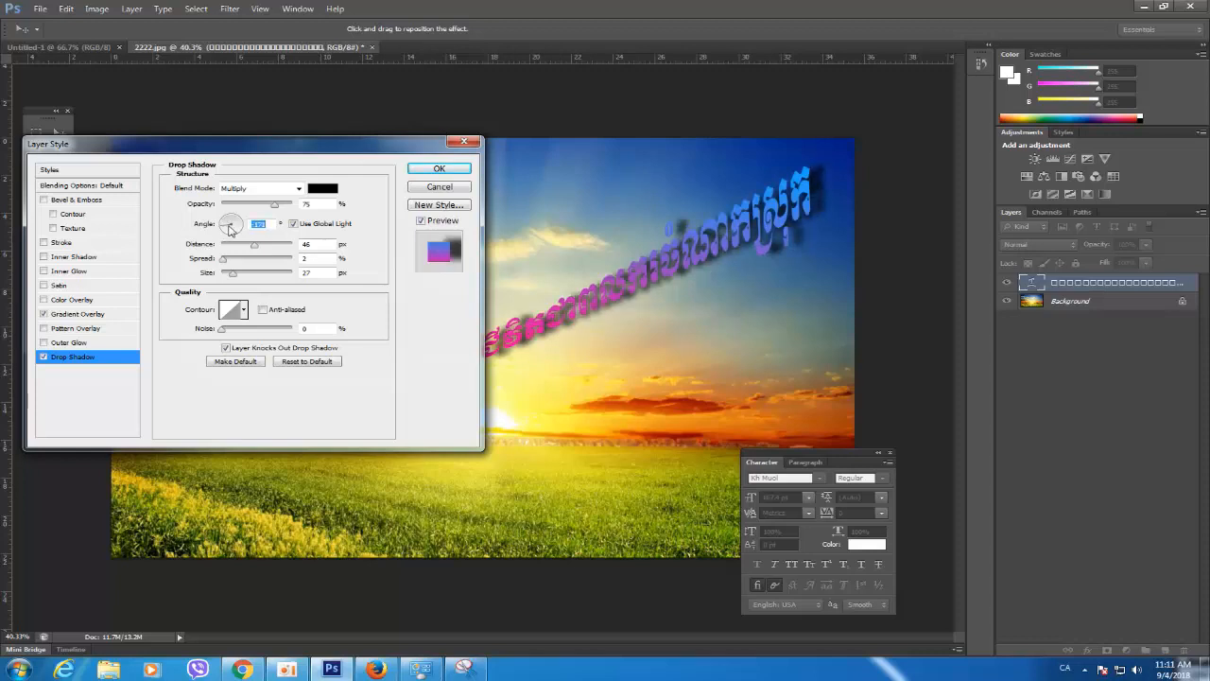
click(243, 229)
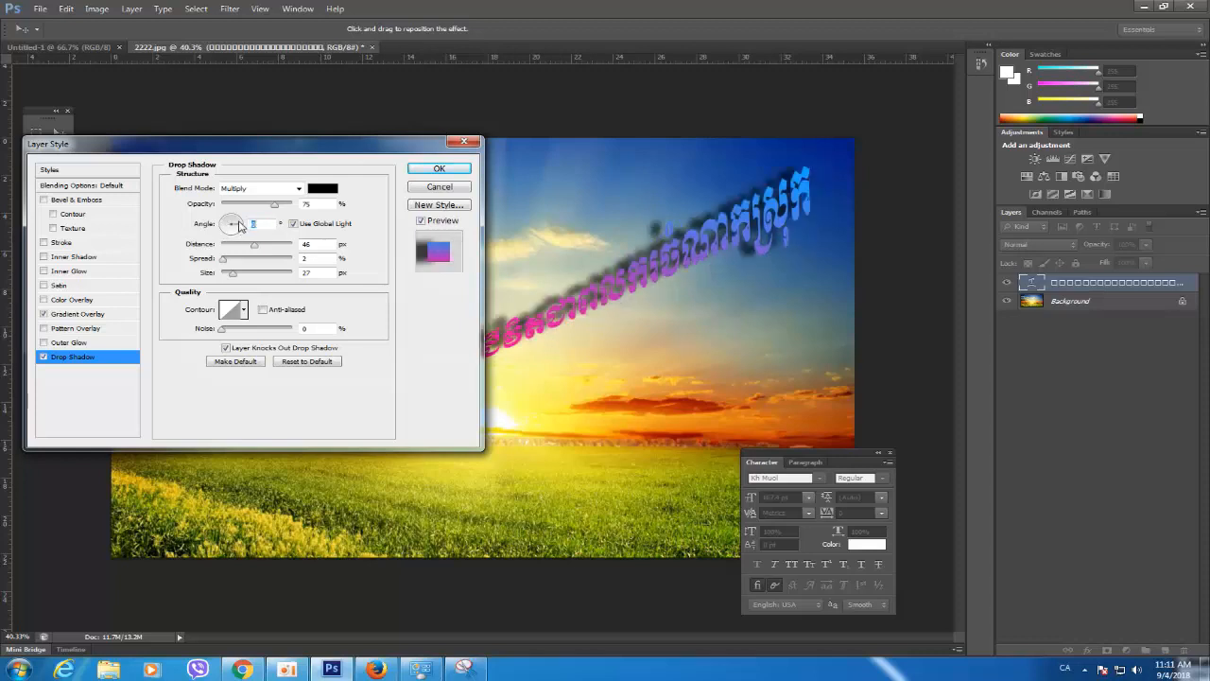
click(229, 225)
click(227, 232)
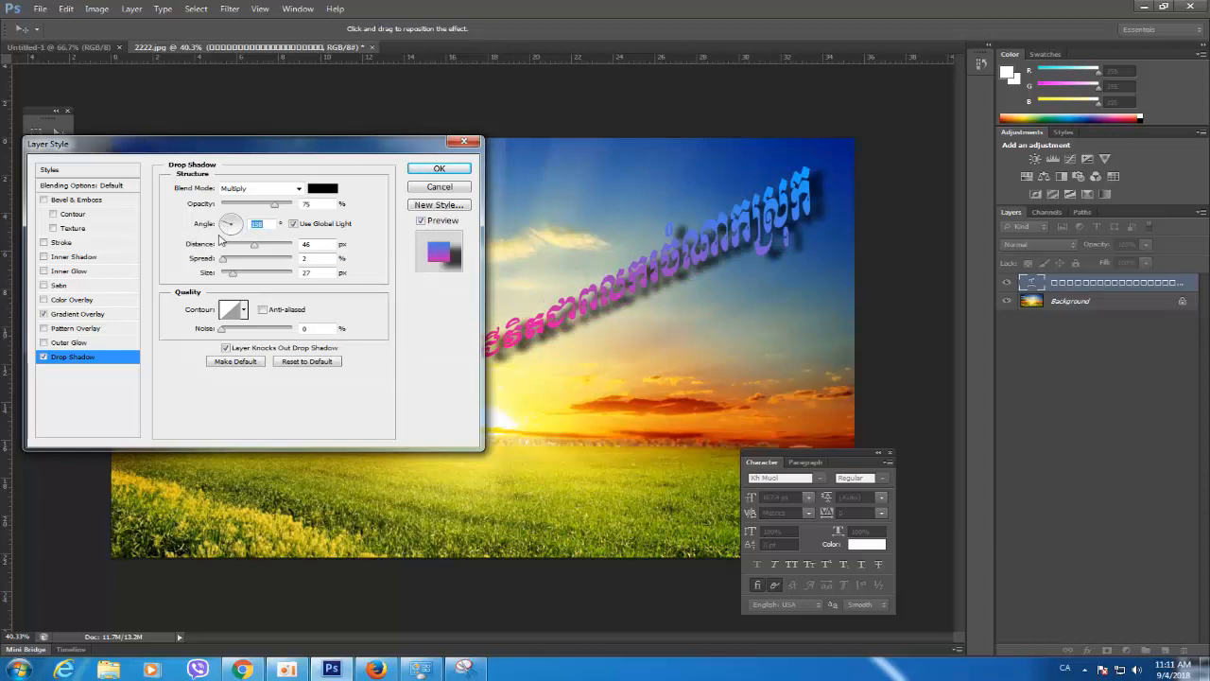
Try a fainter drop shadow at 15% opacity and turn the Drop Shadow effect off
drag(329, 152, 331, 126)
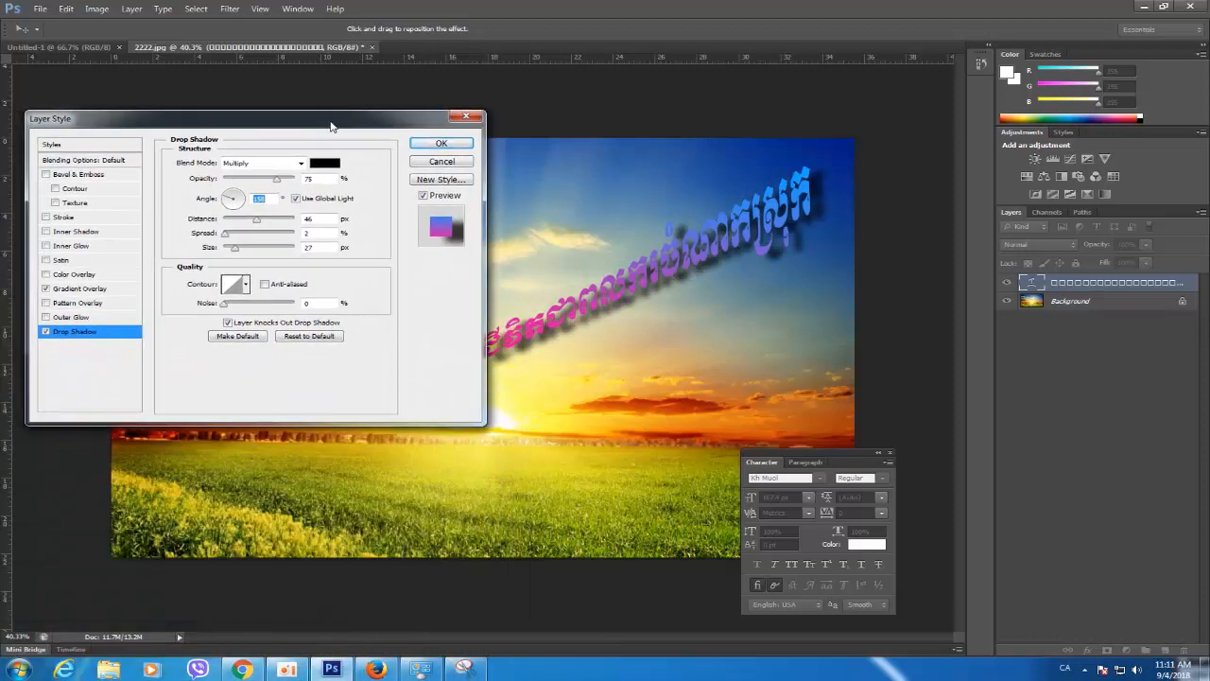
drag(276, 179, 235, 193)
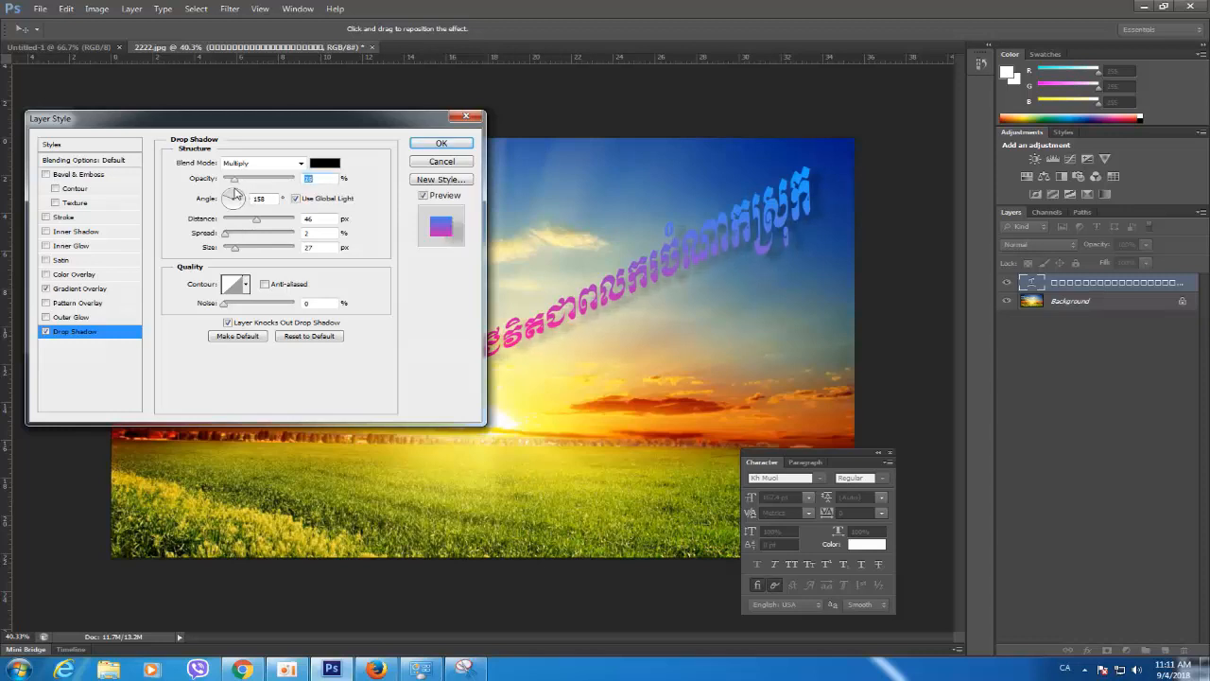
click(45, 331)
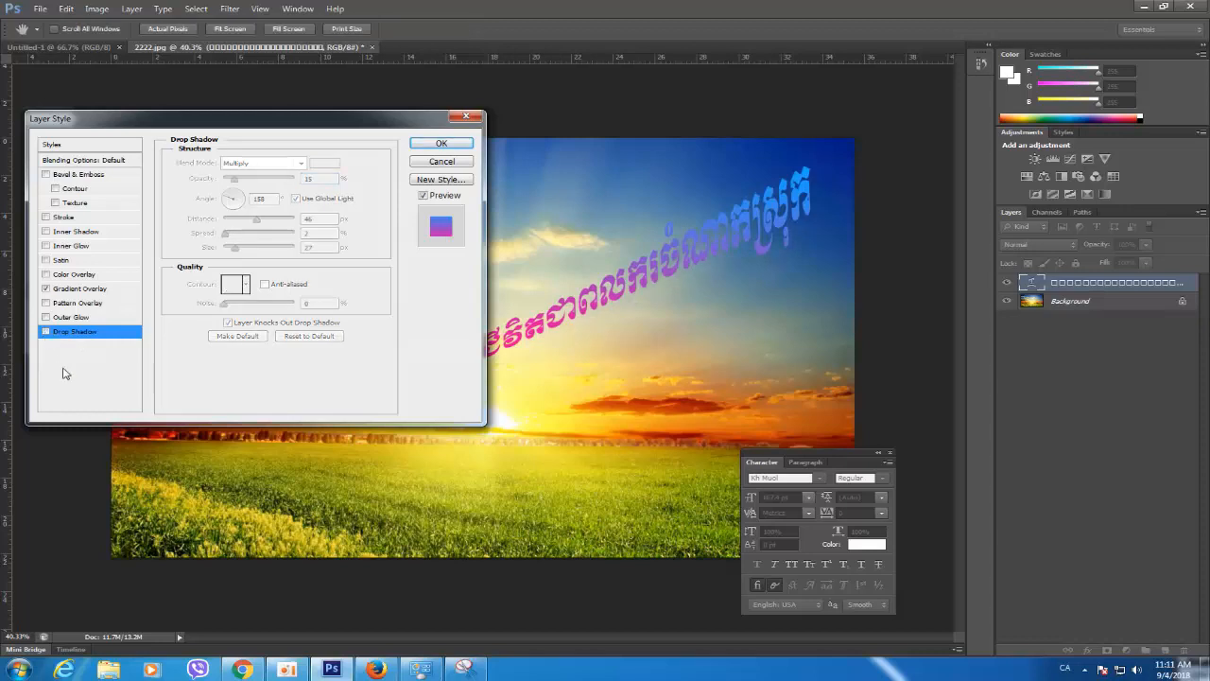
Add an Outer Glow to the text layer and set its glow colour to red
click(45, 316)
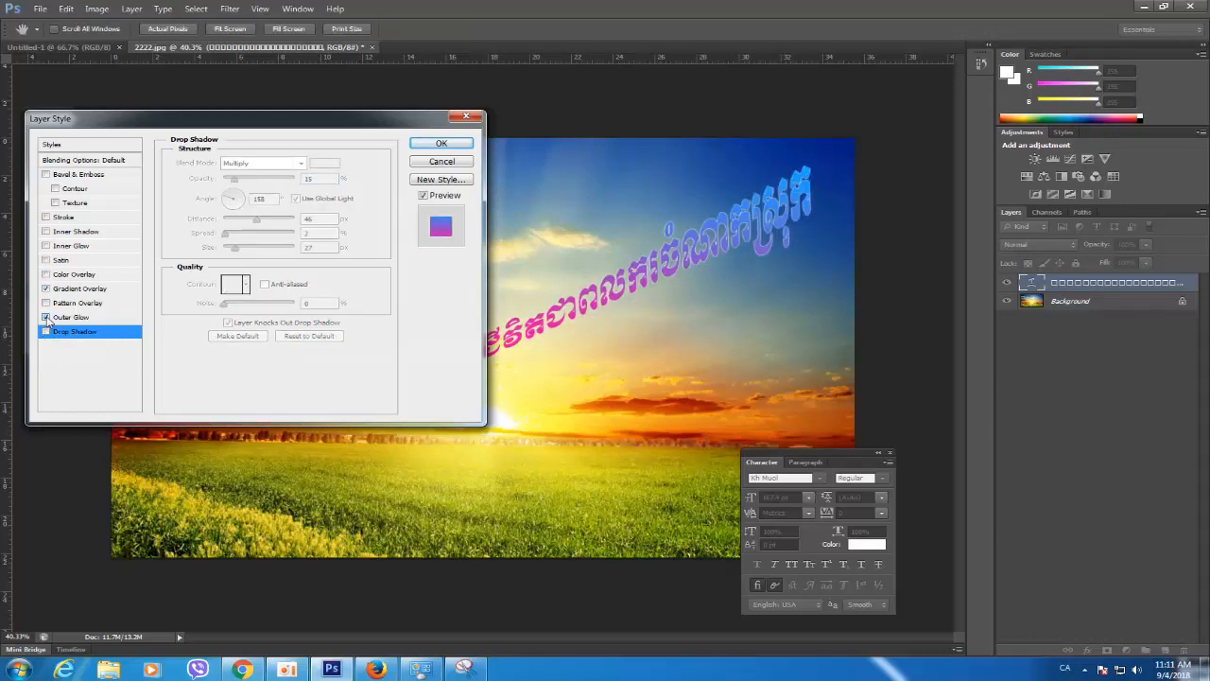
click(67, 318)
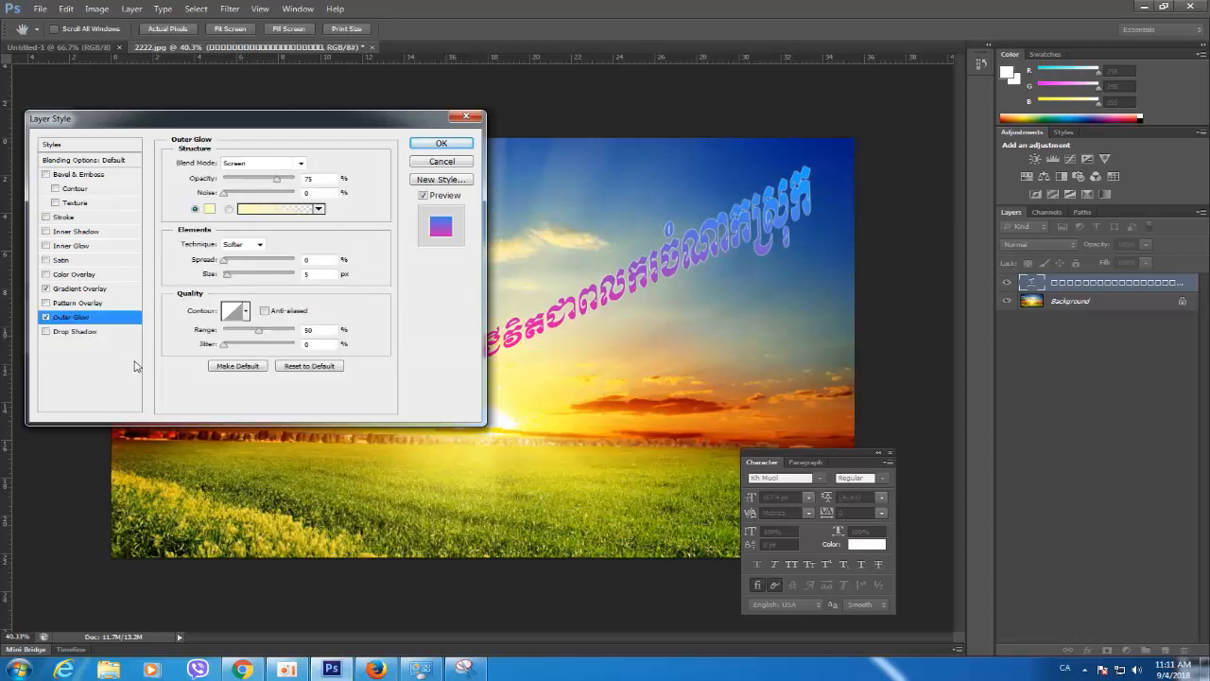
click(209, 208)
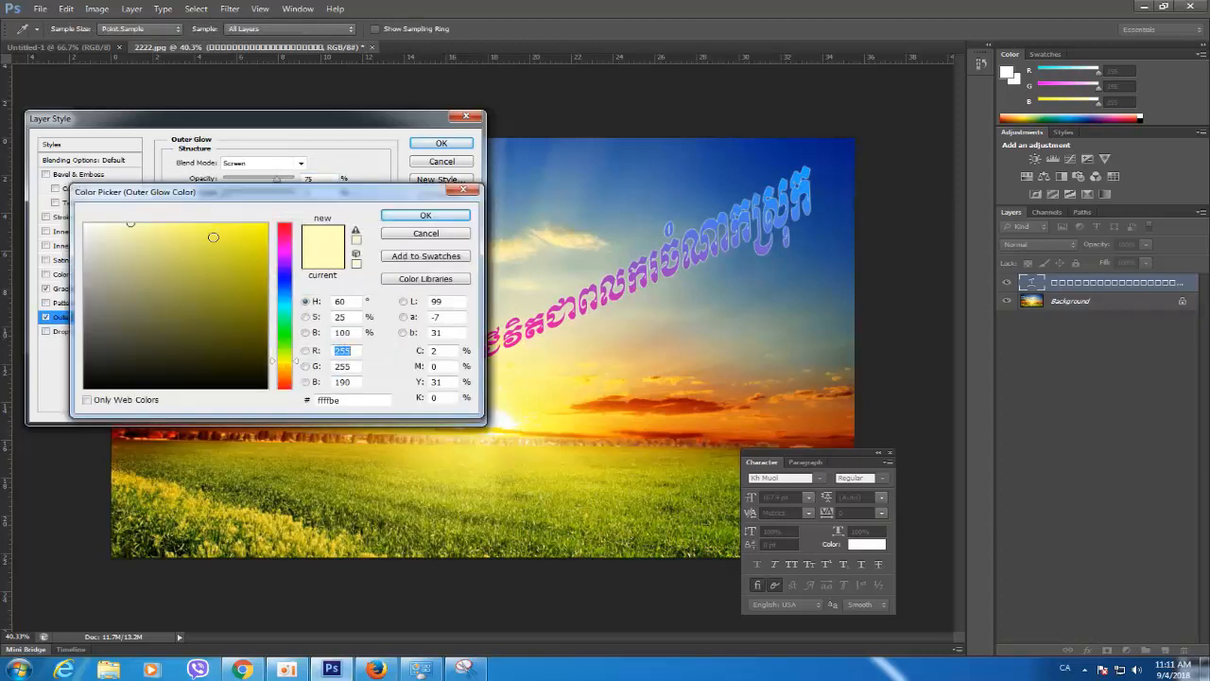
drag(287, 252, 285, 221)
click(409, 221)
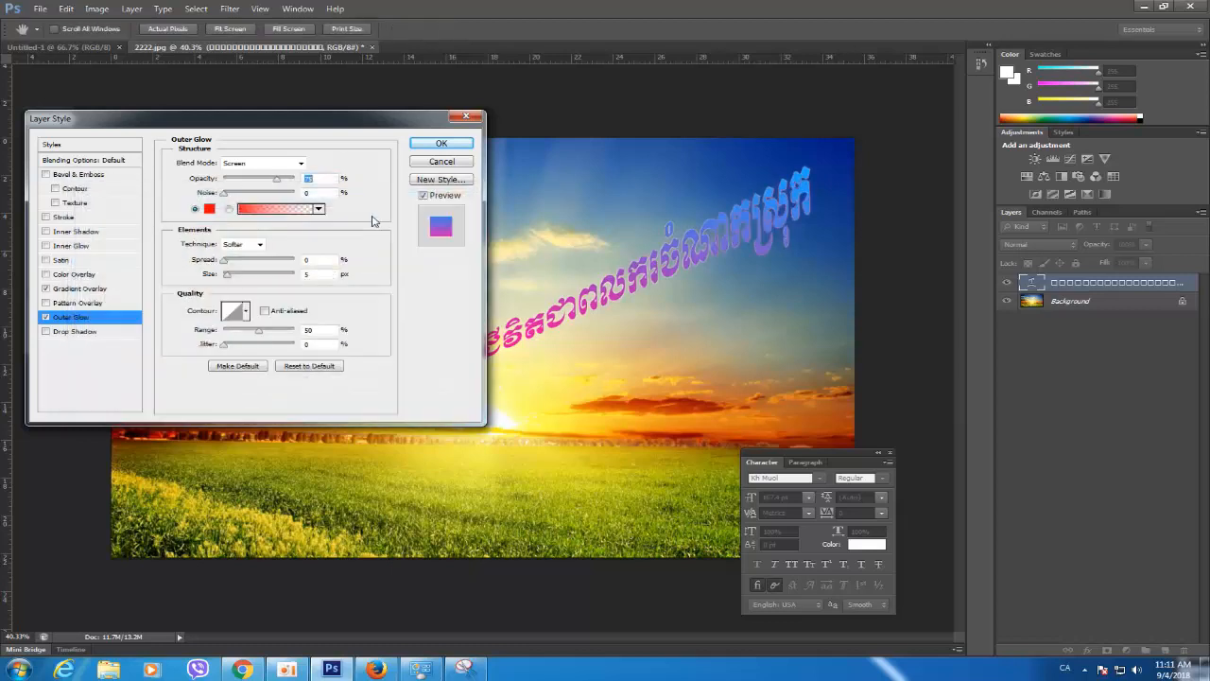
Set the outer glow's opacity to 98% and size to 131 px, raise its spread slightly, and reposition the style dialog
drag(276, 180, 293, 180)
mouse_move(227, 276)
mouse_down()
mouse_move(240, 279)
mouse_move(235, 267)
mouse_up()
drag(277, 121, 239, 166)
mouse_move(200, 323)
mouse_down()
mouse_move(217, 325)
mouse_move(188, 310)
mouse_up()
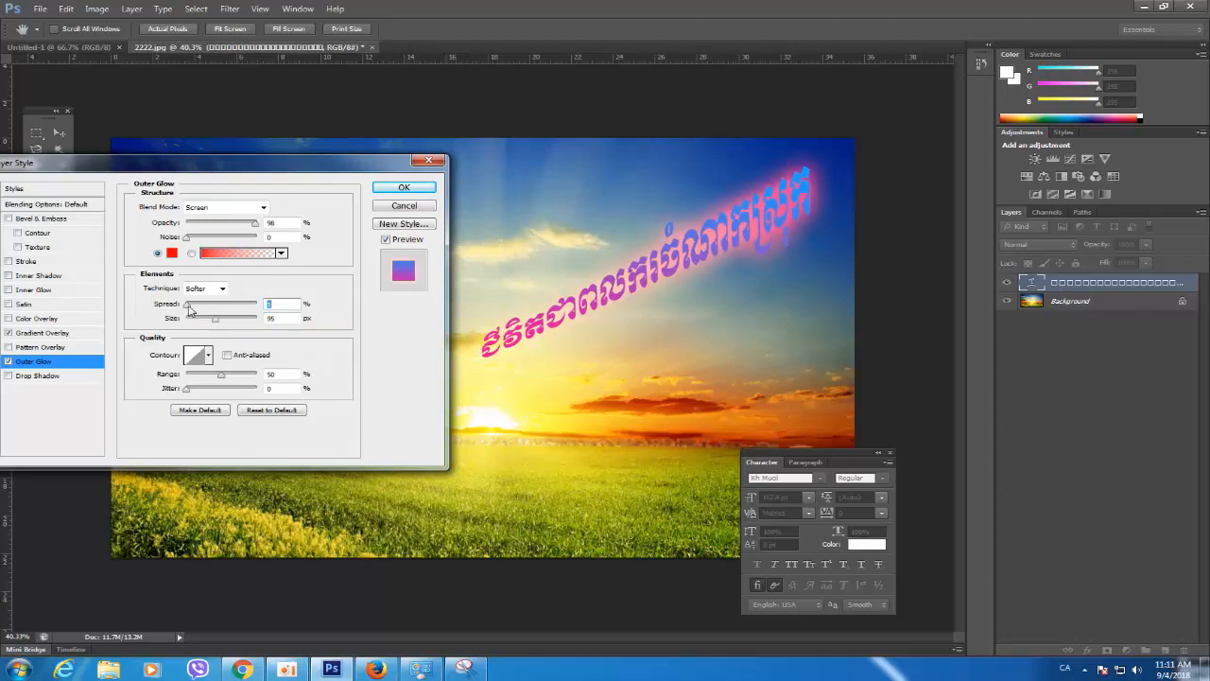
mouse_move(190, 309)
mouse_down()
mouse_move(213, 309)
mouse_move(188, 310)
mouse_move(230, 329)
mouse_move(193, 316)
mouse_up()
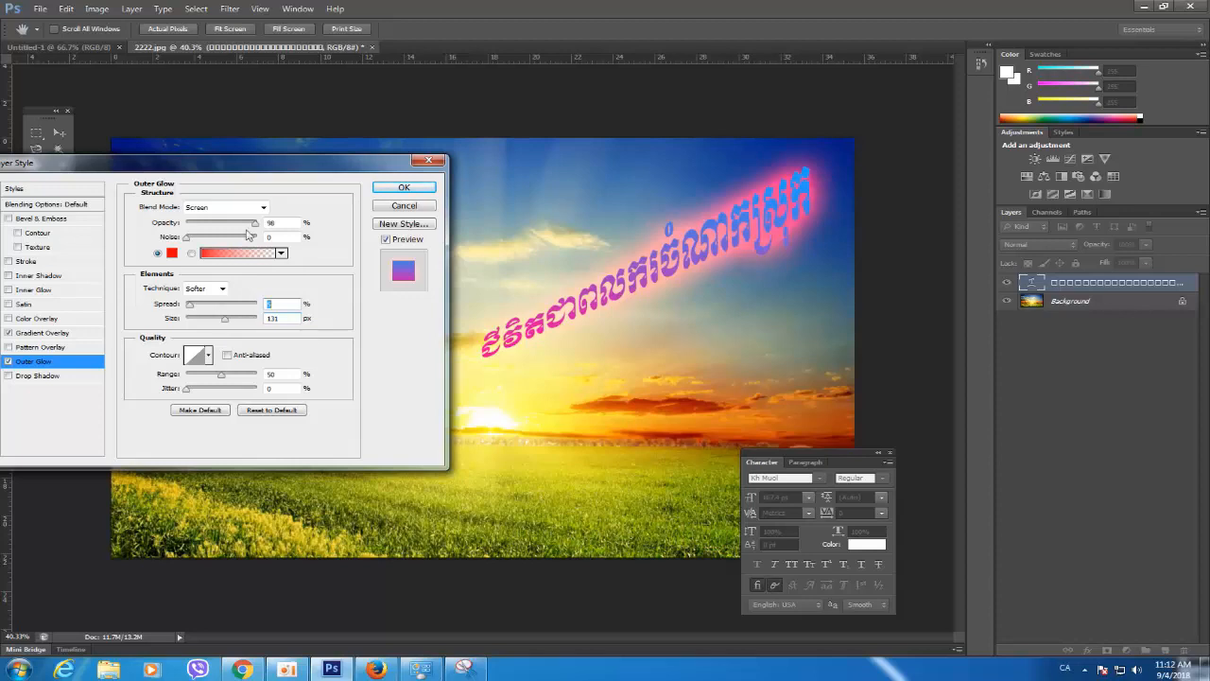
drag(234, 162, 297, 111)
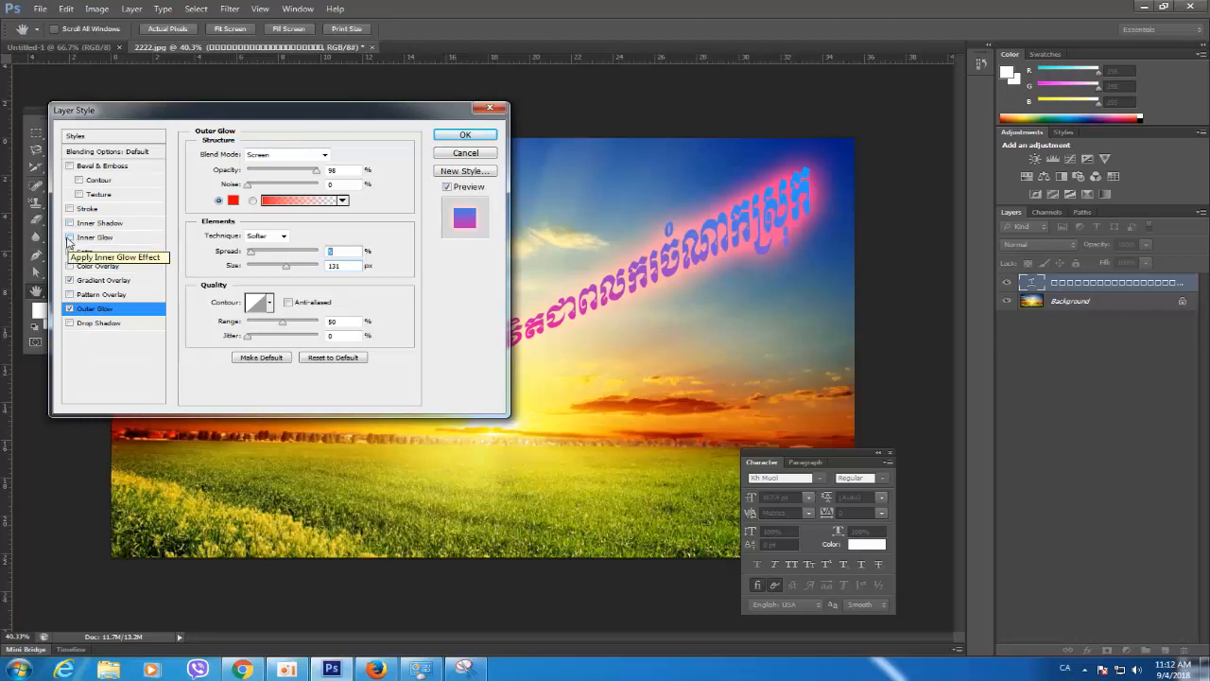
Add an Inner Bevel to the text with a size of 8 px and an S-curve gloss contour
click(70, 166)
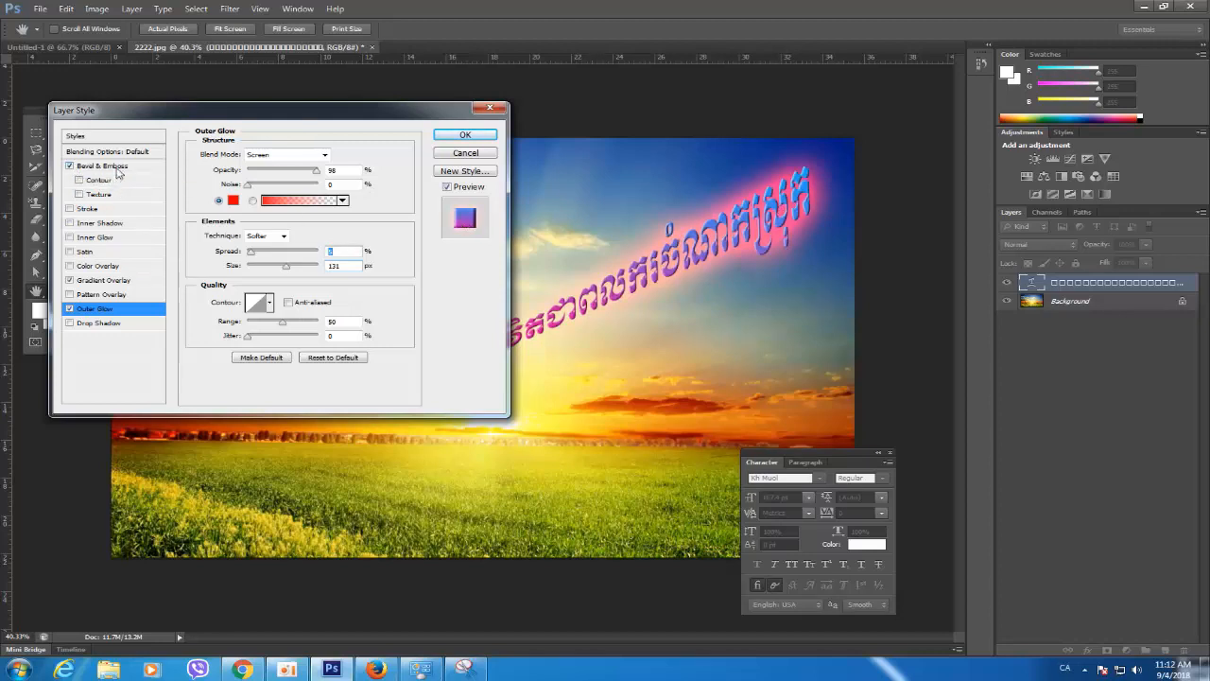
click(112, 167)
mouse_move(260, 219)
mouse_down()
mouse_move(280, 236)
mouse_move(254, 233)
mouse_up()
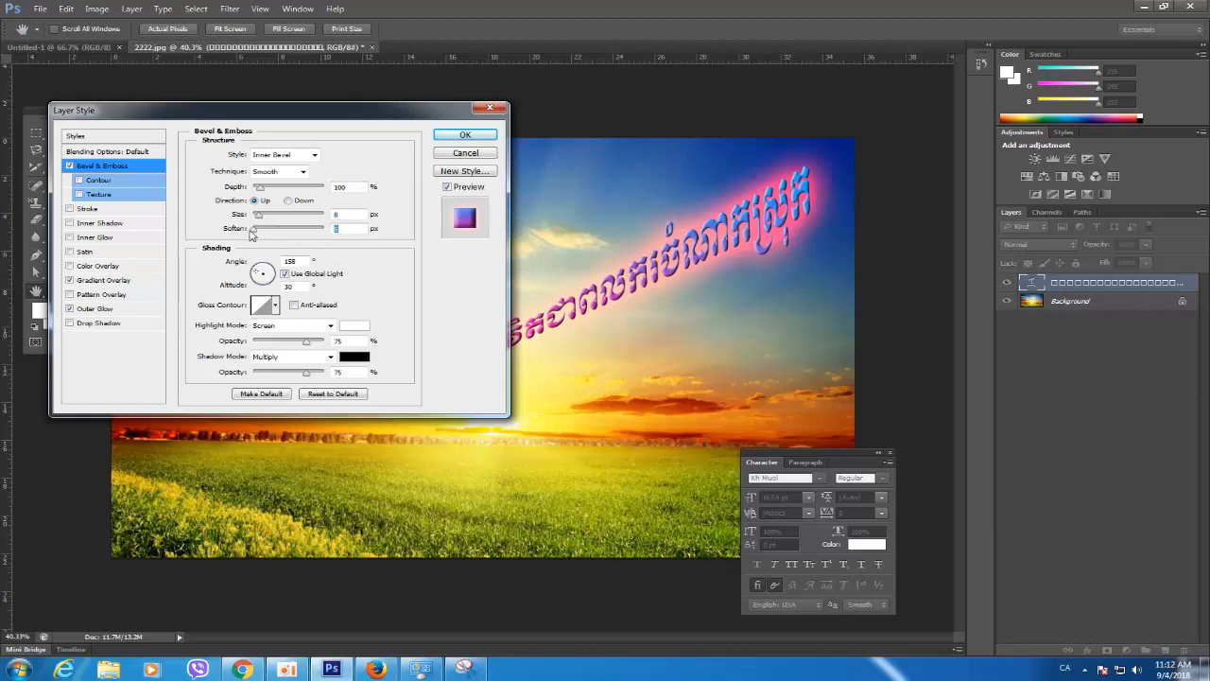
click(275, 305)
click(310, 336)
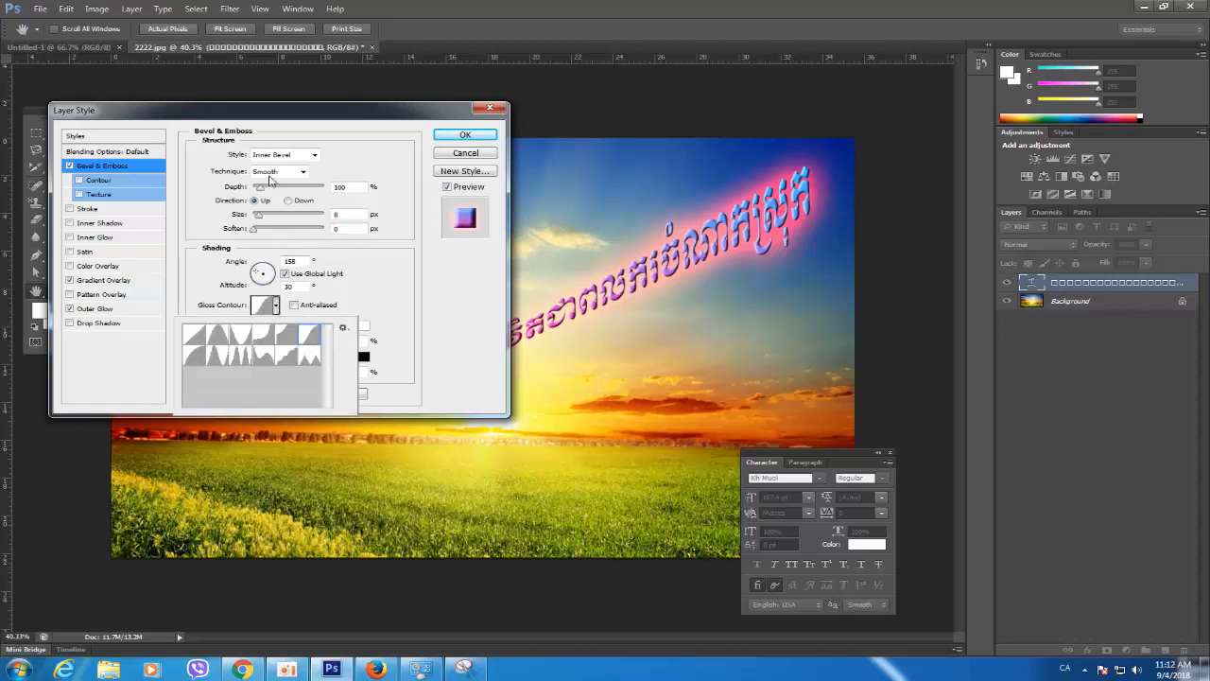
Fine-tune the bevel's size and soften amounts and accept the layer style
click(264, 234)
mouse_move(258, 217)
mouse_down()
mouse_move(282, 222)
mouse_move(250, 222)
mouse_up()
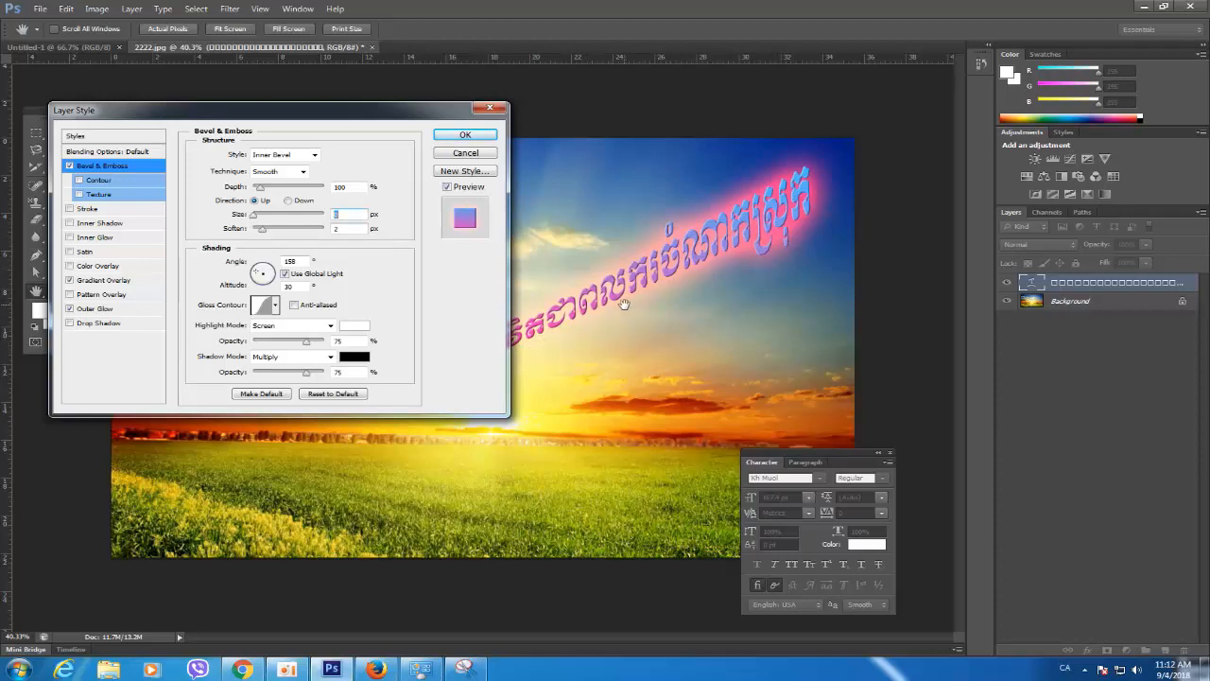
mouse_move(395, 117)
mouse_down()
mouse_move(270, 269)
mouse_move(407, 147)
mouse_move(394, 118)
mouse_up()
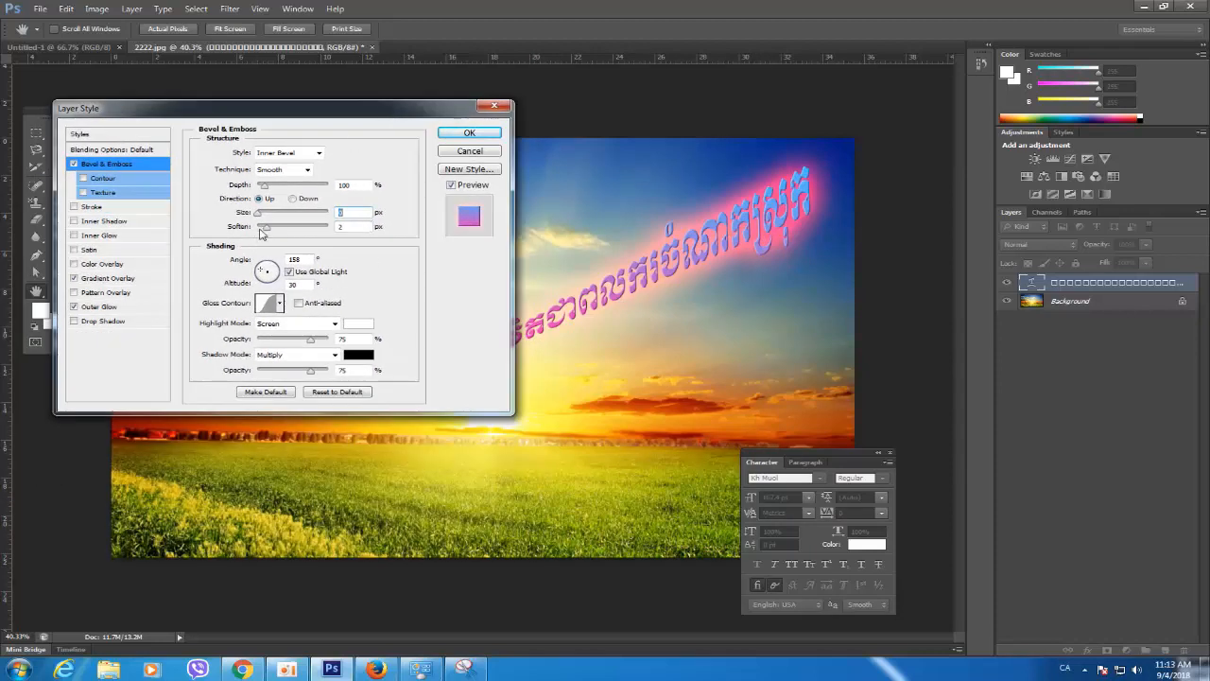
drag(258, 212, 275, 233)
click(469, 134)
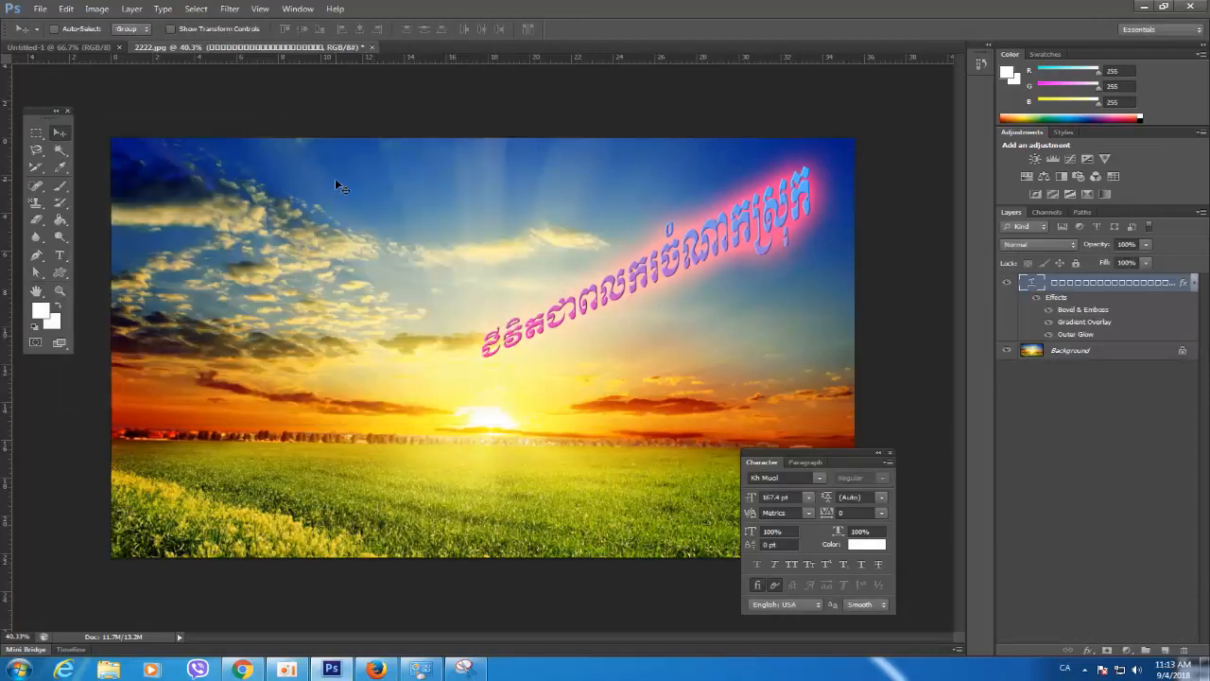
click(229, 9)
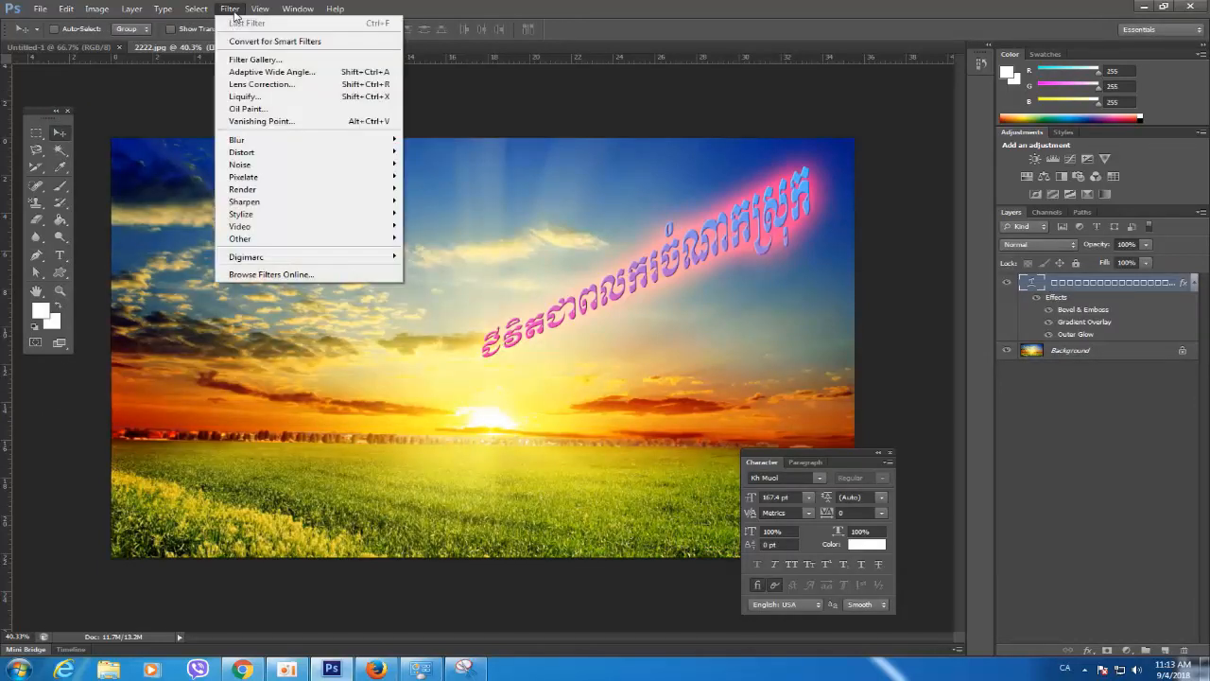
mouse_move(255, 11)
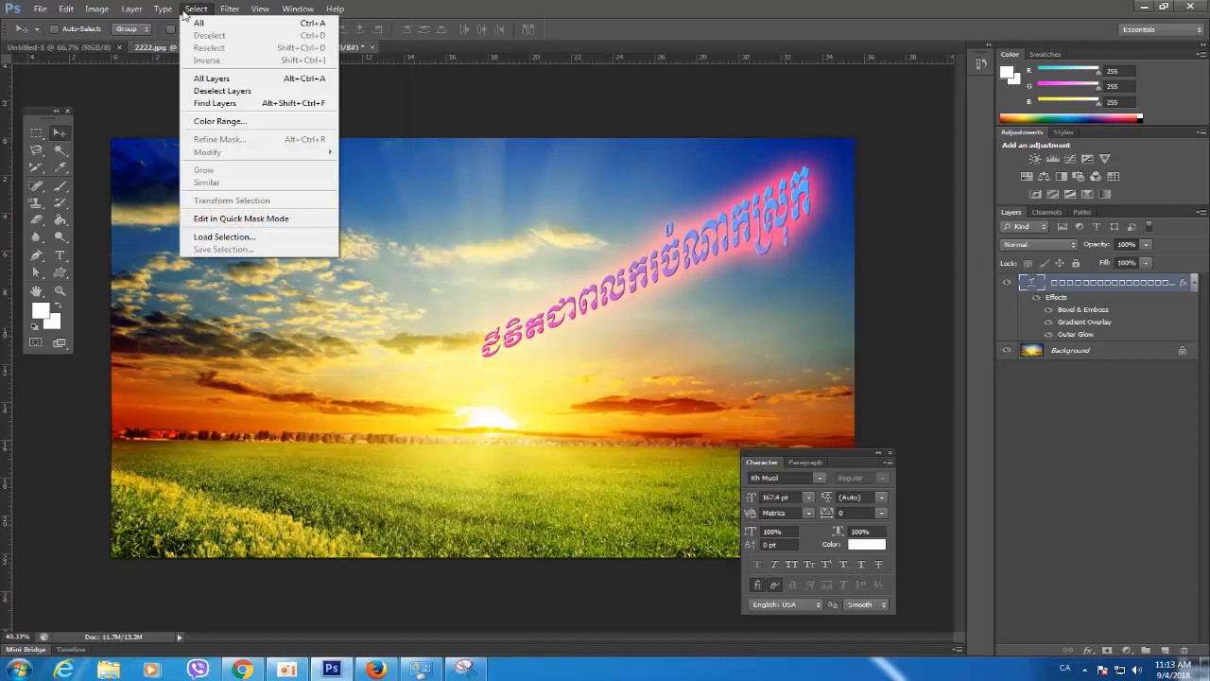
mouse_move(170, 15)
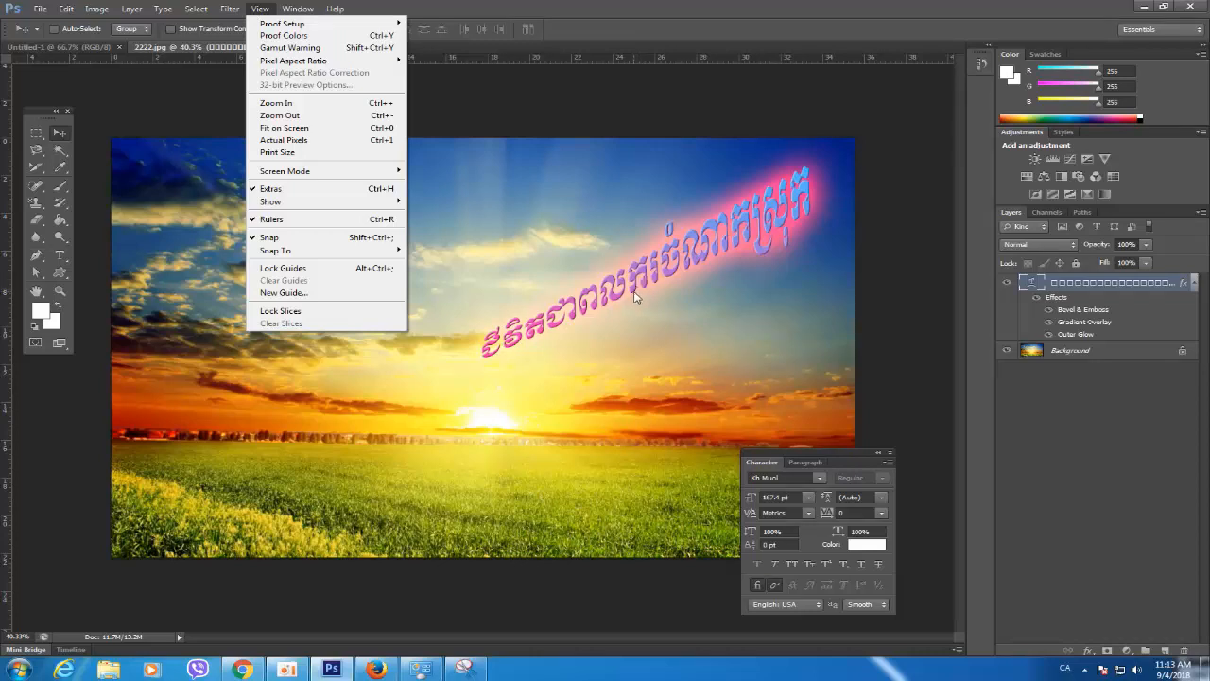
click(606, 203)
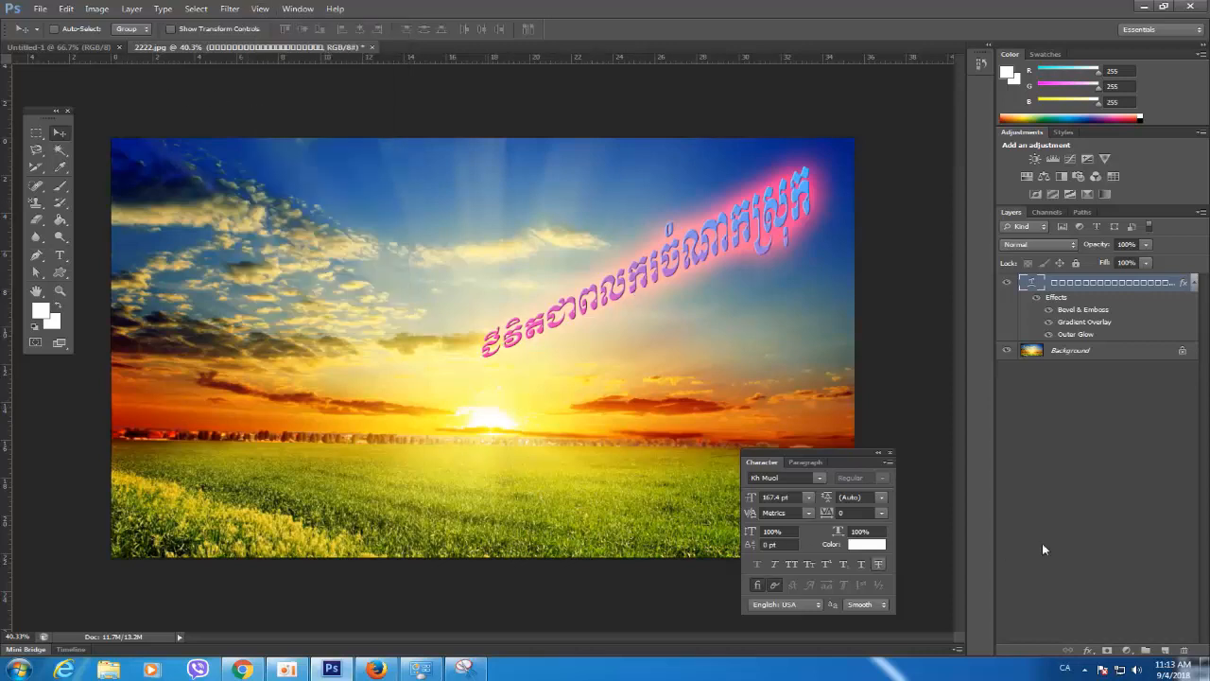
Reopen the text layer's style settings, try a red Color Overlay and turn it off
double_click(1102, 296)
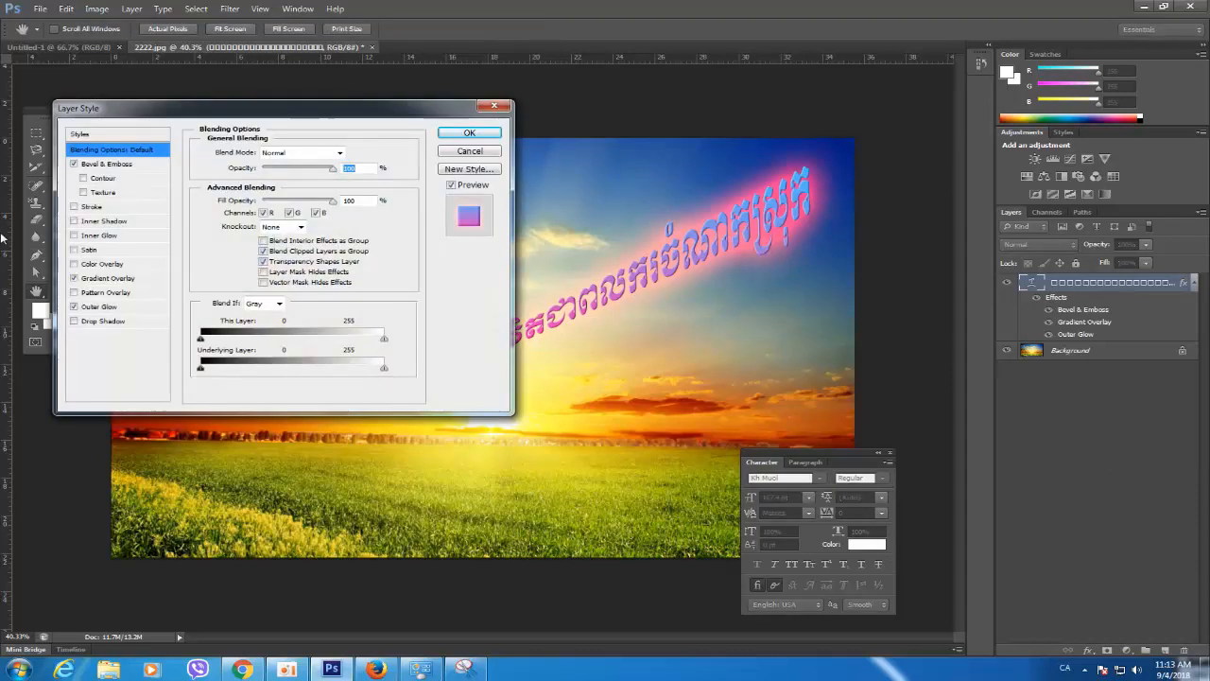
click(100, 266)
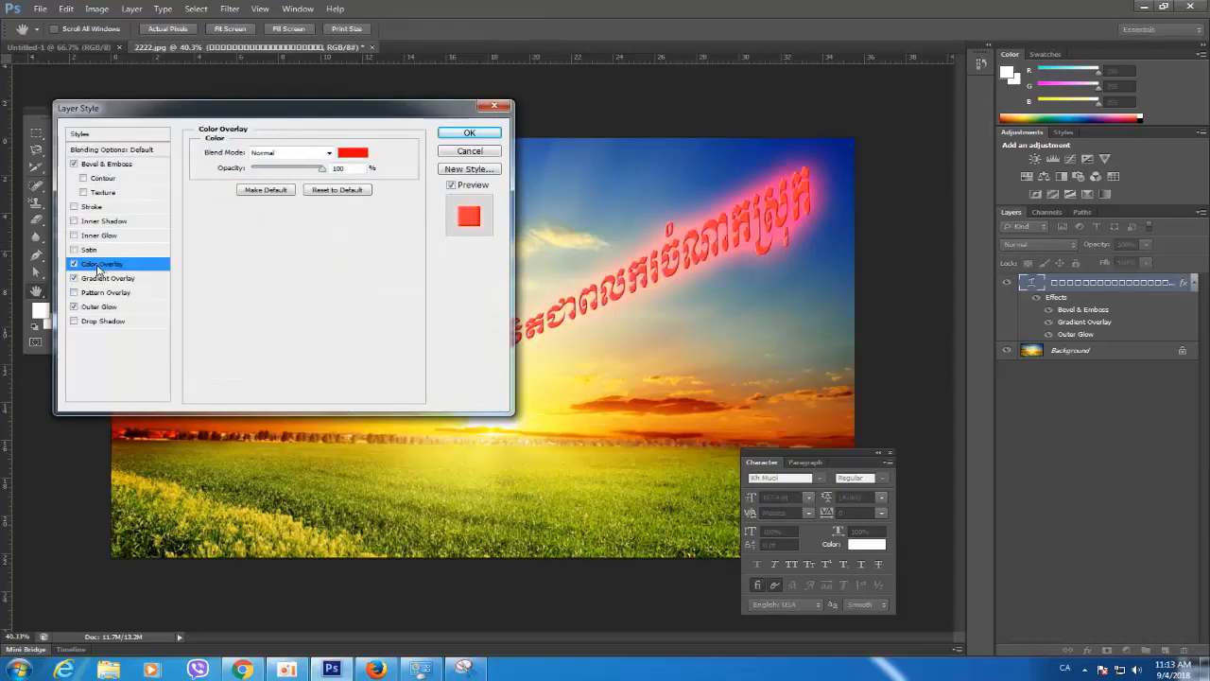
click(74, 264)
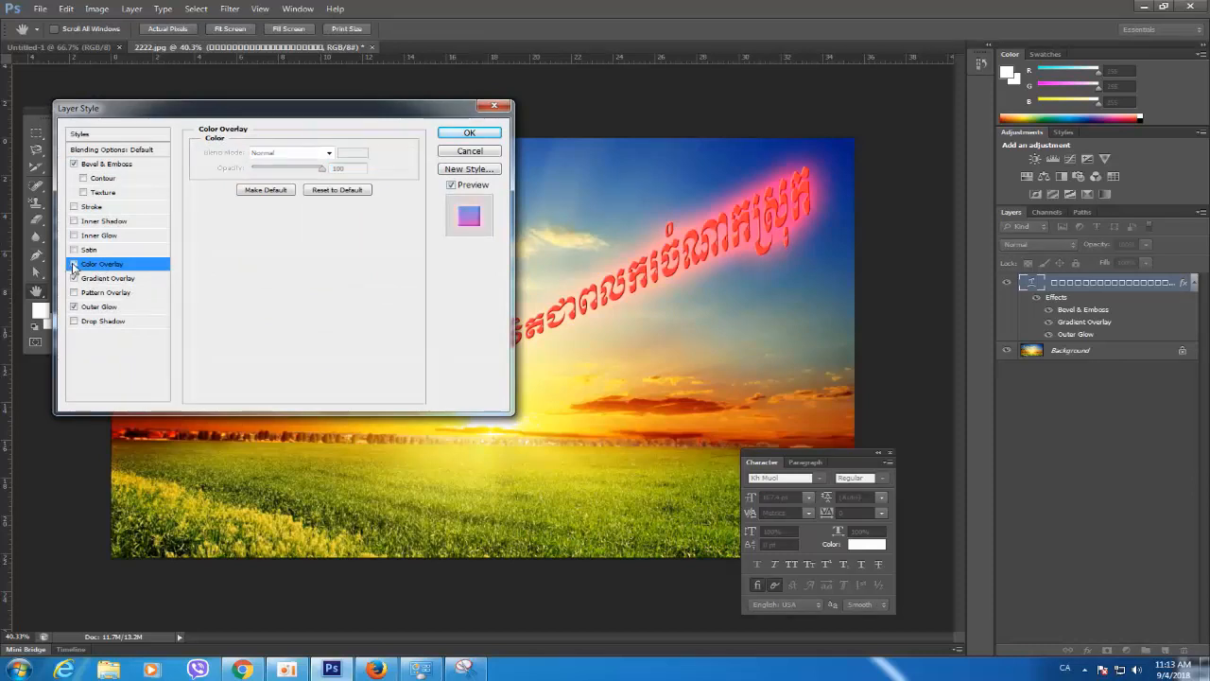
Add a 2 px black outside Stroke to the text, accept the layer style and move the character settings closer below the text
click(73, 207)
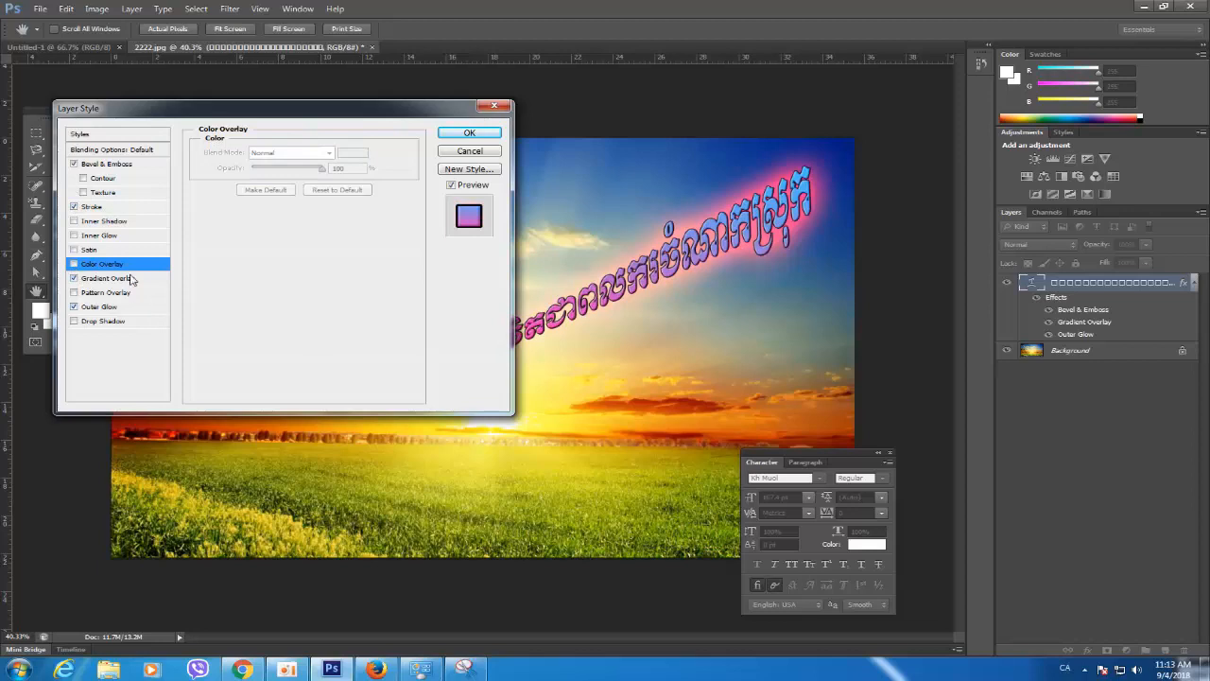
click(102, 208)
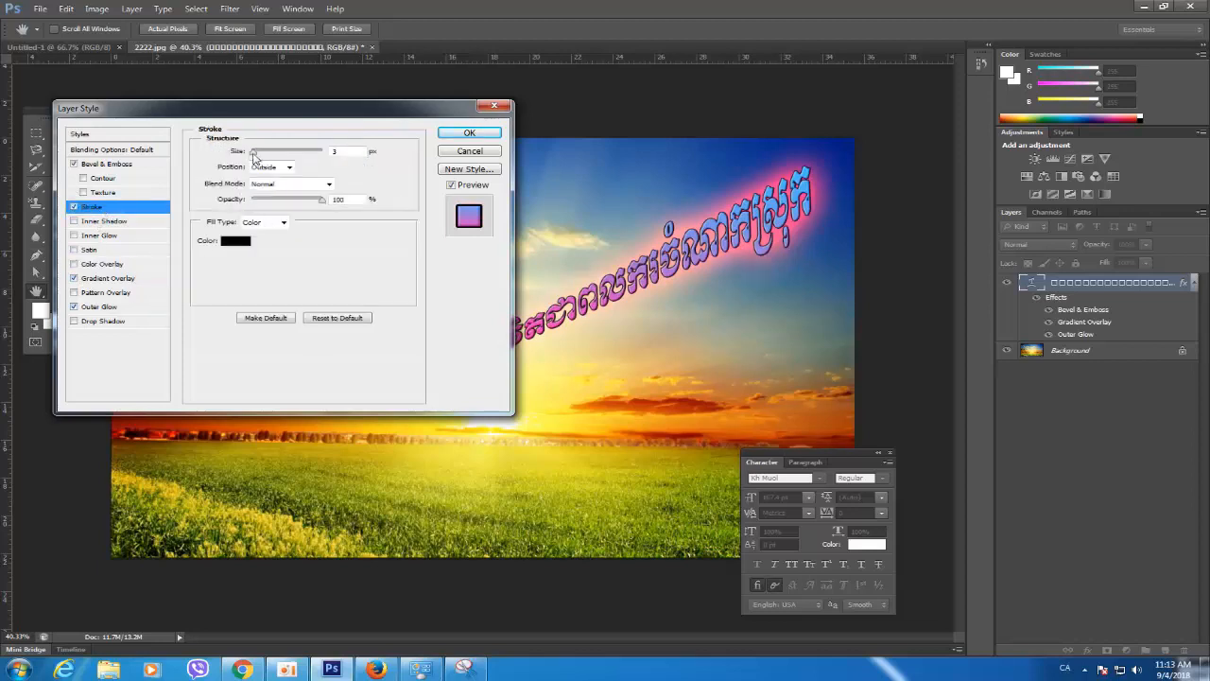
double_click(348, 153)
text(2)
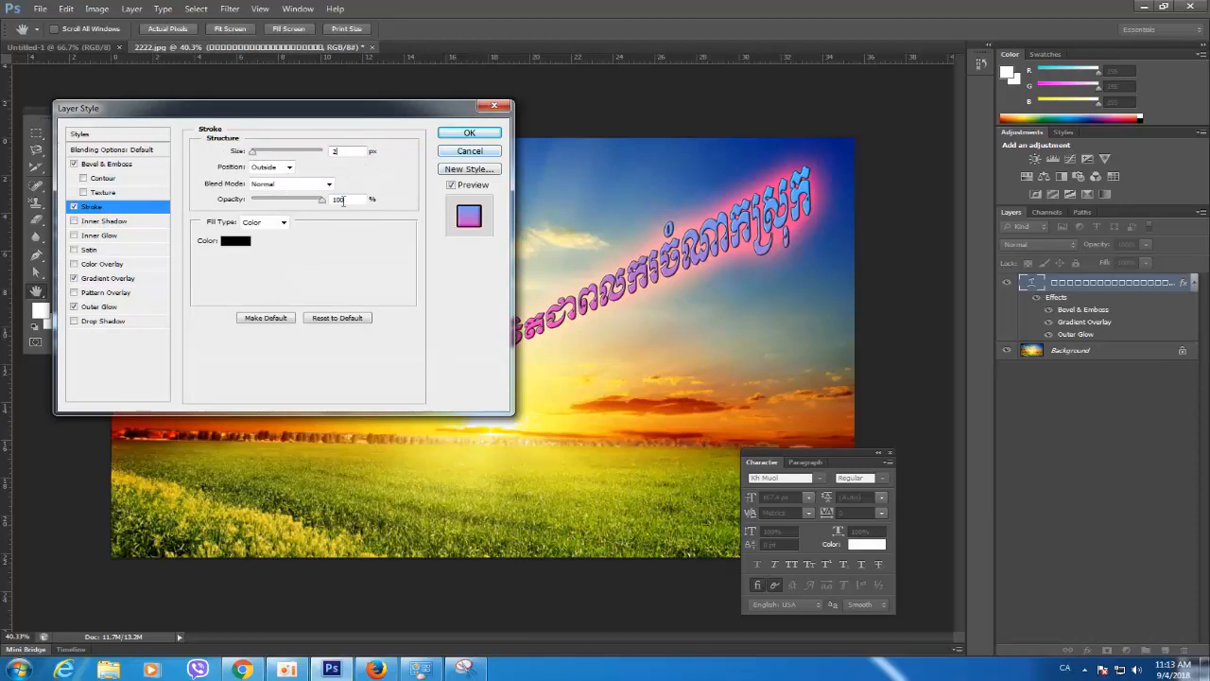
mouse_move(321, 205)
mouse_down()
mouse_move(305, 205)
mouse_move(325, 203)
mouse_up()
click(487, 134)
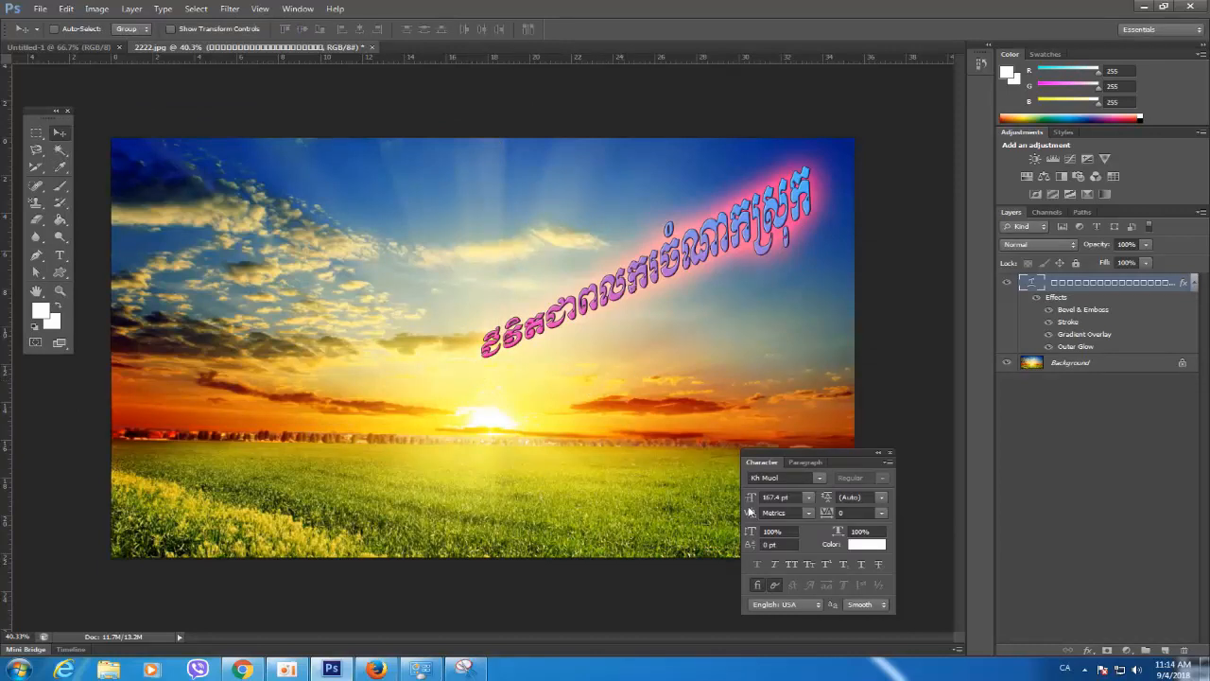
drag(814, 449, 769, 349)
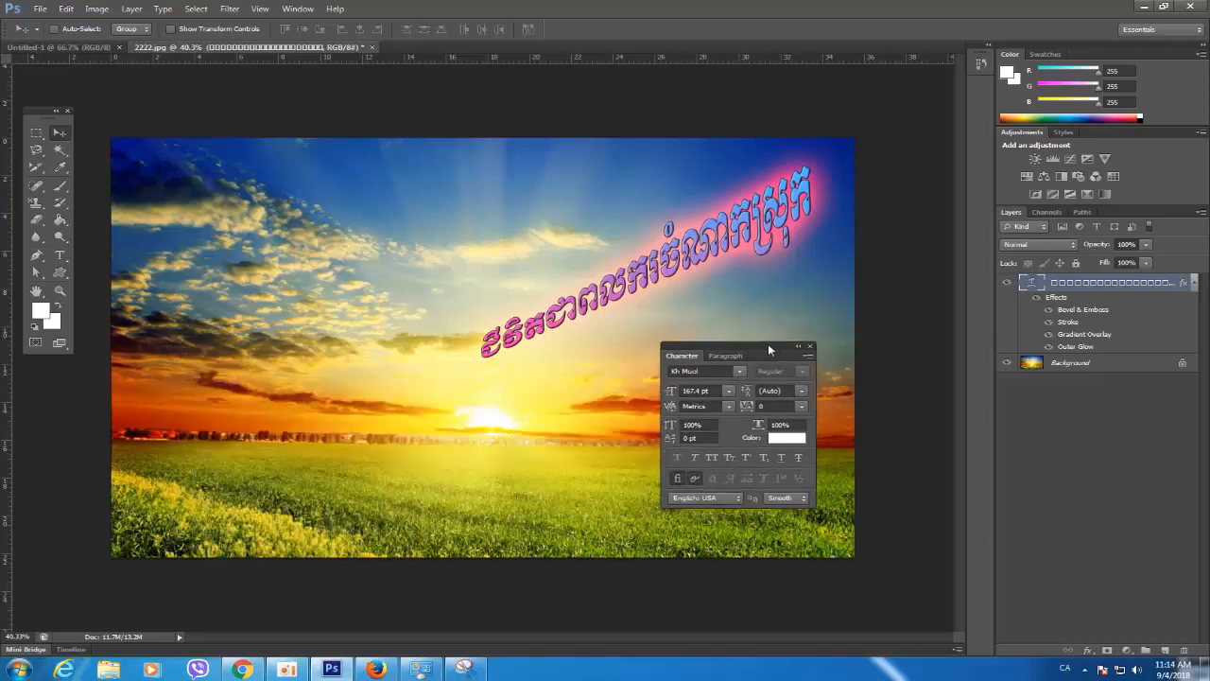
Add a new layer and enter the white Kh Muol text "បេះដូងខ្មែរ" over the grass
drag(750, 356, 781, 341)
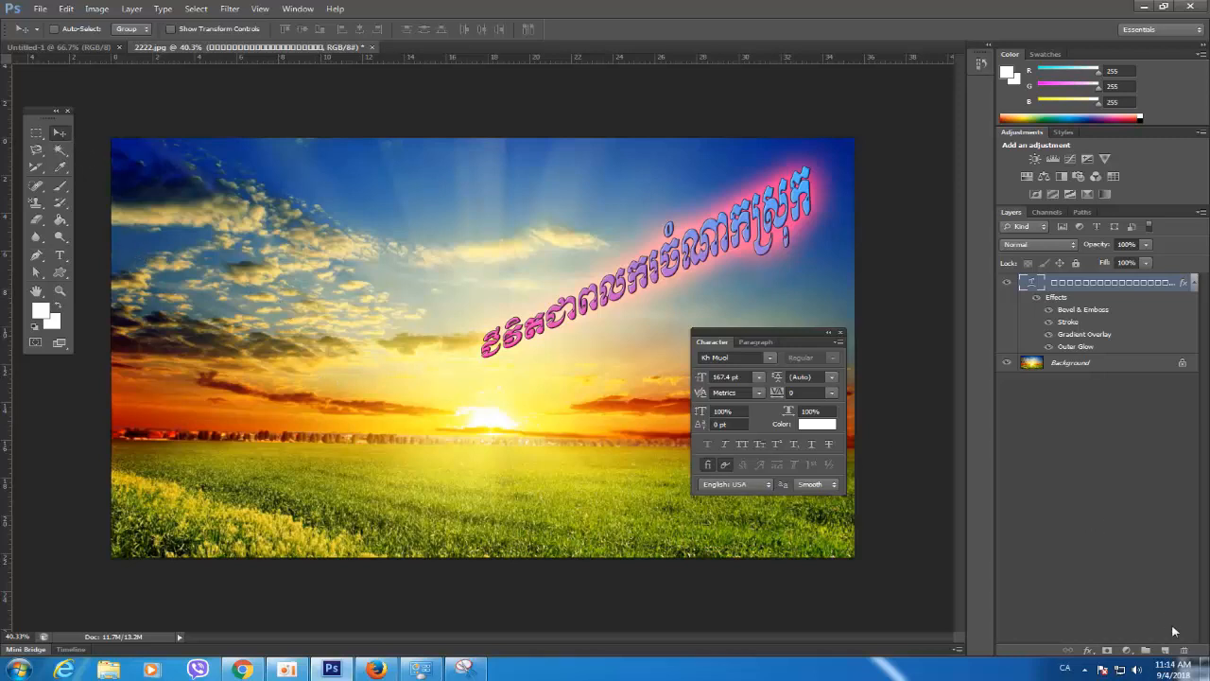
click(1165, 650)
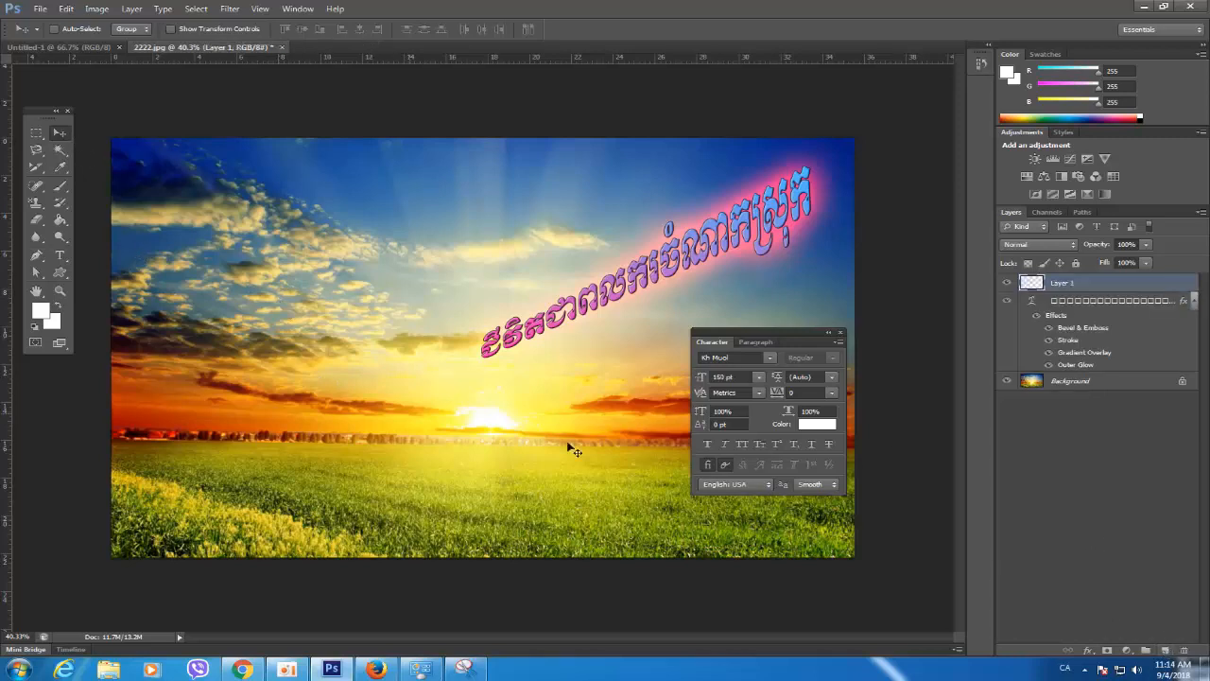
click(59, 256)
click(243, 506)
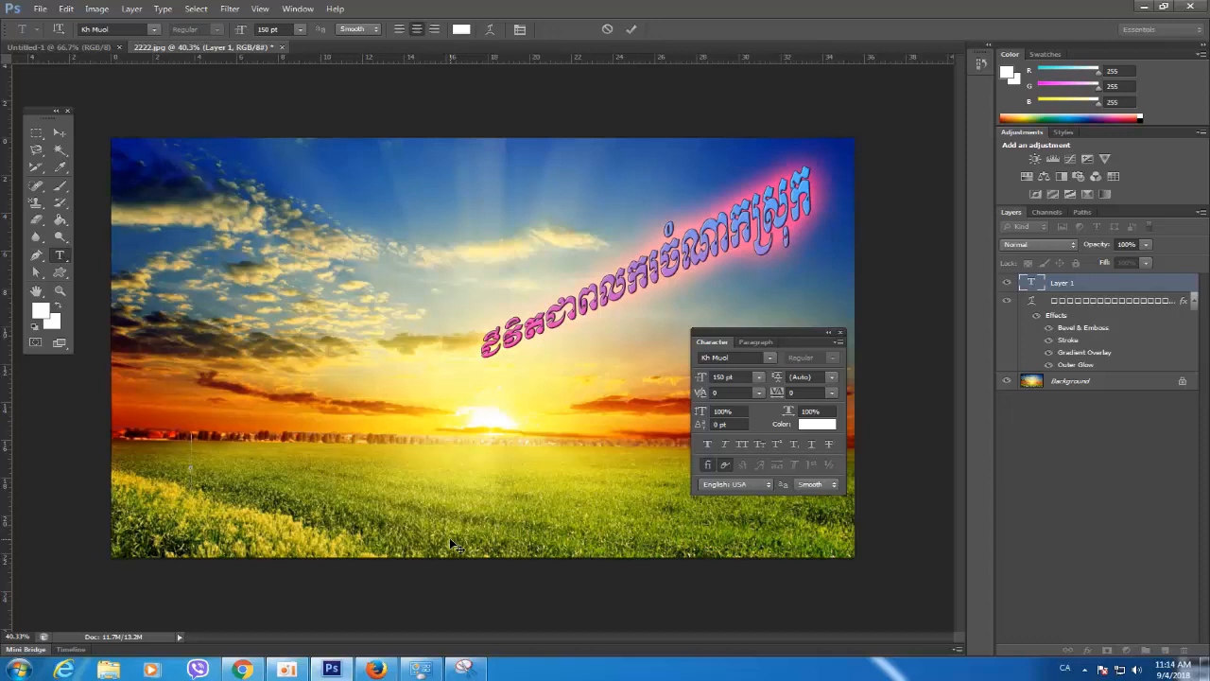
text(ទេ)
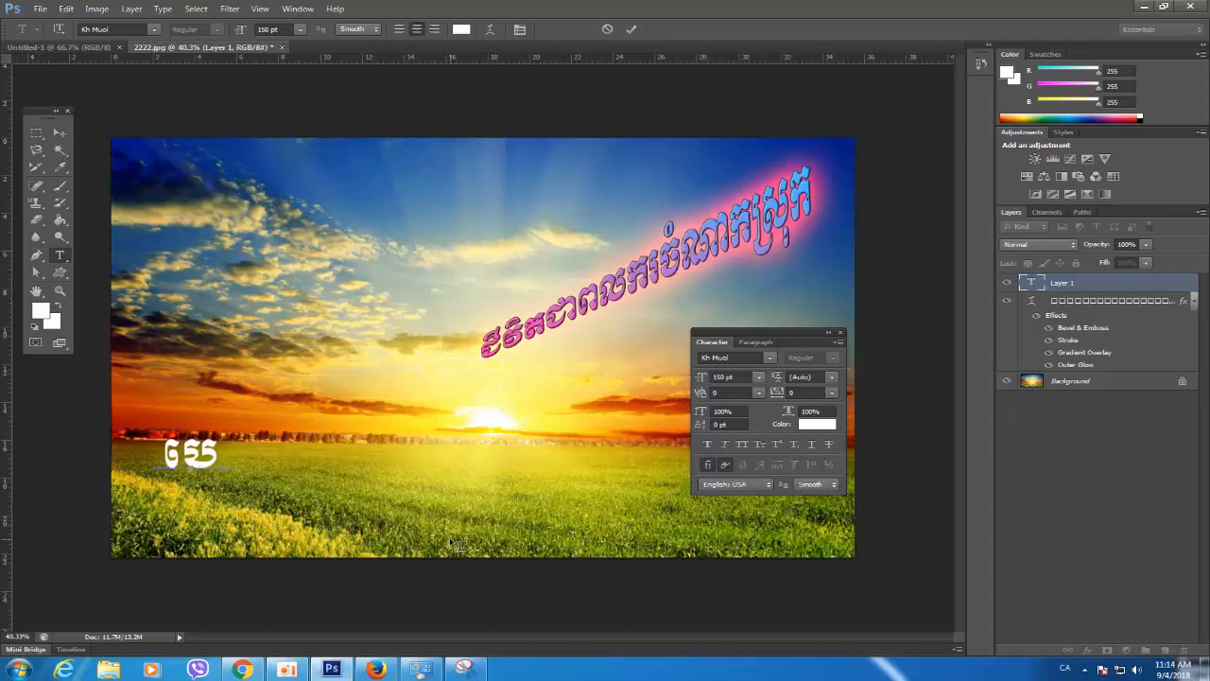
text(ះដូង)
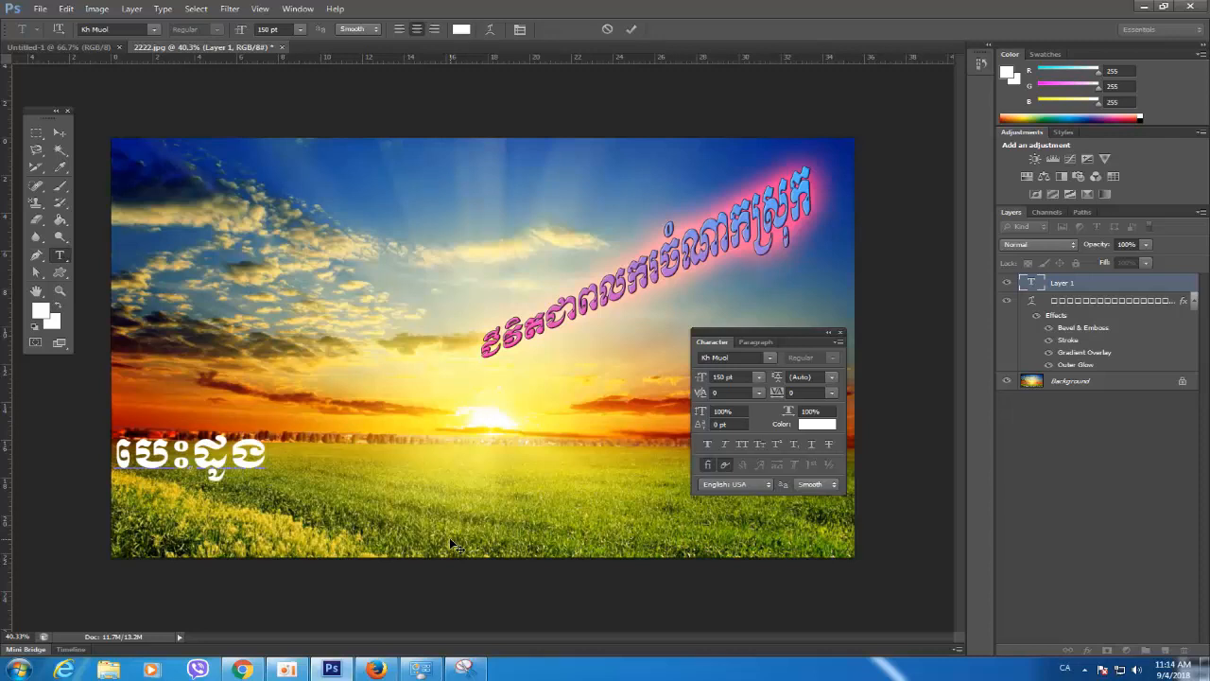
text(ខ្)
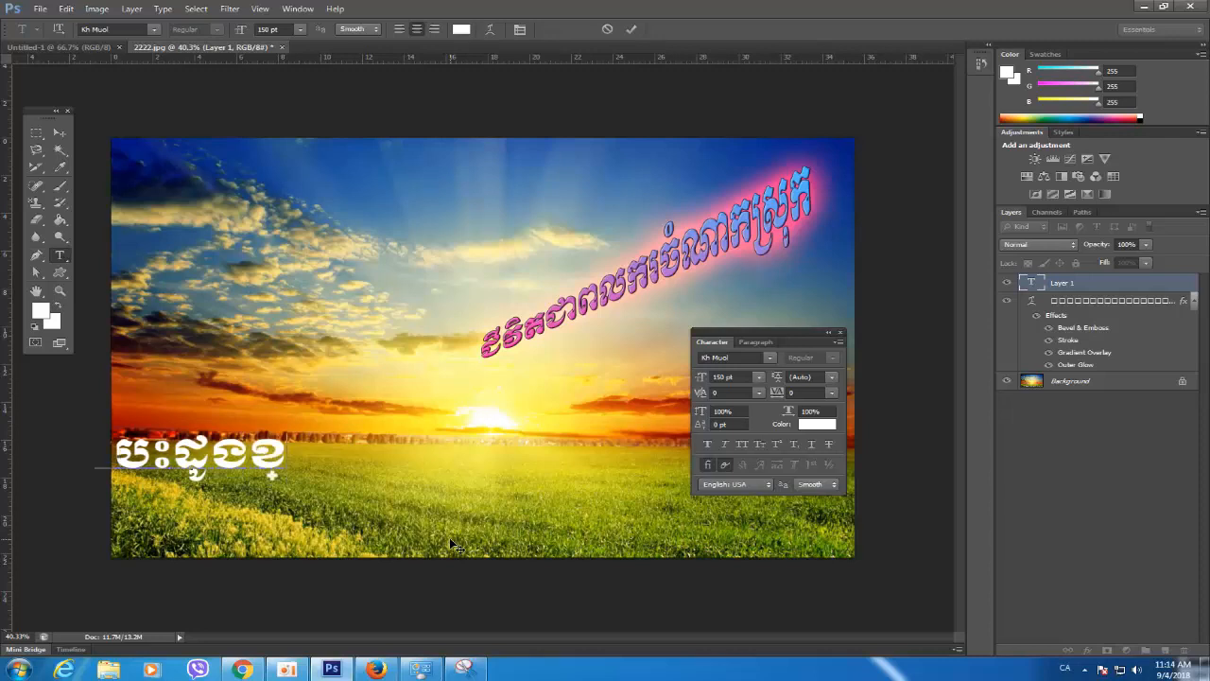
text(លែ)
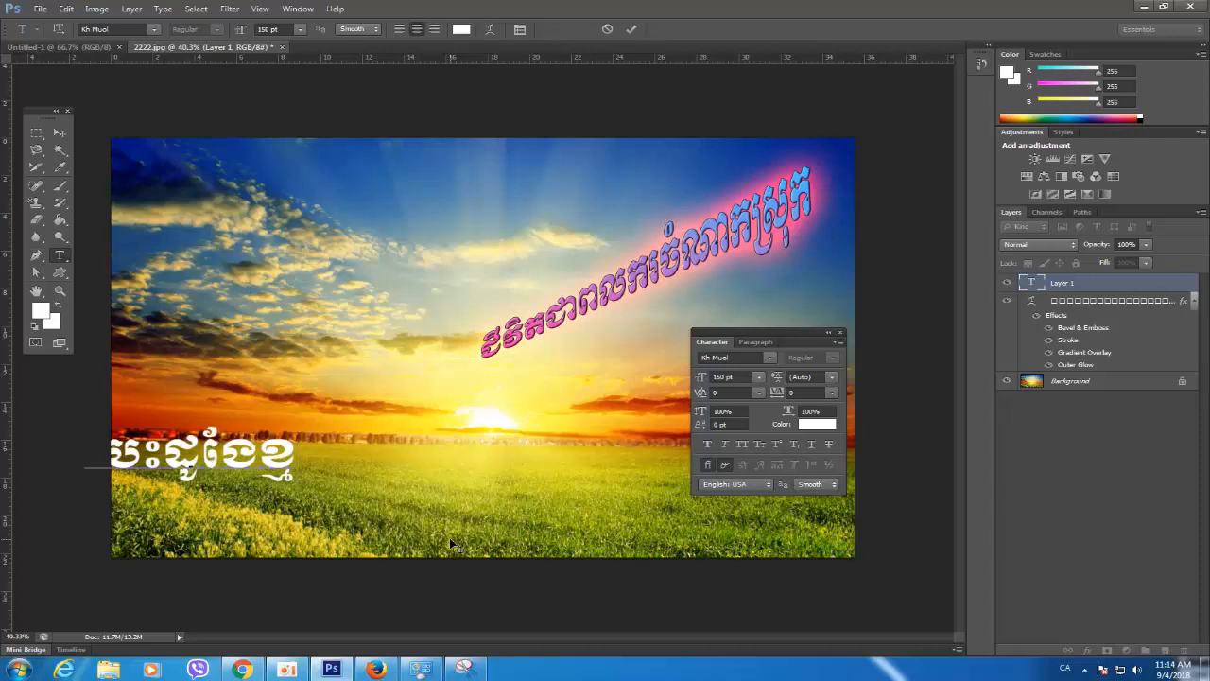
key(BackSpace)
key(BackSpace)
key(BackSpace)
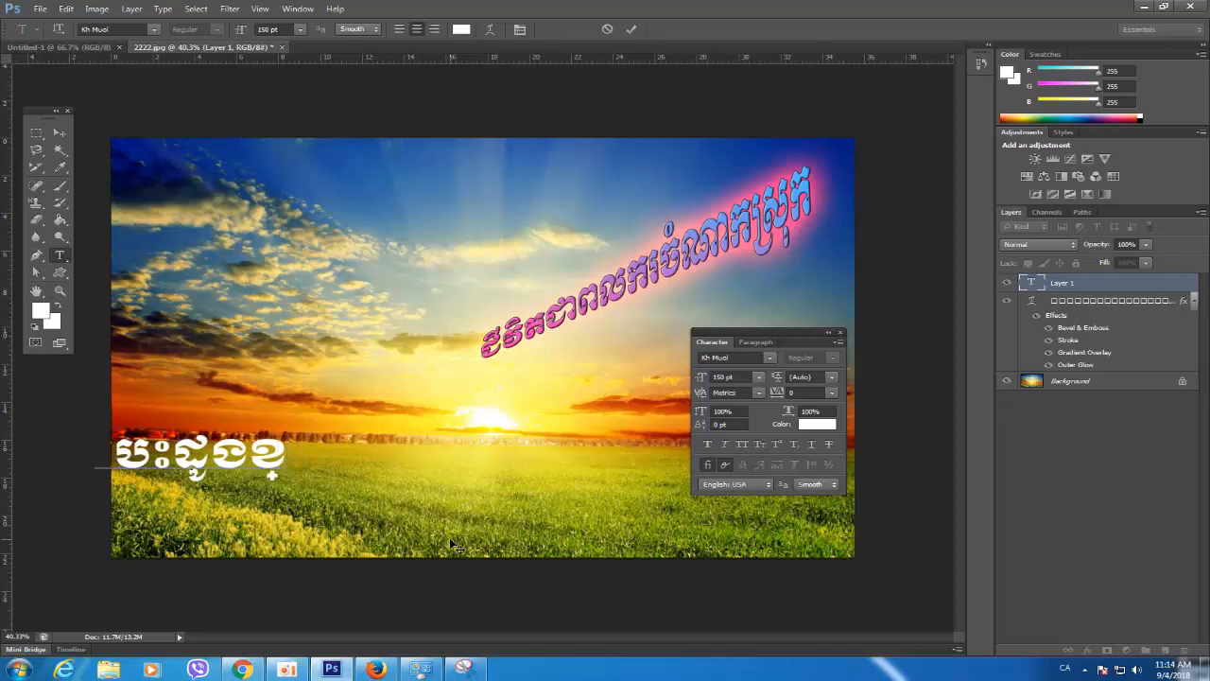
key(BackSpace)
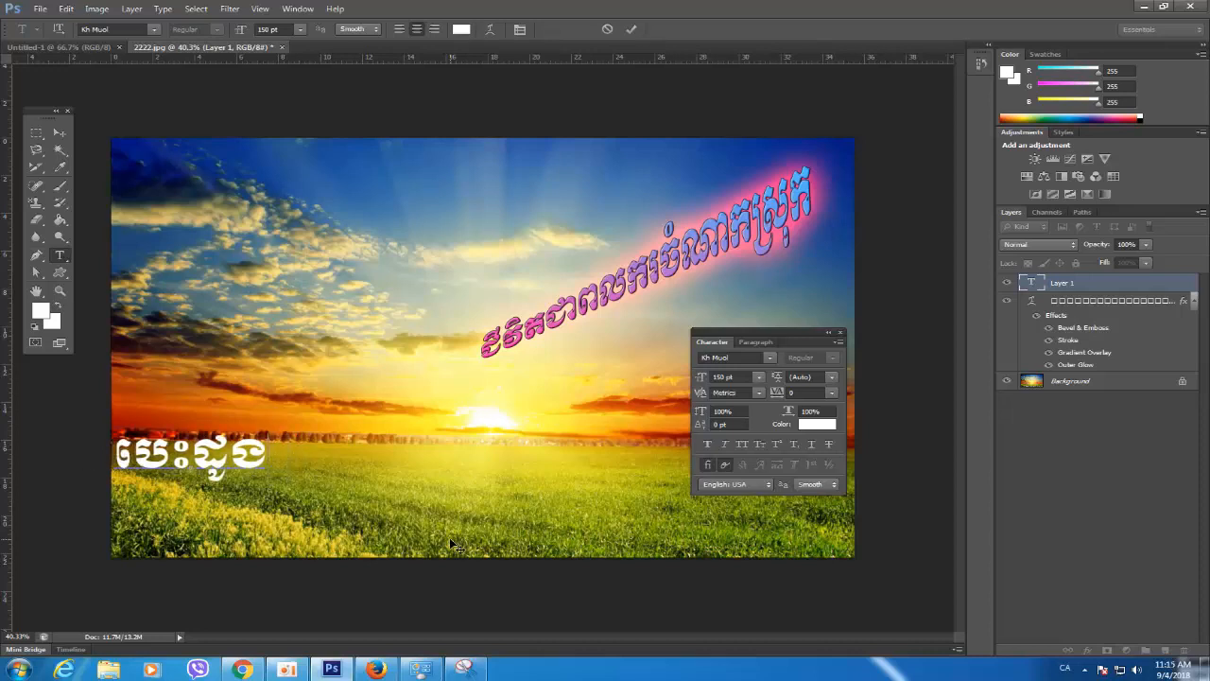
text(ខ្មែរ)
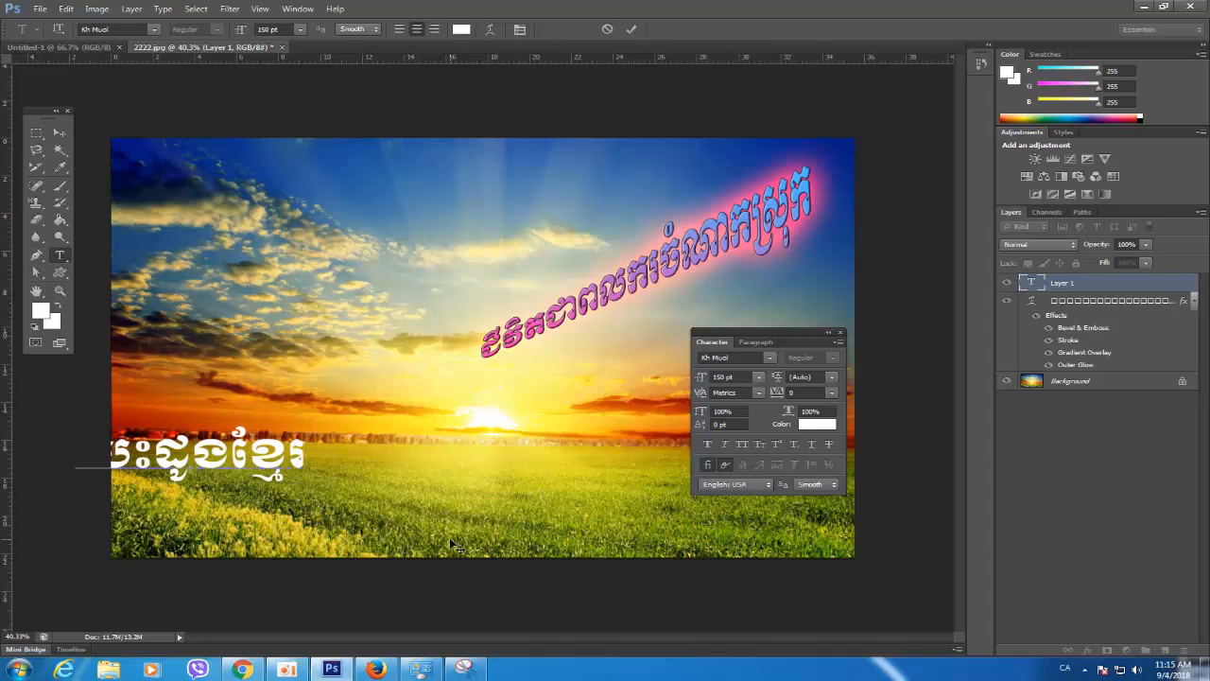
Move the new Khmer text fully inside the picture over the grass and set its font size to 250 pt
drag(322, 521, 424, 563)
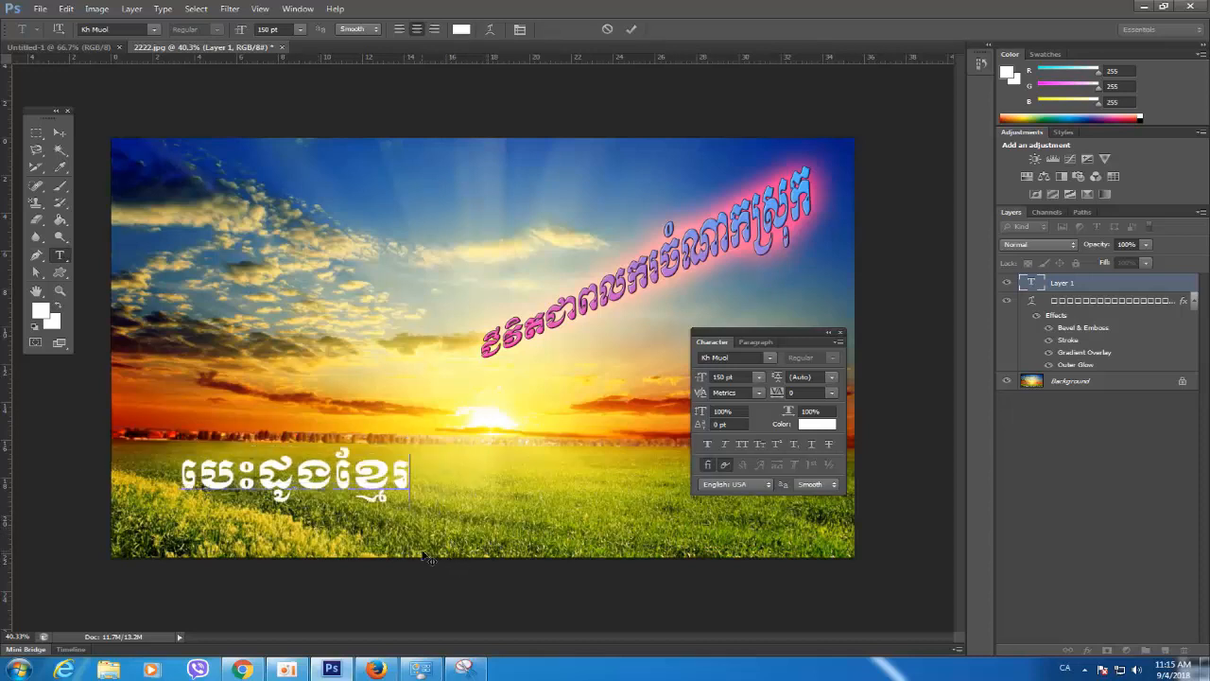
click(61, 133)
drag(351, 489, 347, 490)
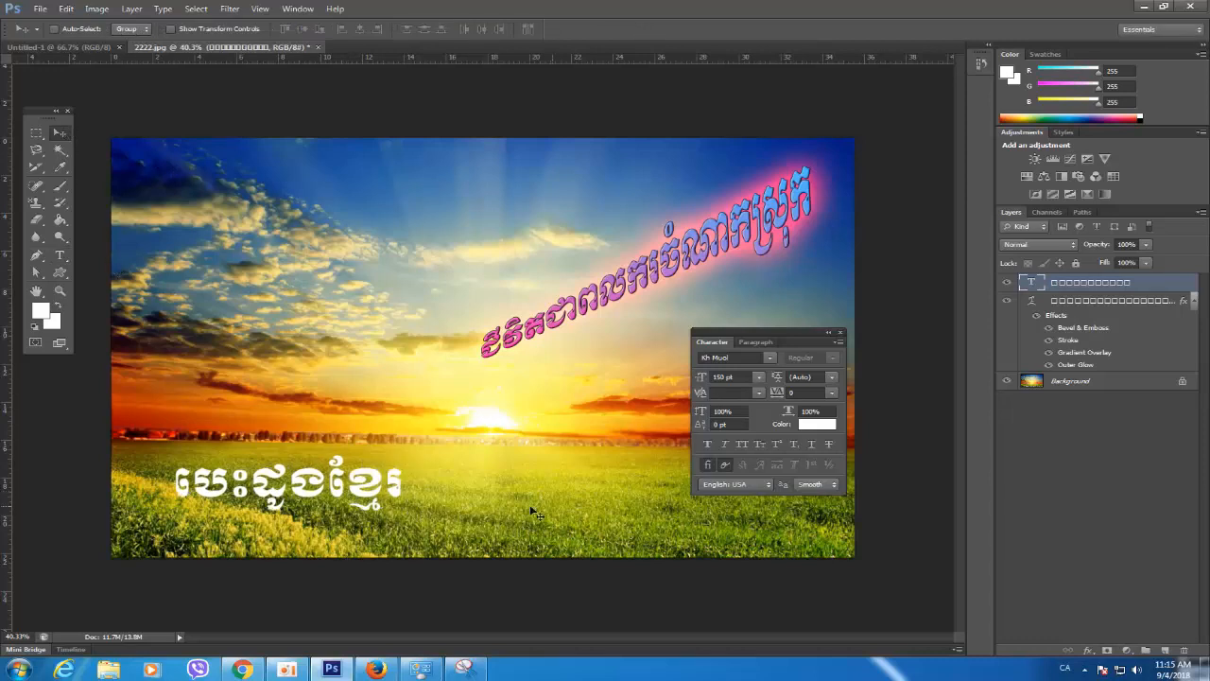
click(758, 376)
click(736, 376)
click(736, 376)
text(250)
key(Return)
drag(473, 477, 540, 484)
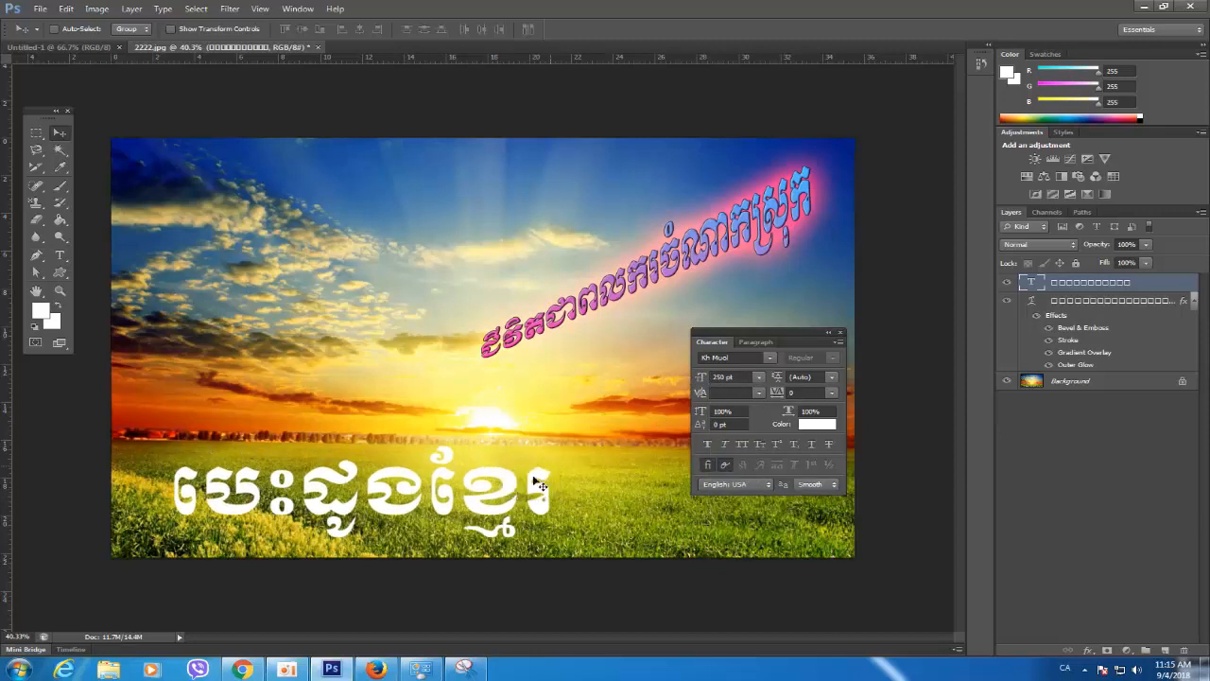
Add a smooth Inner Bevel to the new text with a depth of 949% and a size of about 10 px
right_click(1144, 287)
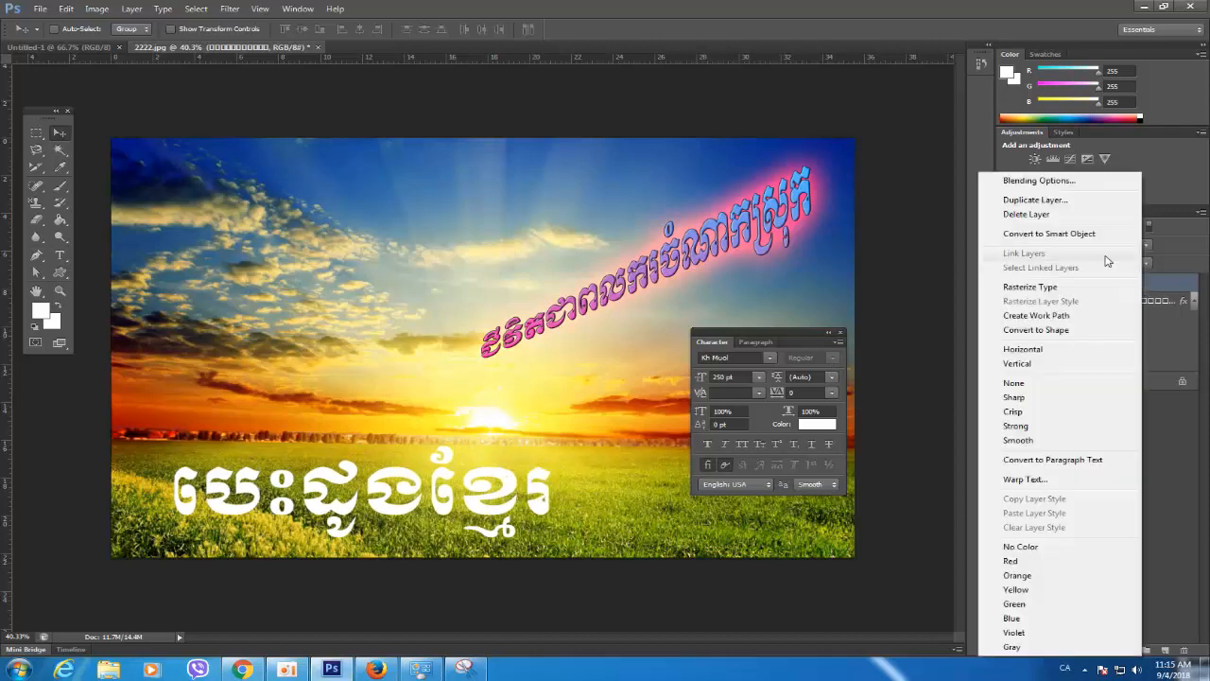
click(1050, 181)
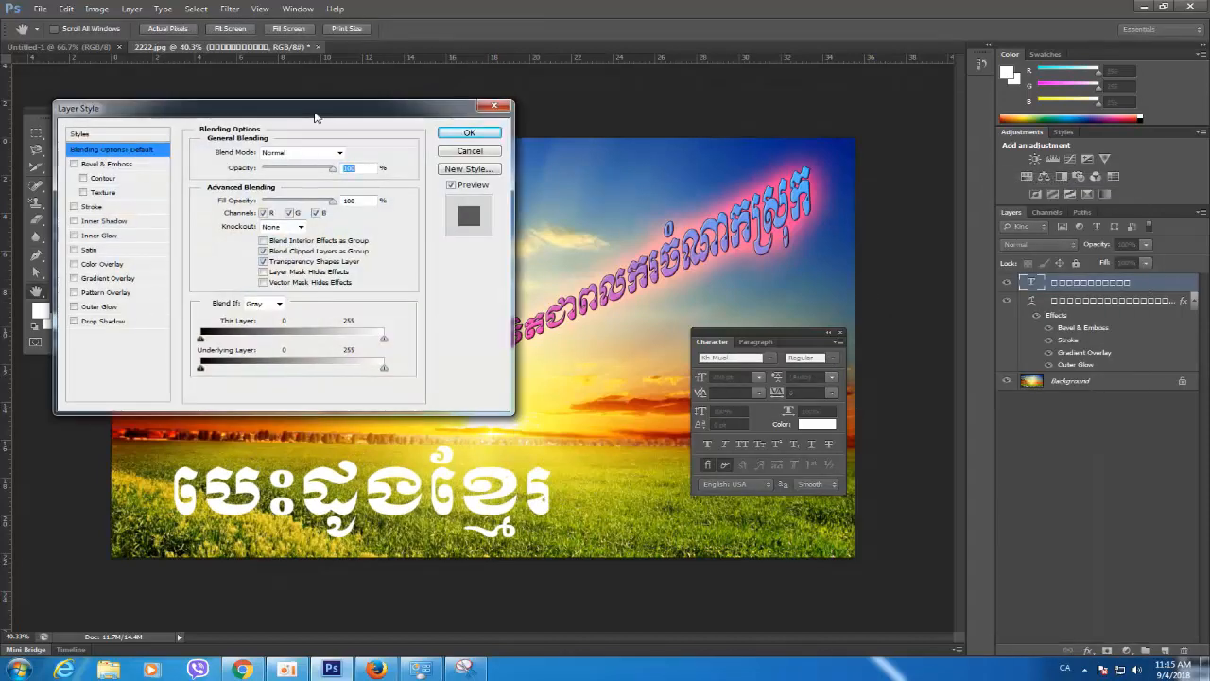
drag(317, 118, 309, 87)
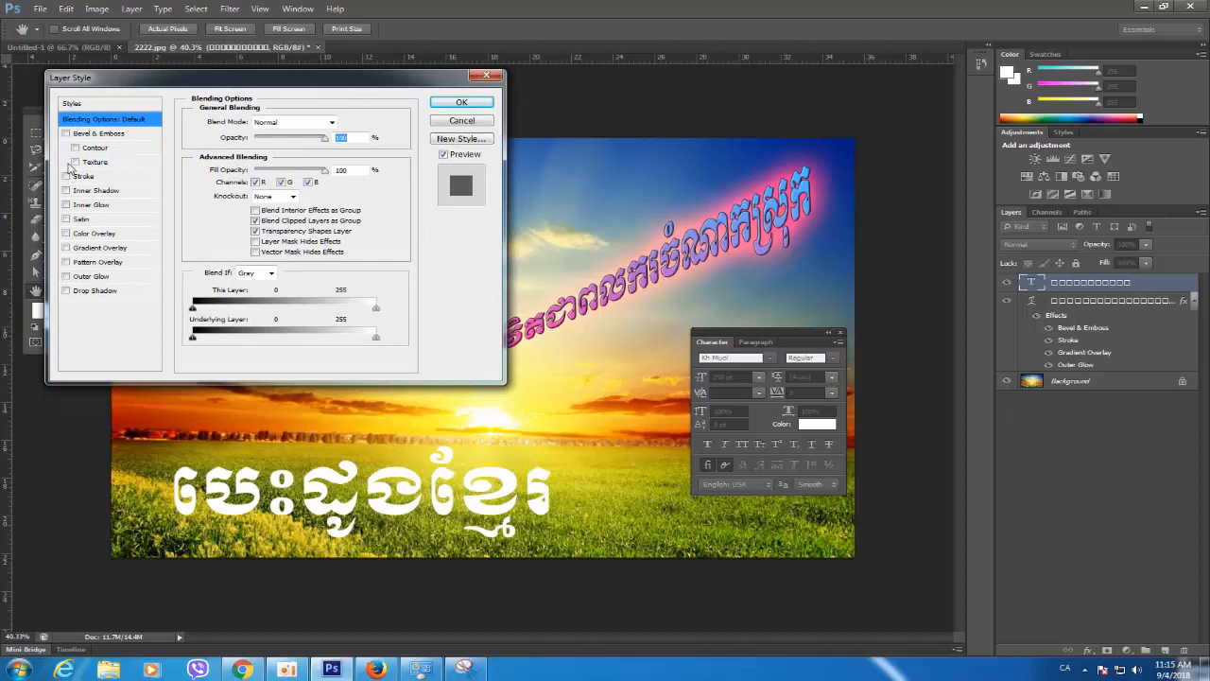
click(67, 134)
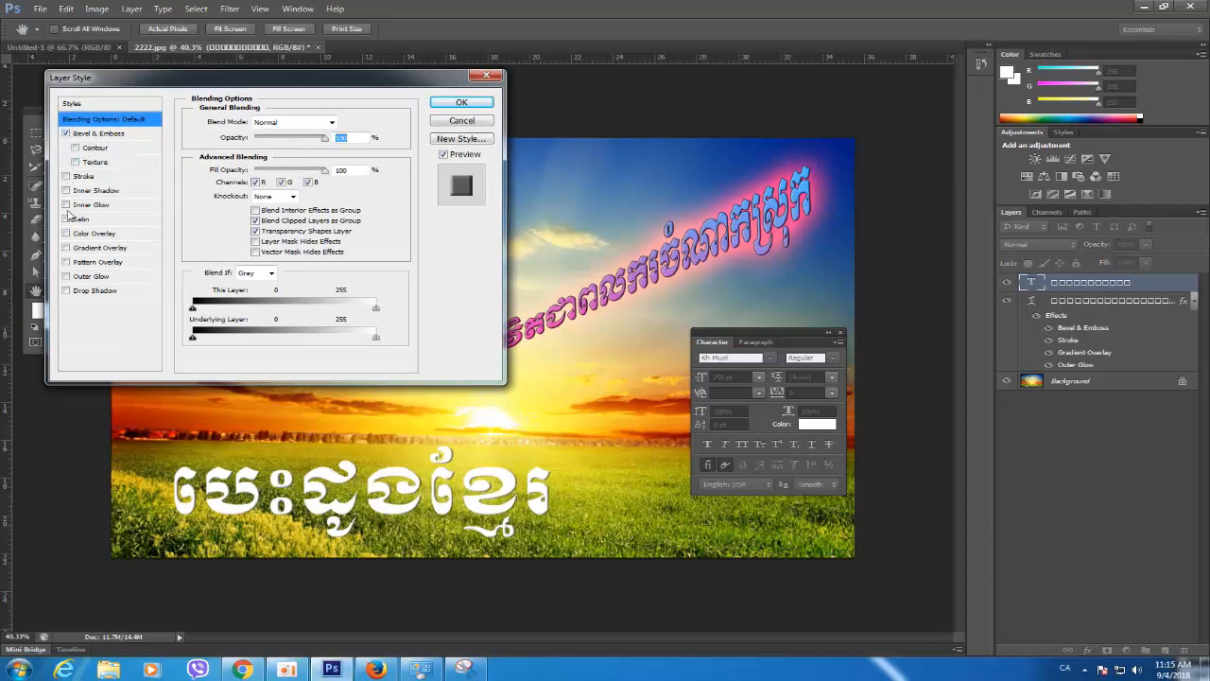
click(104, 133)
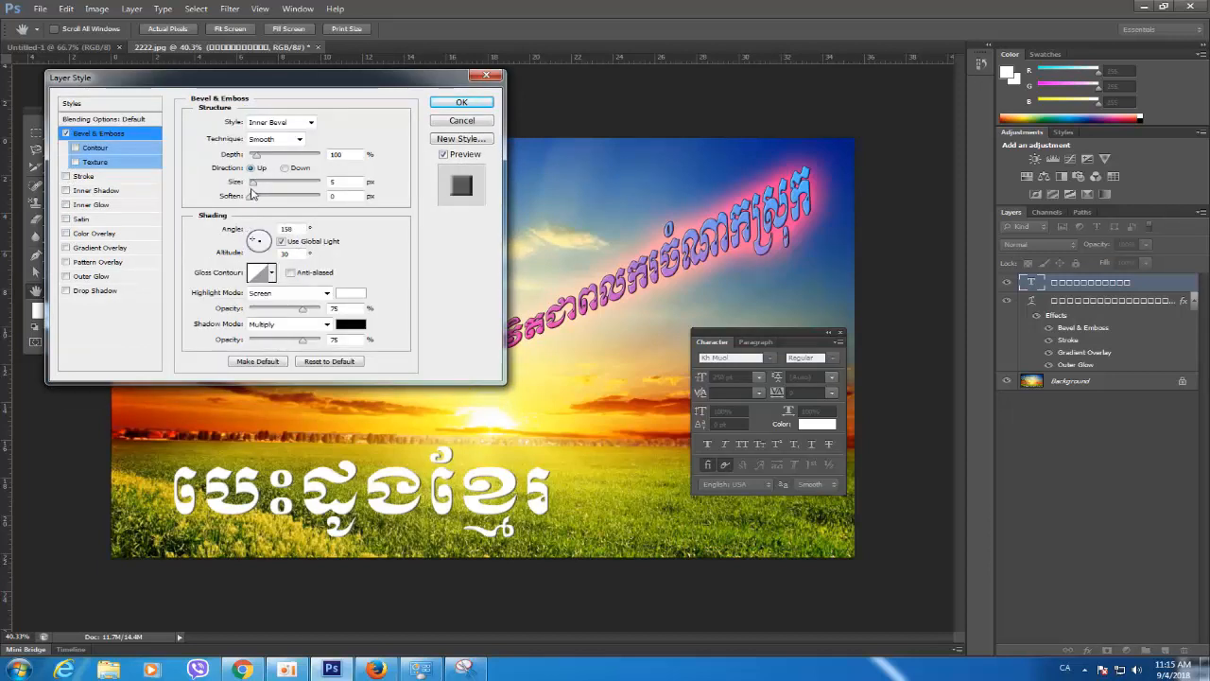
drag(258, 158, 318, 163)
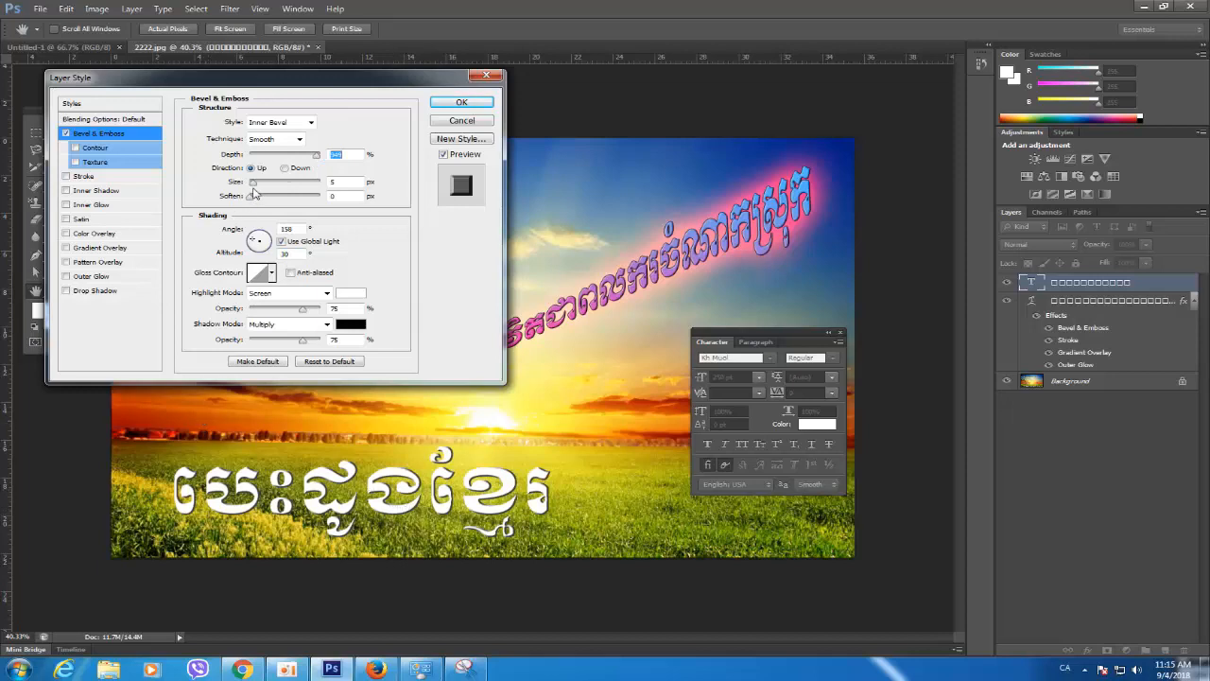
drag(254, 185, 260, 186)
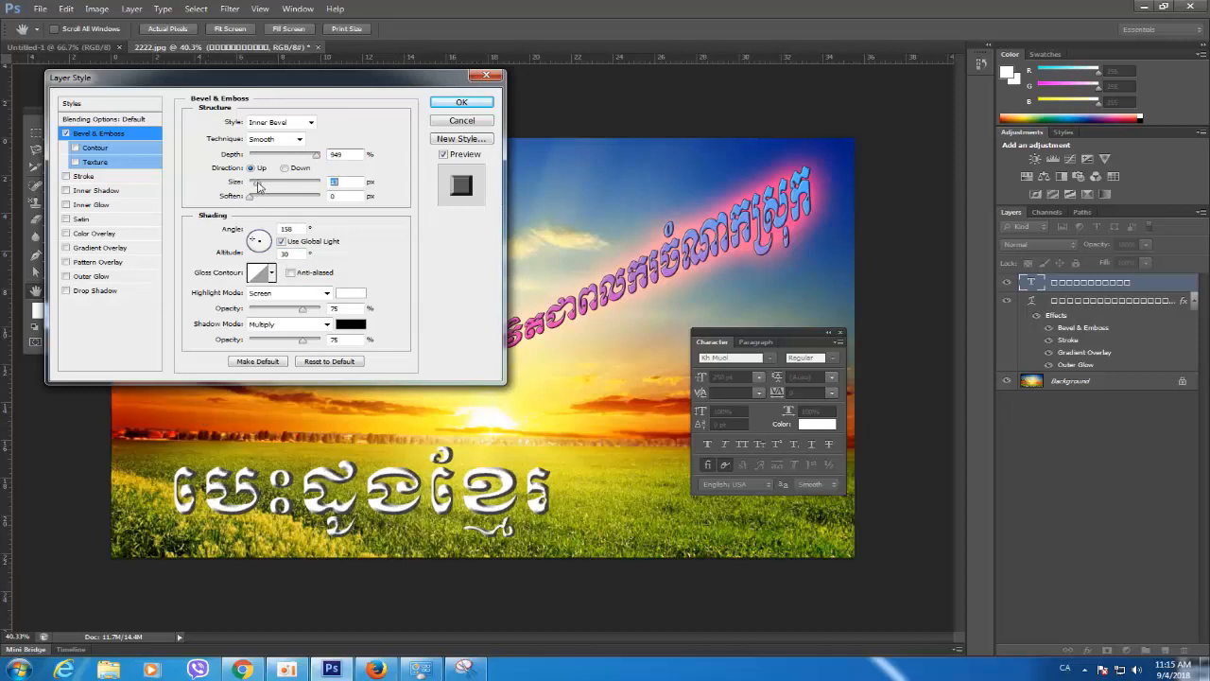
drag(259, 186, 258, 185)
drag(258, 186, 257, 186)
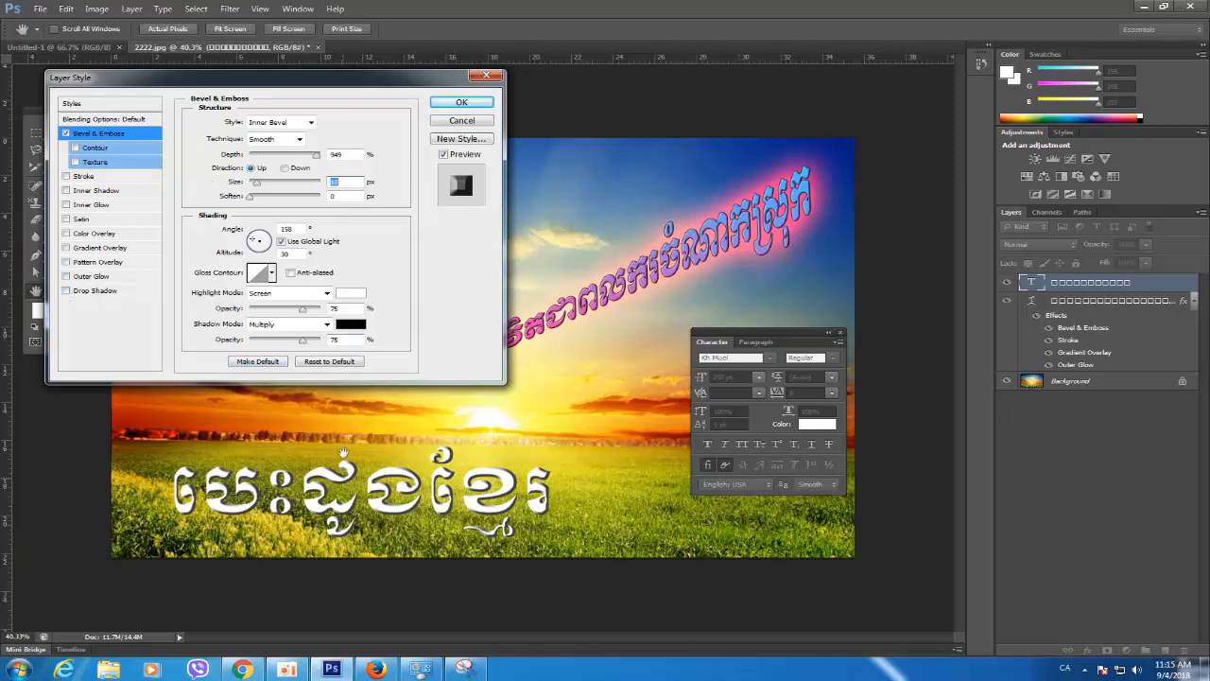
Add a Drop Shadow with 34% opacity, 90° angle, 24 px distance, 33% spread and 0 px size, and accept the layer style
click(67, 291)
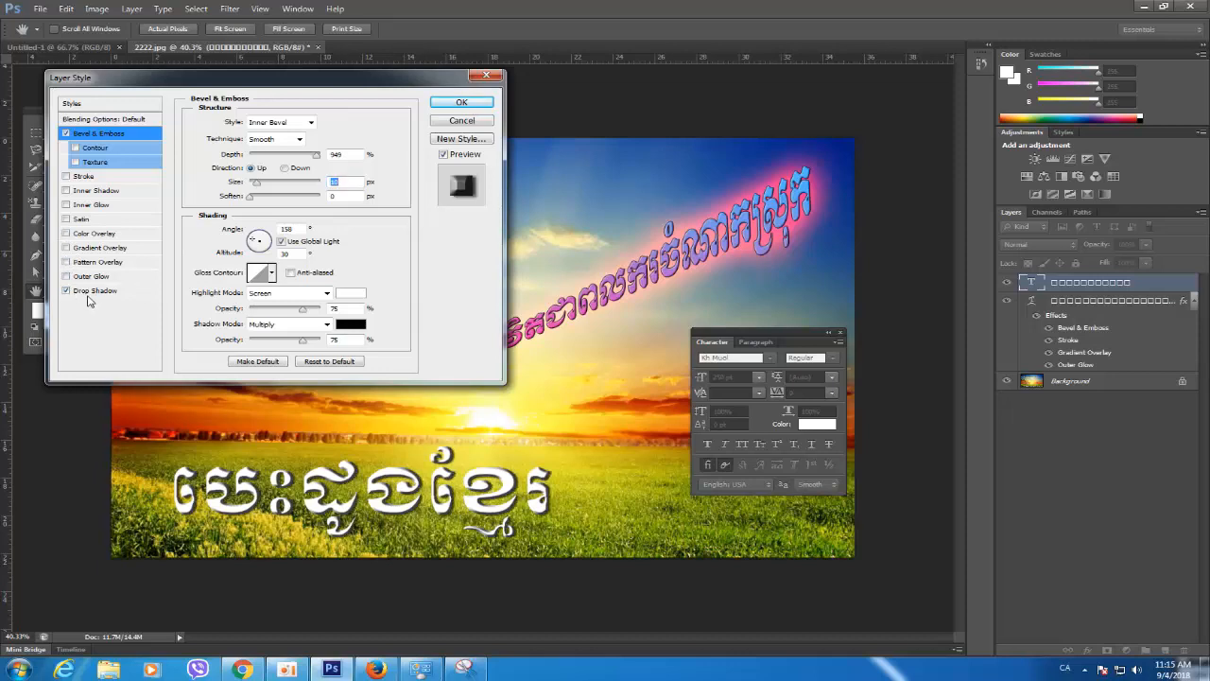
click(90, 292)
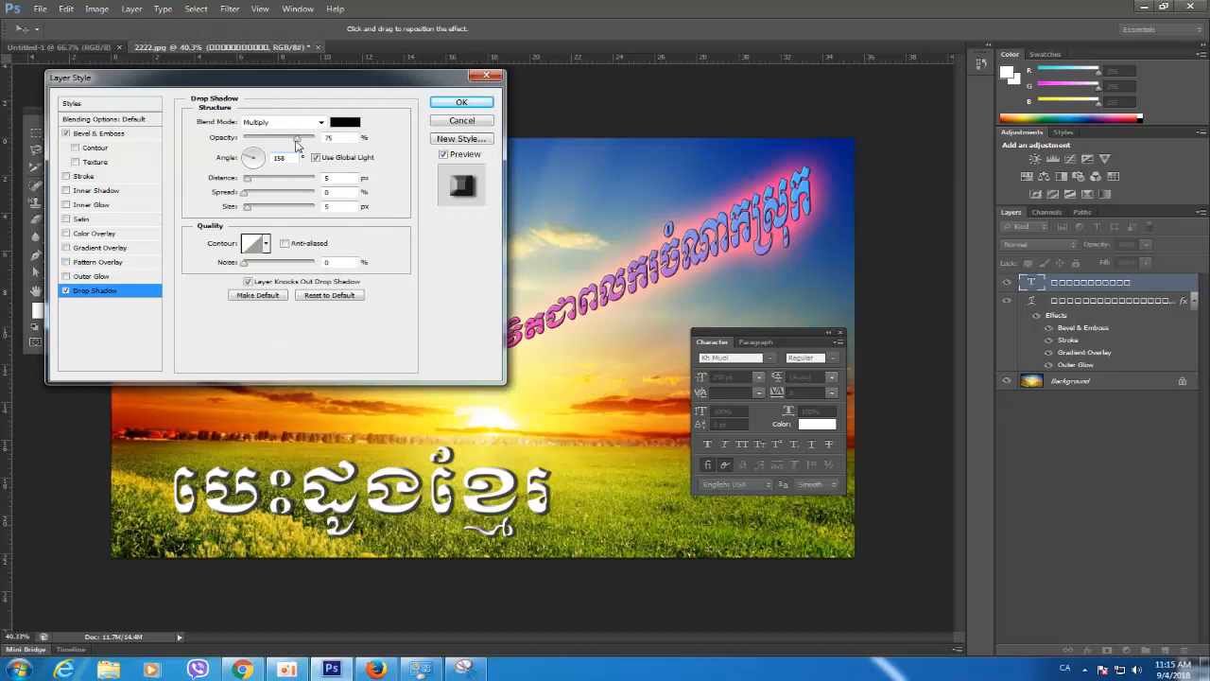
drag(248, 178, 266, 194)
drag(312, 138, 267, 142)
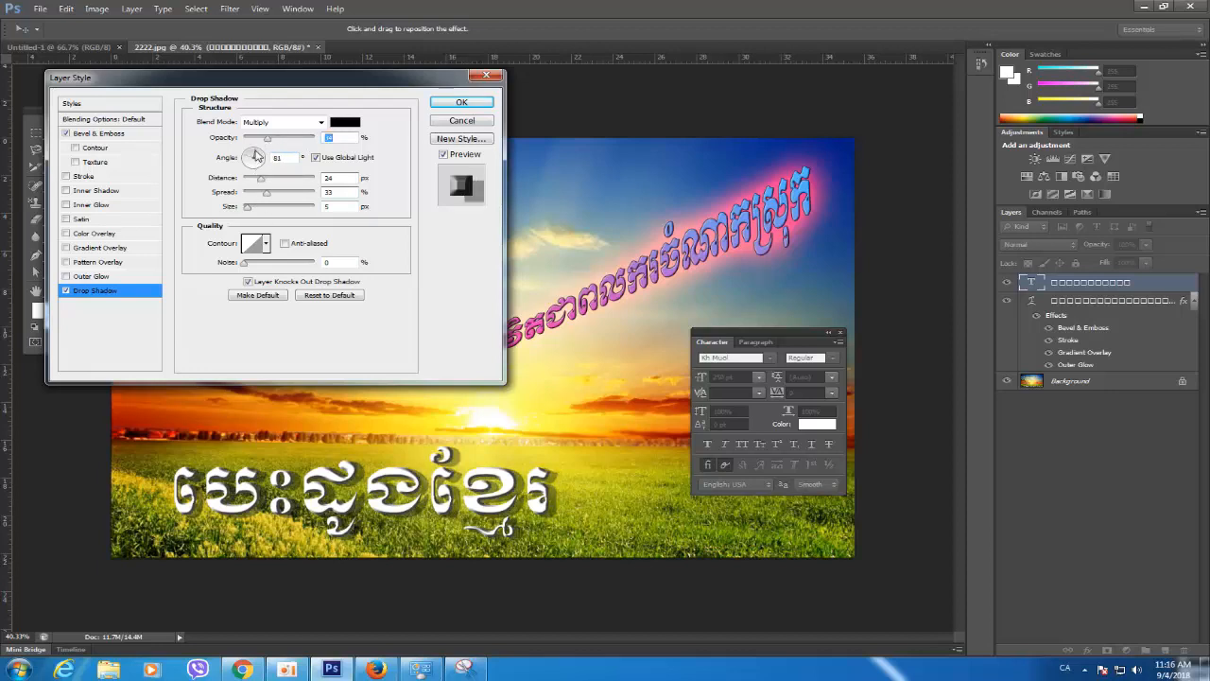
click(255, 155)
text(9)
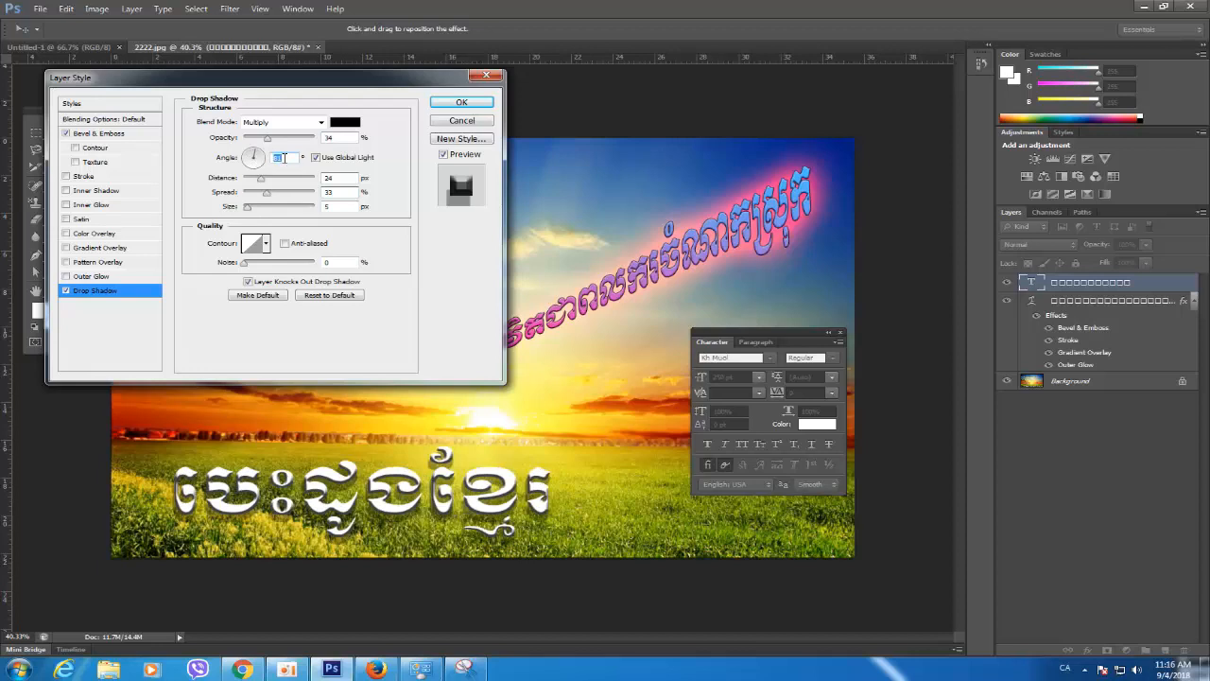
text(0)
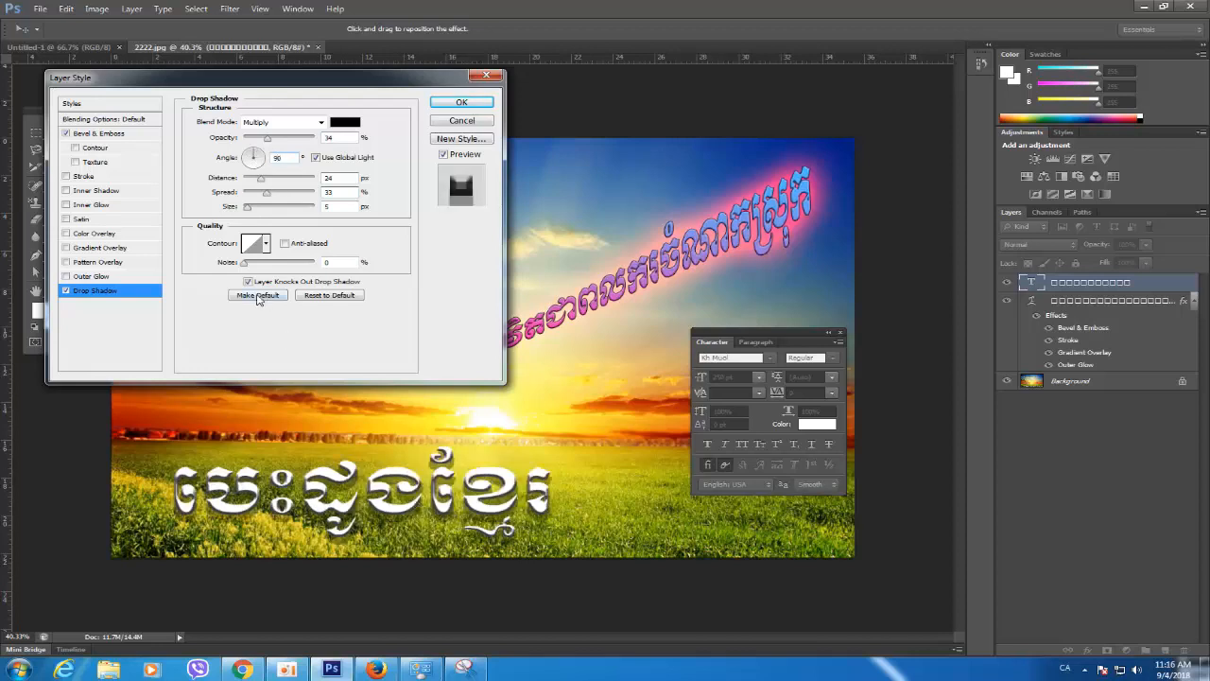
drag(248, 208, 236, 210)
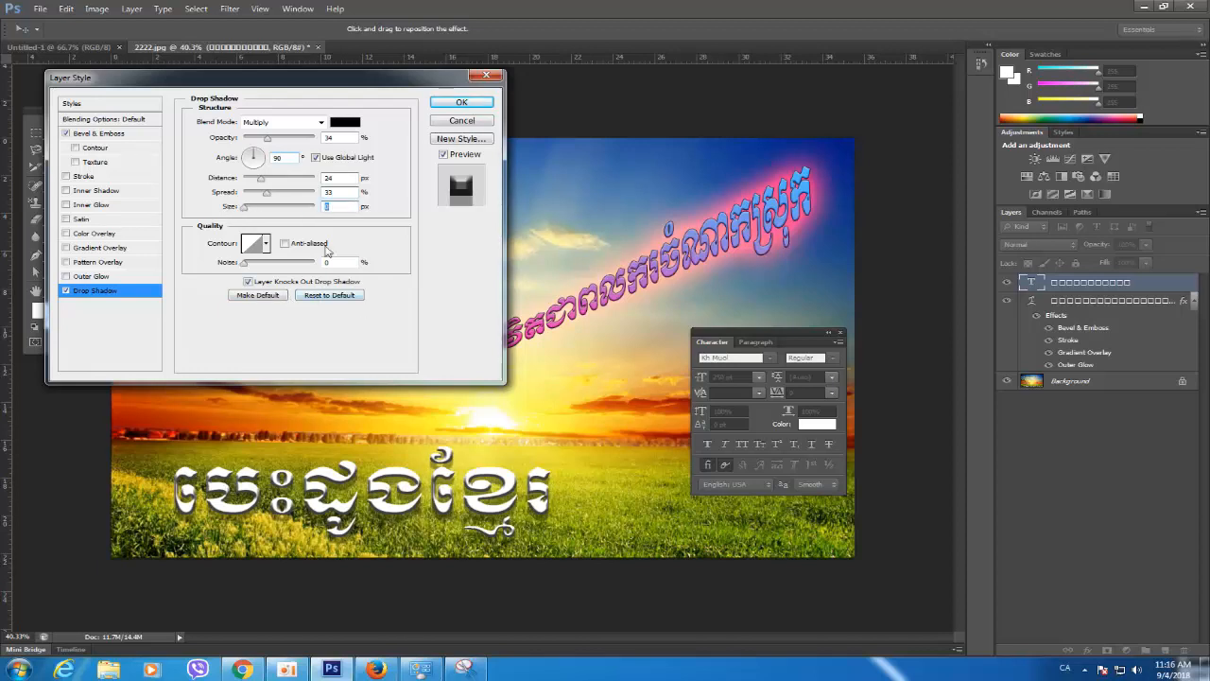
click(459, 102)
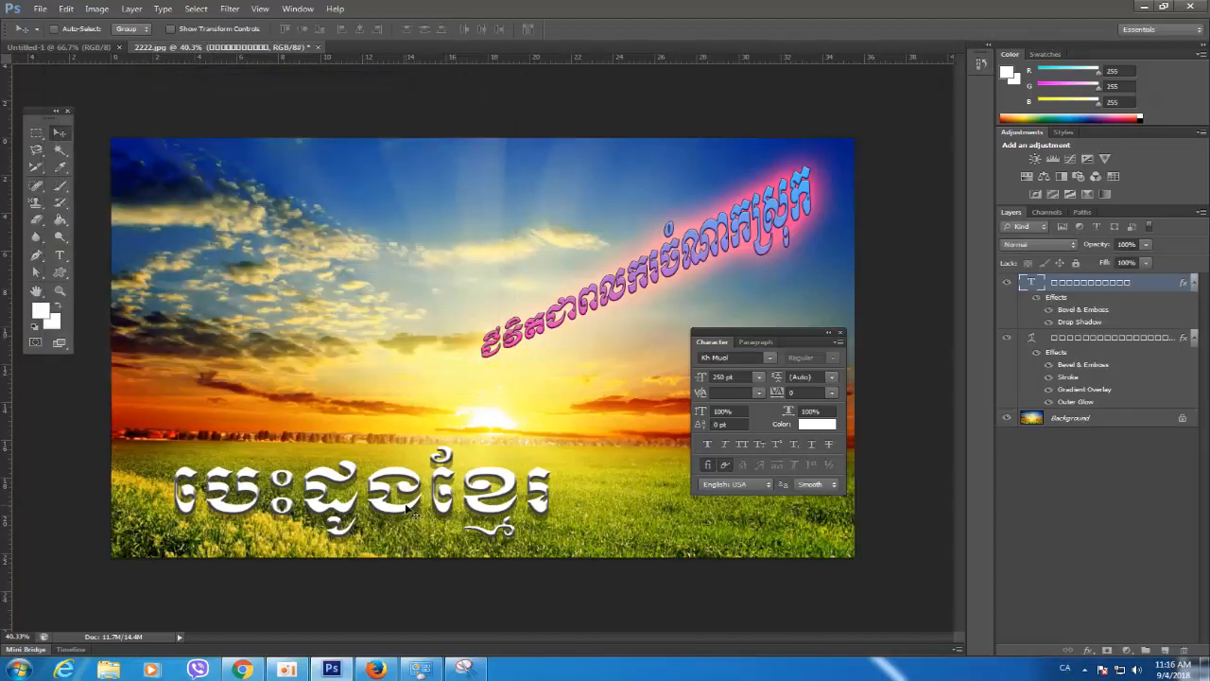
Move the character settings off the picture and examine the bevel and drop shadow on the lower text up close
drag(761, 333, 943, 247)
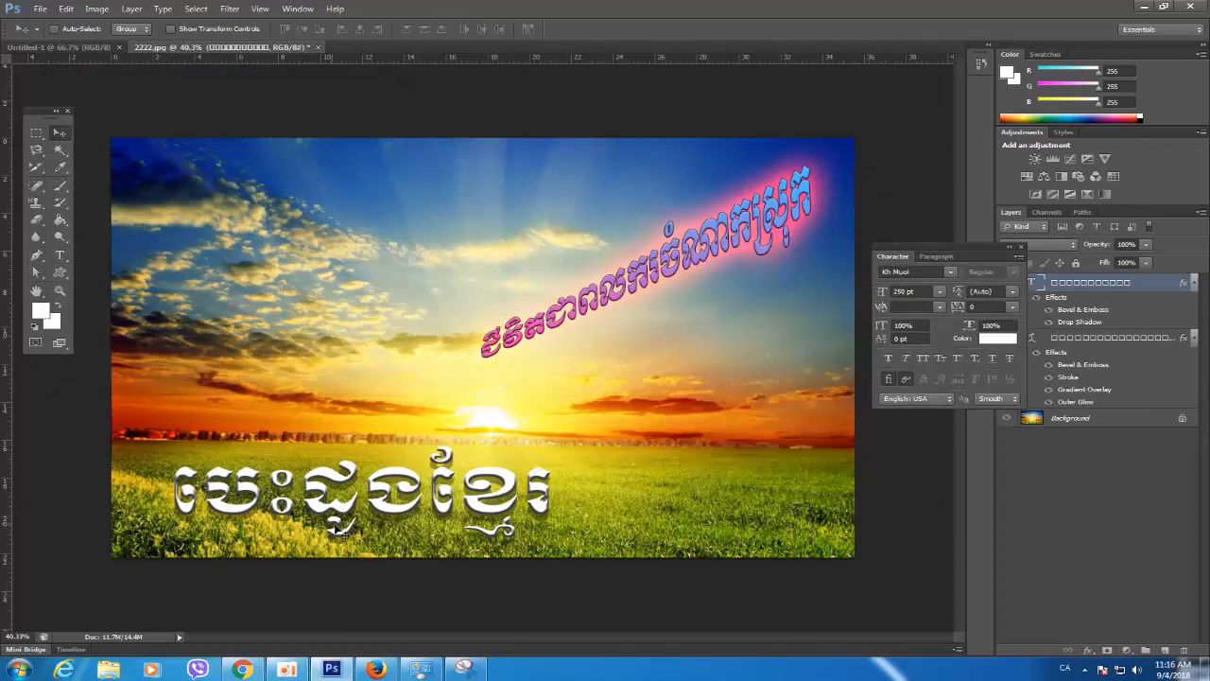
scroll(427, 568, up, 4)
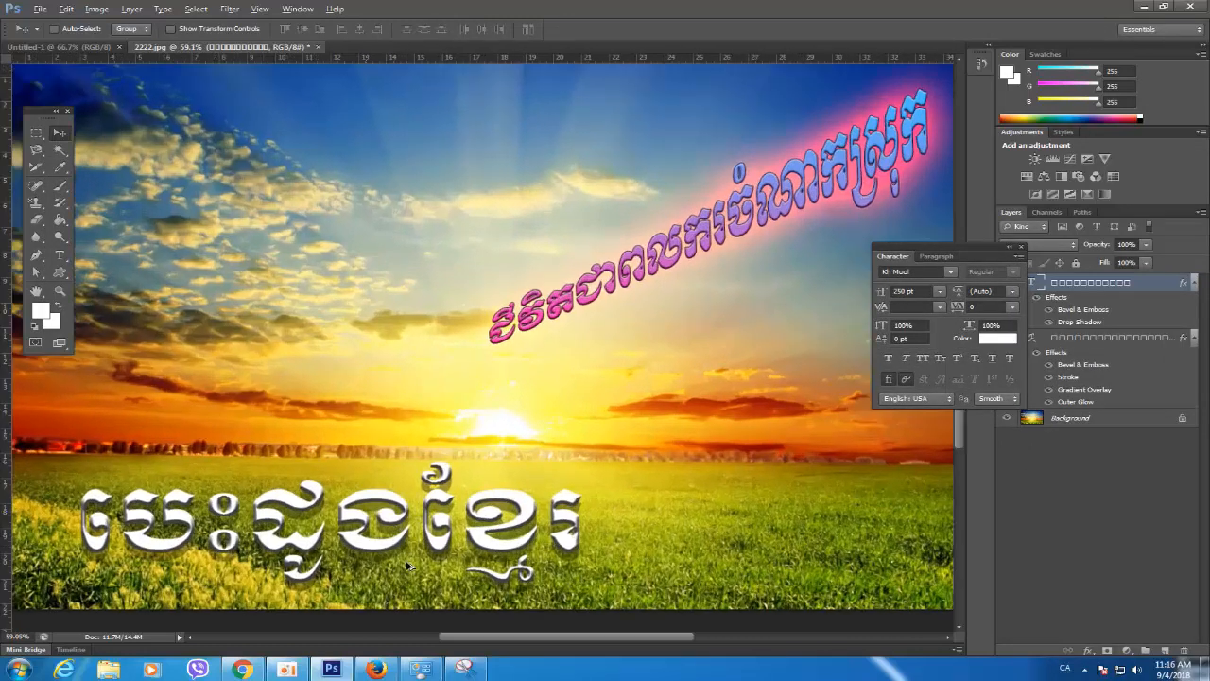
scroll(401, 559, up, 4)
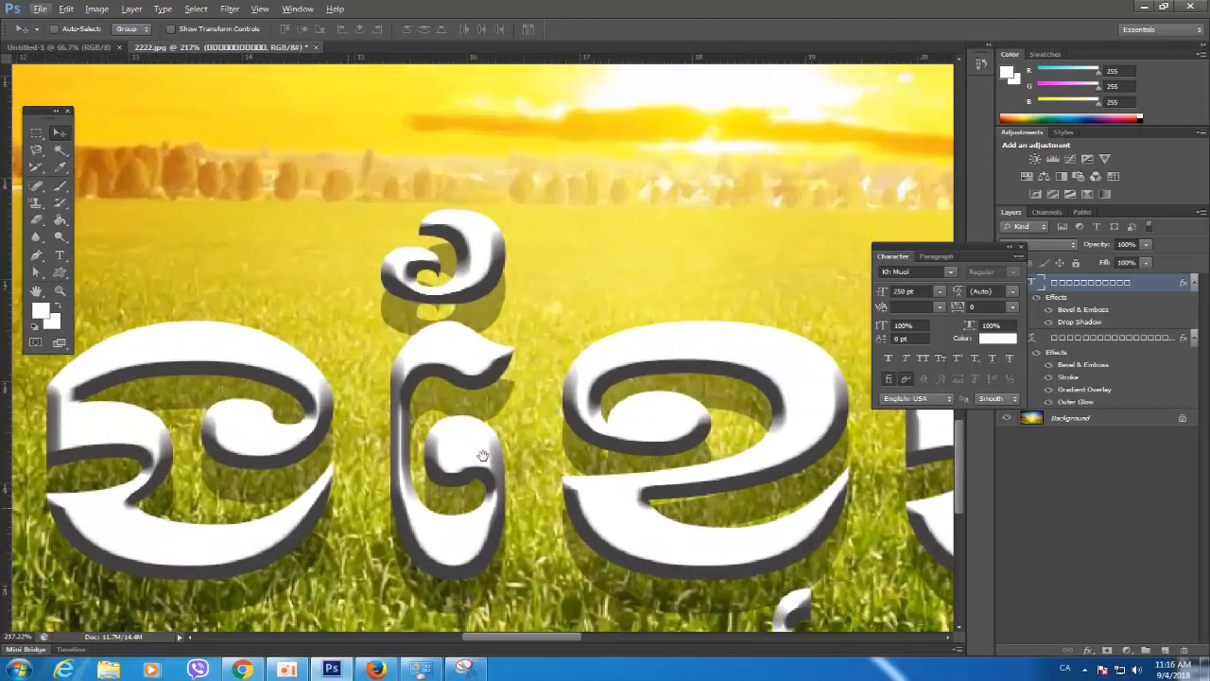
drag(482, 456, 632, 403)
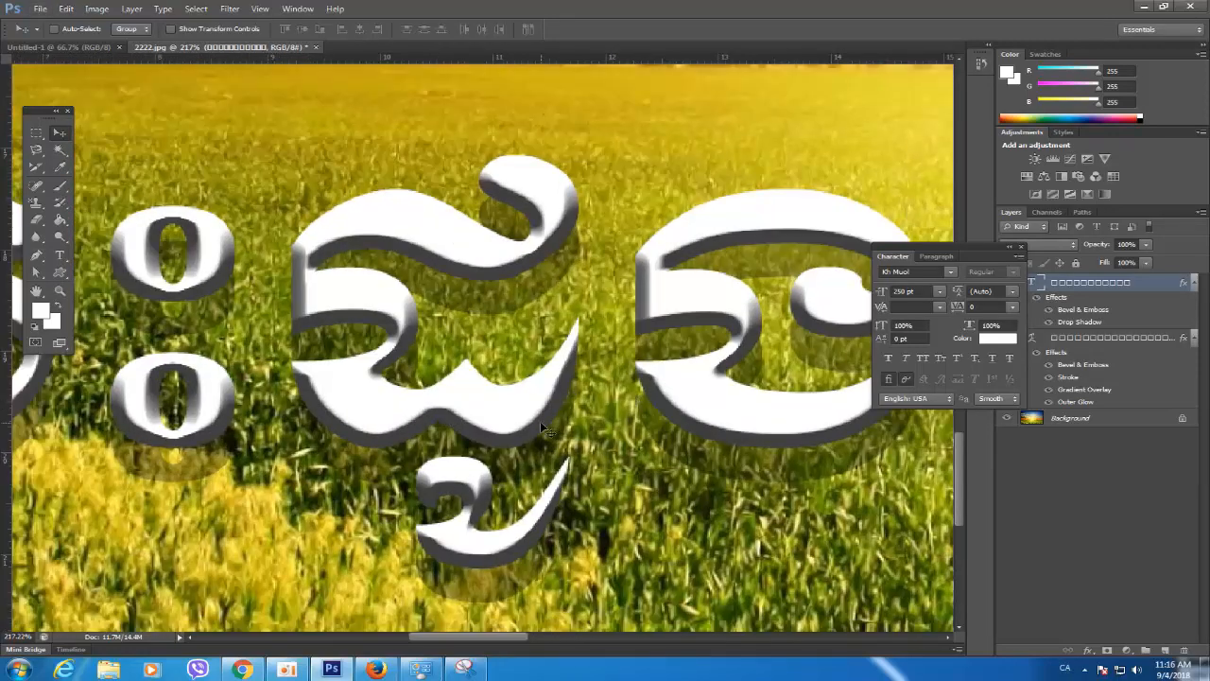
scroll(487, 435, down, 5)
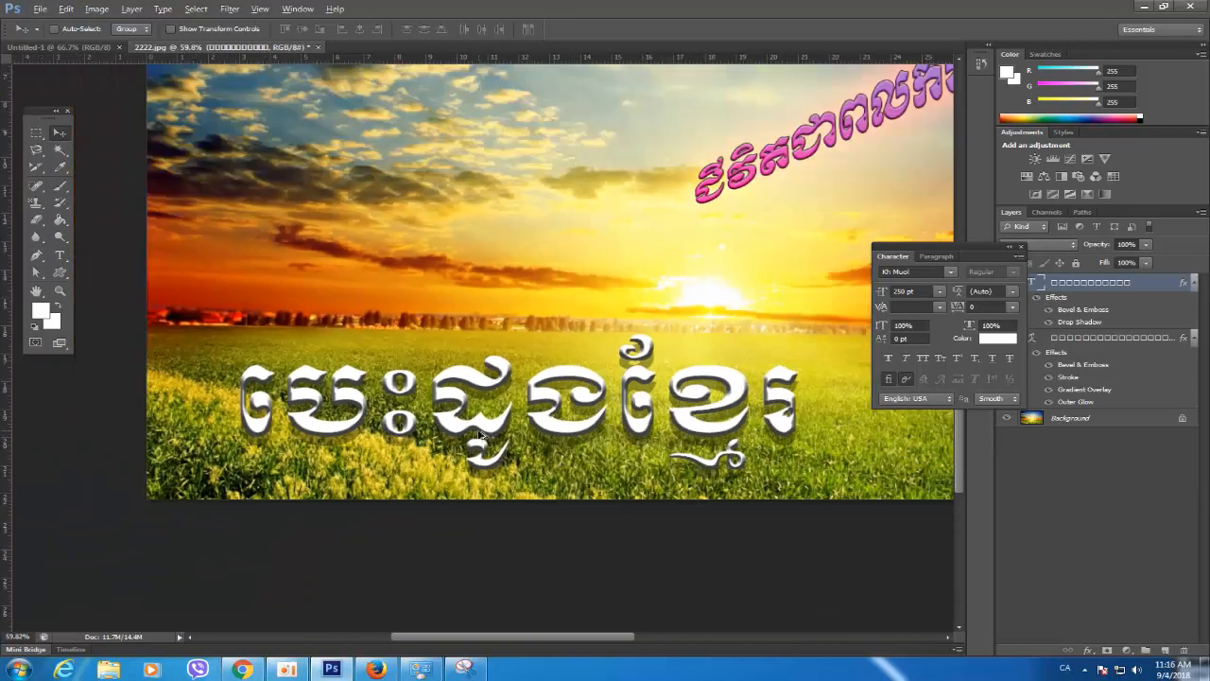
scroll(475, 428, up, 4)
scroll(478, 429, down, 4)
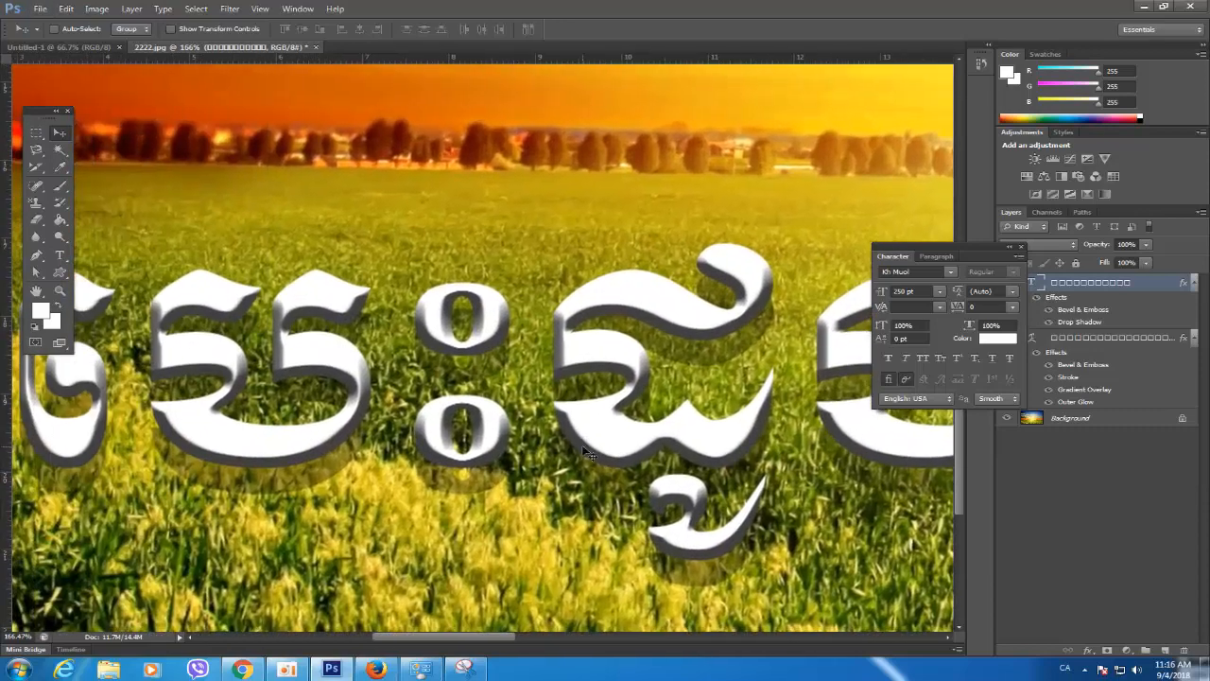
scroll(567, 476, down, 3)
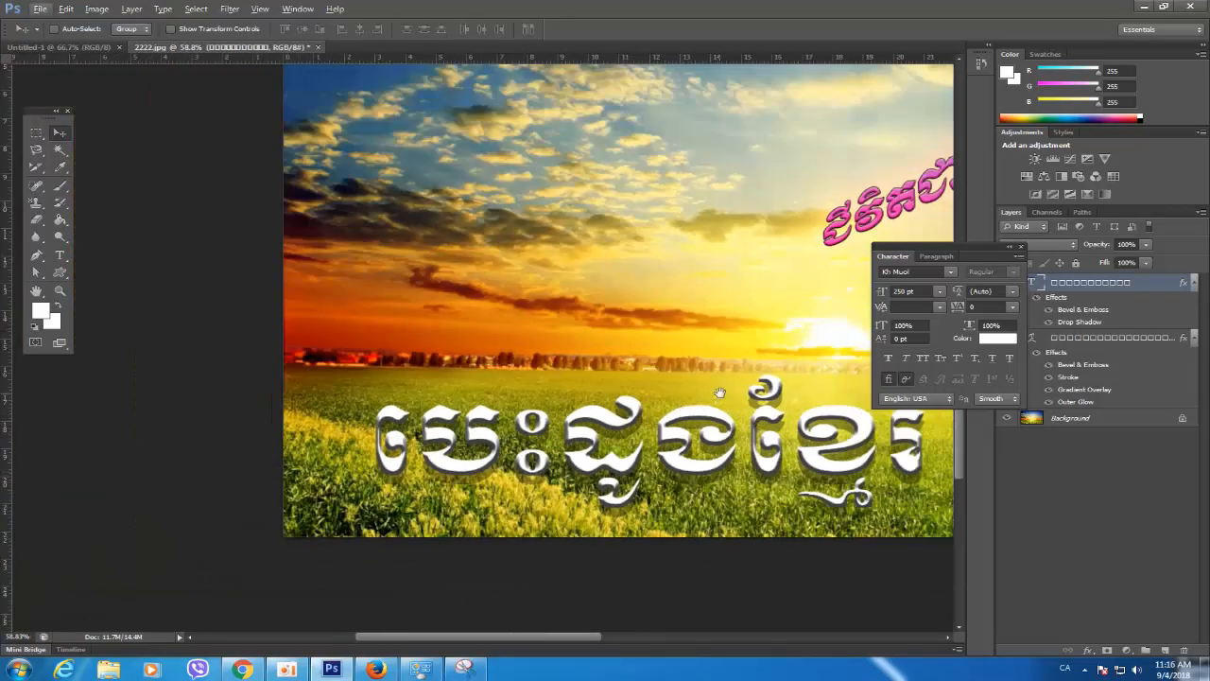
scroll(382, 357, up, 2)
scroll(388, 379, down, 2)
scroll(392, 499, up, 3)
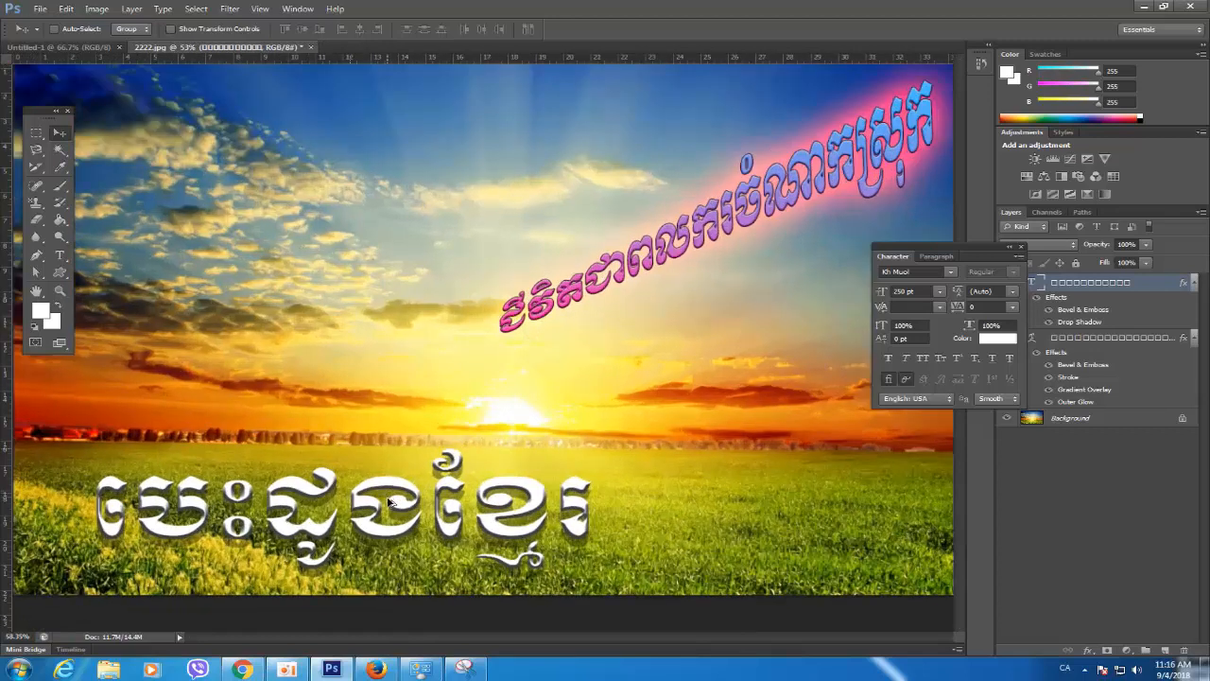
scroll(397, 515, down, 3)
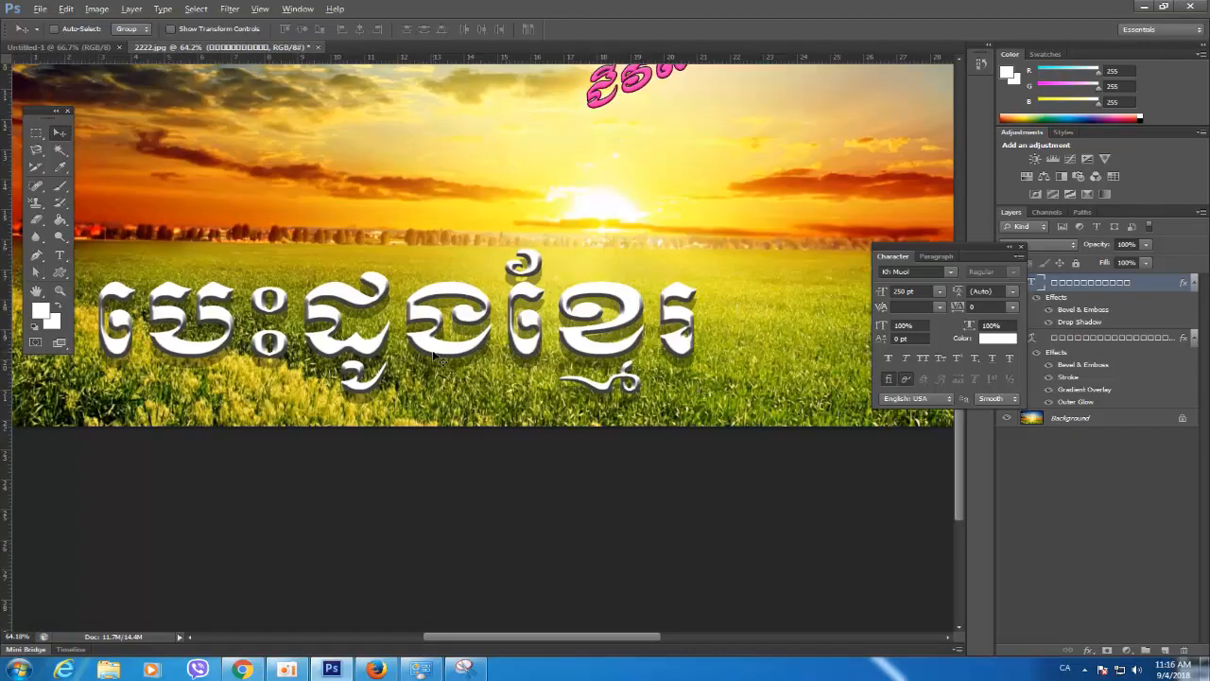
scroll(466, 378, up, 2)
scroll(466, 379, down, 3)
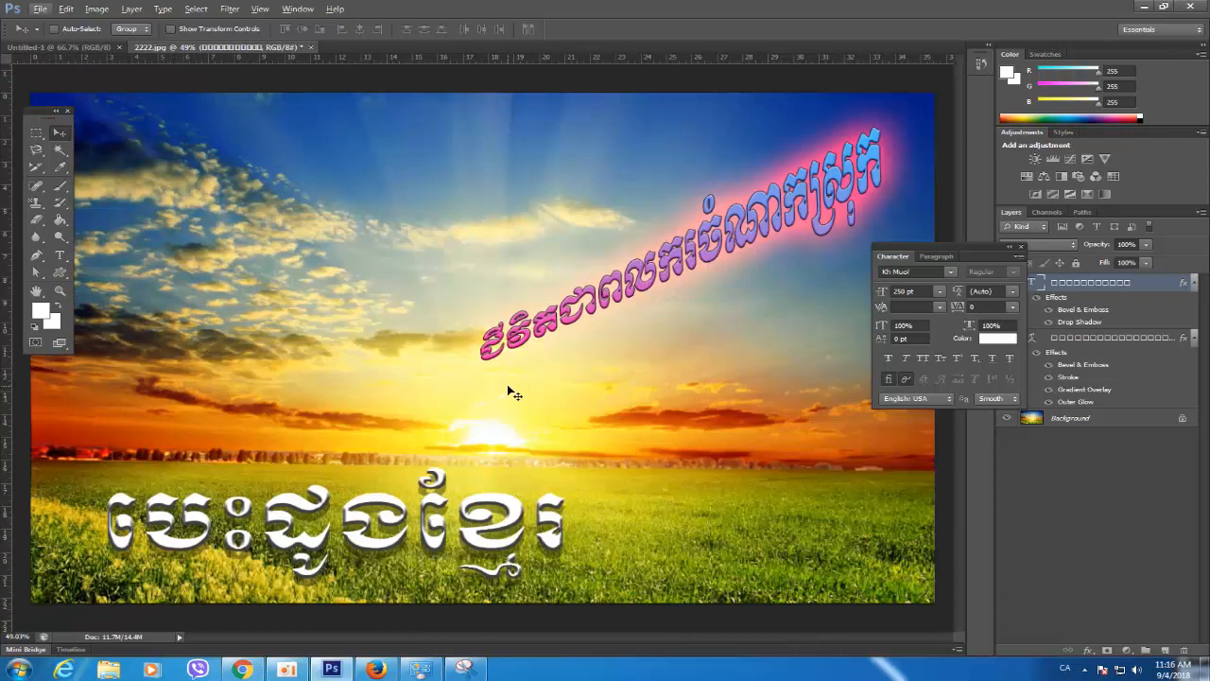
Save the picture to the Desktop as the TIFF file 2222 with layers included, no image compression and RLE layer compression
click(40, 10)
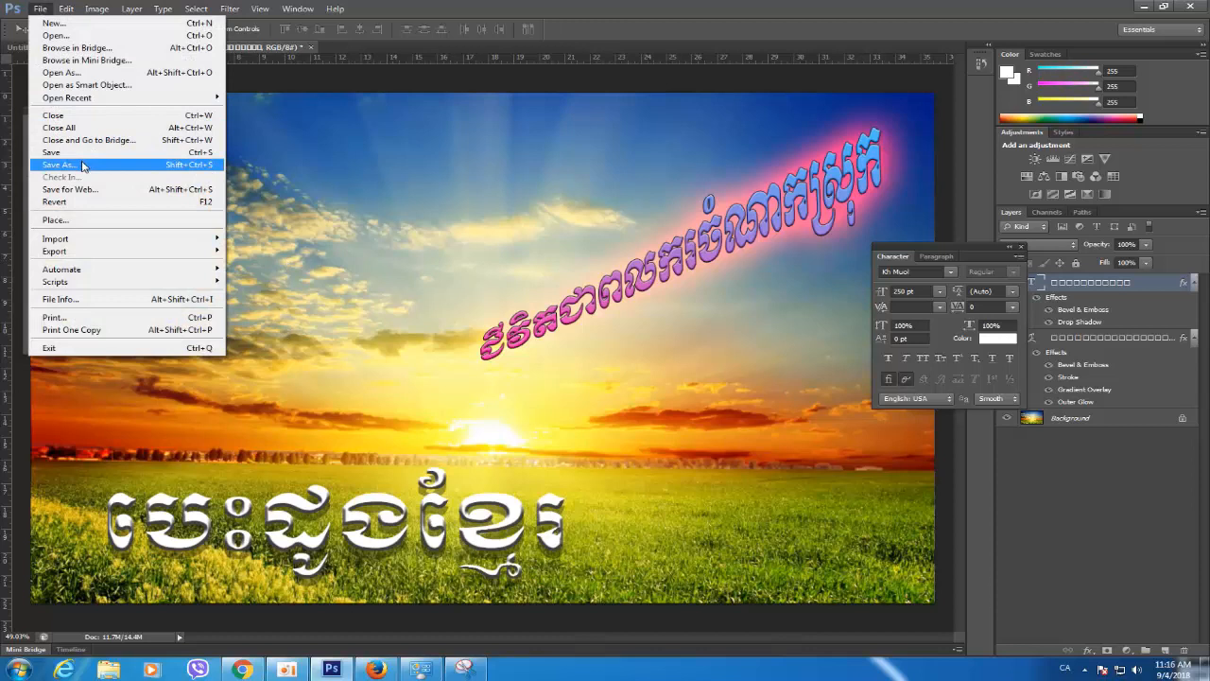
click(82, 166)
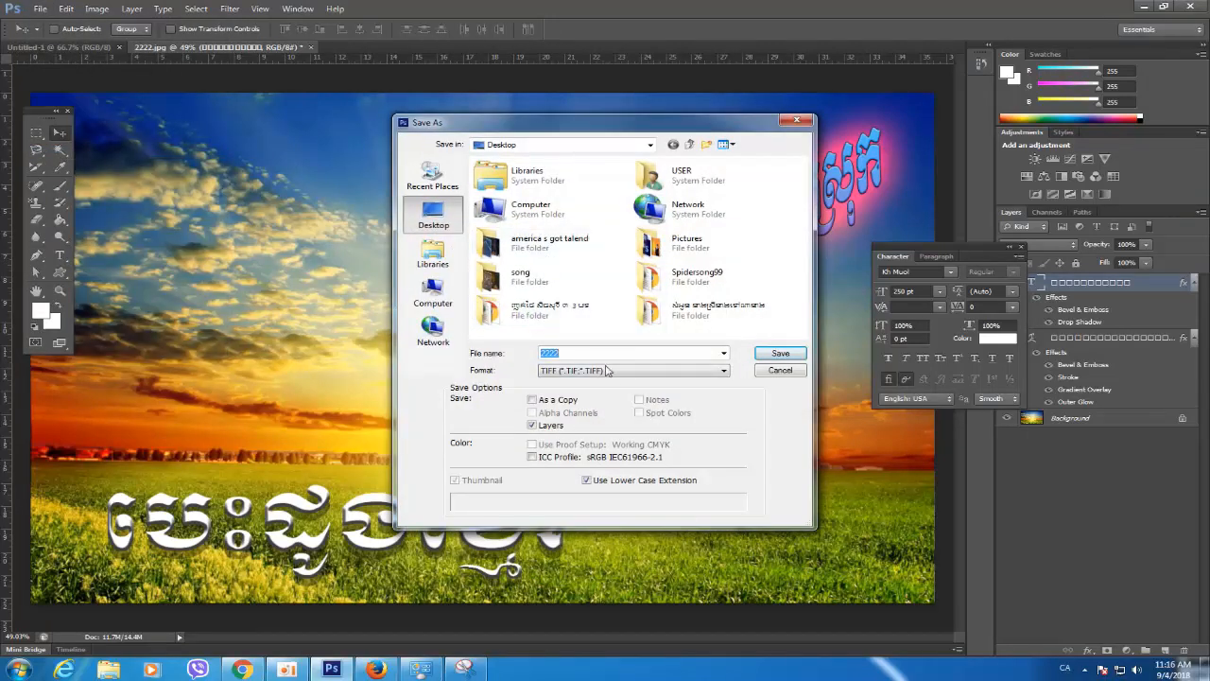
click(779, 355)
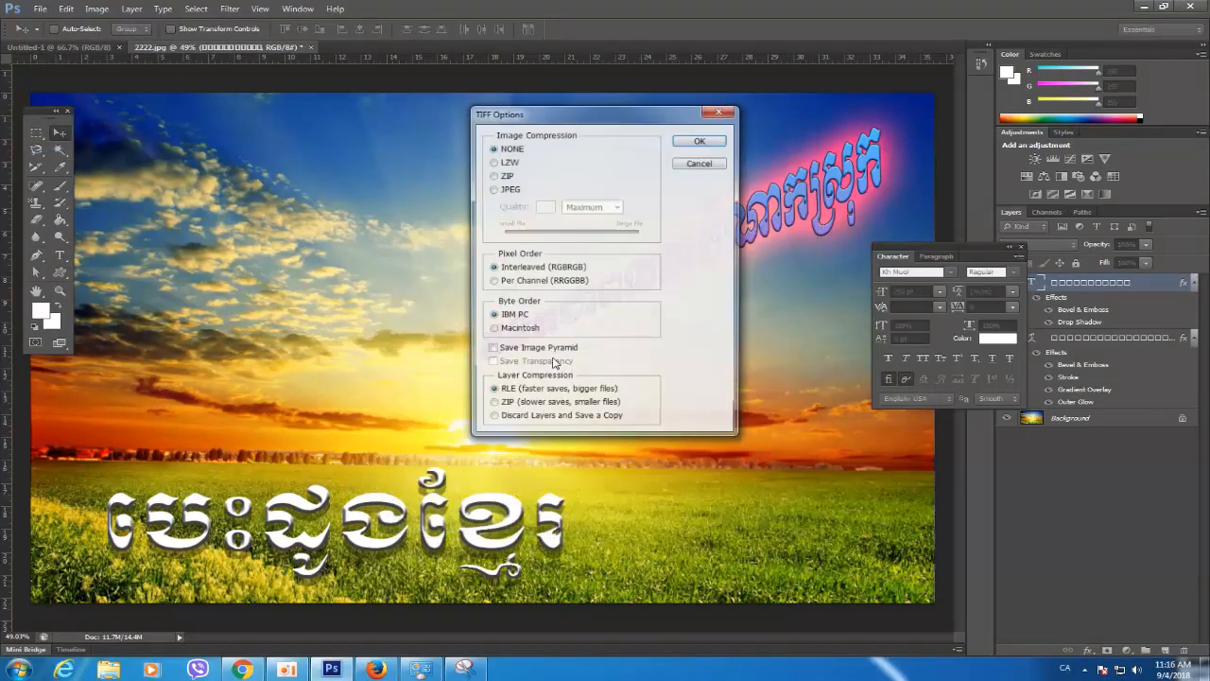
click(700, 140)
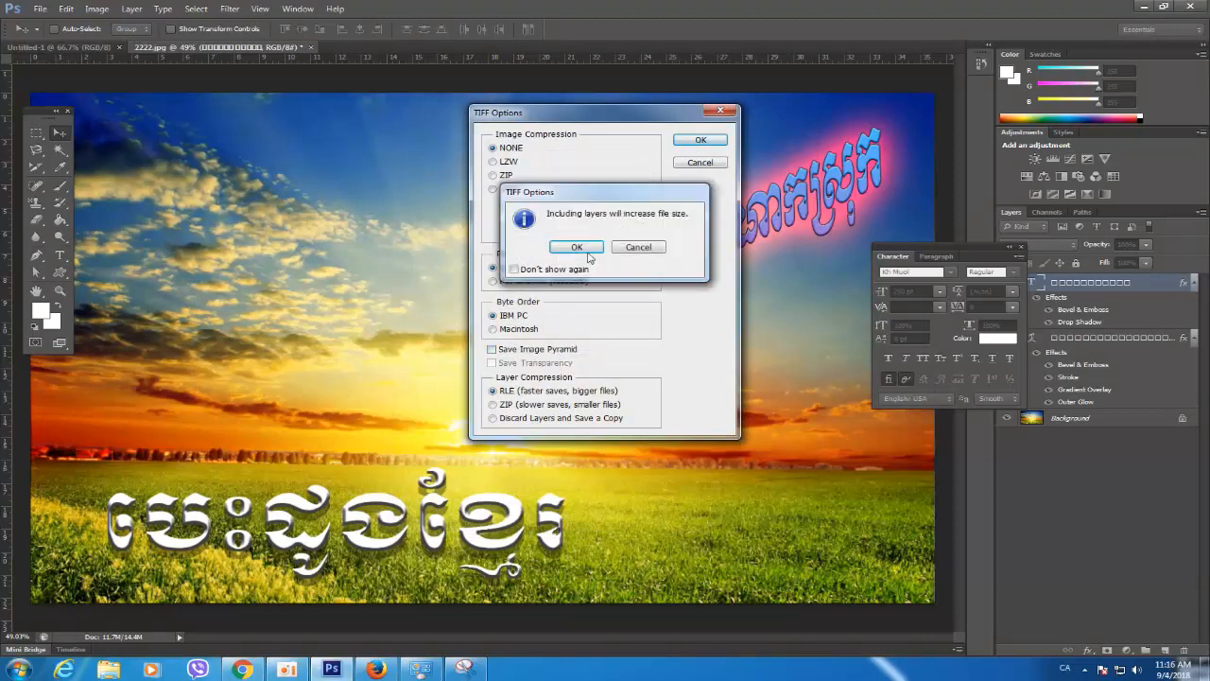
click(575, 247)
scroll(539, 294, down, 1)
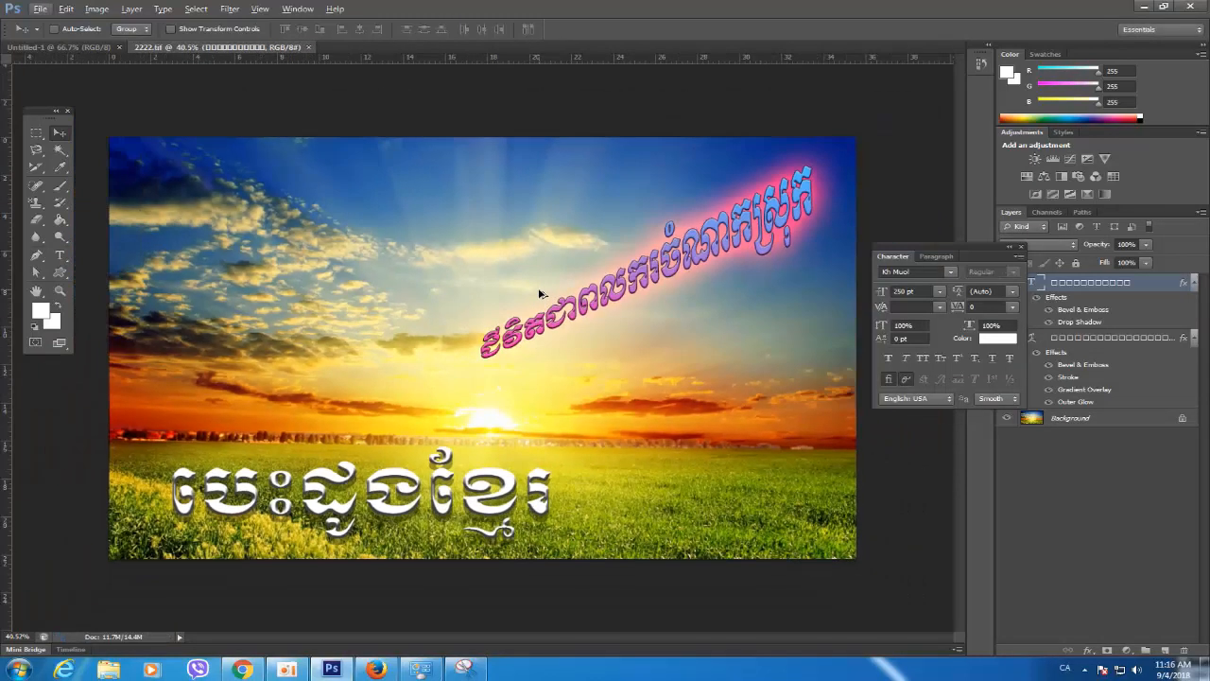